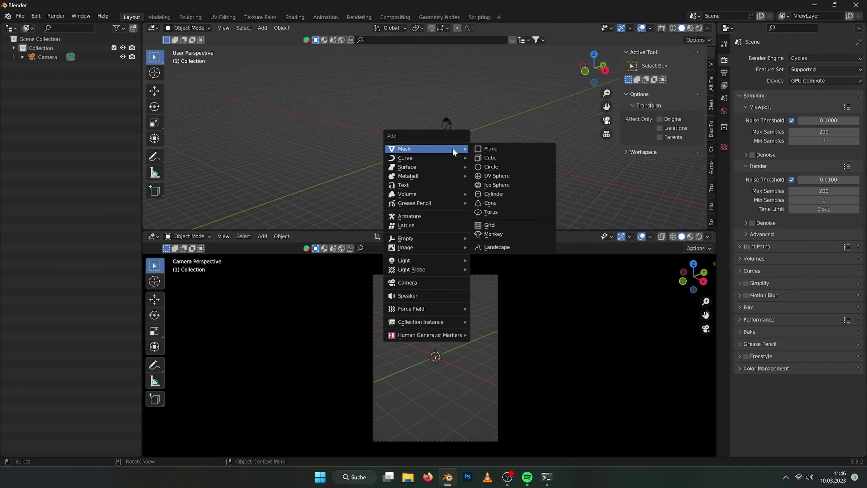
# Add a 300 m ground plane and view it from the top
pyautogui.click(485, 147)
pyautogui.write('300')
pyautogui.press('Return')
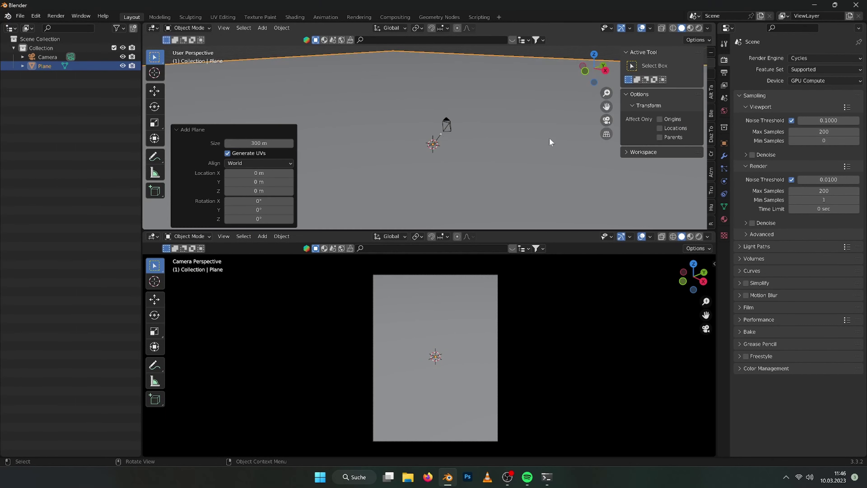
pyautogui.press('KP_7')
pyautogui.press('g')
pyautogui.click(490, 107)
pyautogui.press('Escape')
# Orbit to a perspective angle and switch the camera view to rendered shading
pyautogui.moveTo(494, 105)
pyautogui.mouseDown(button='middle')
pyautogui.moveTo(519, 207)
pyautogui.moveTo(527, 185)
pyautogui.moveTo(469, 174)
pyautogui.mouseUp(button='middle')
pyautogui.scroll(6, 468, 174)
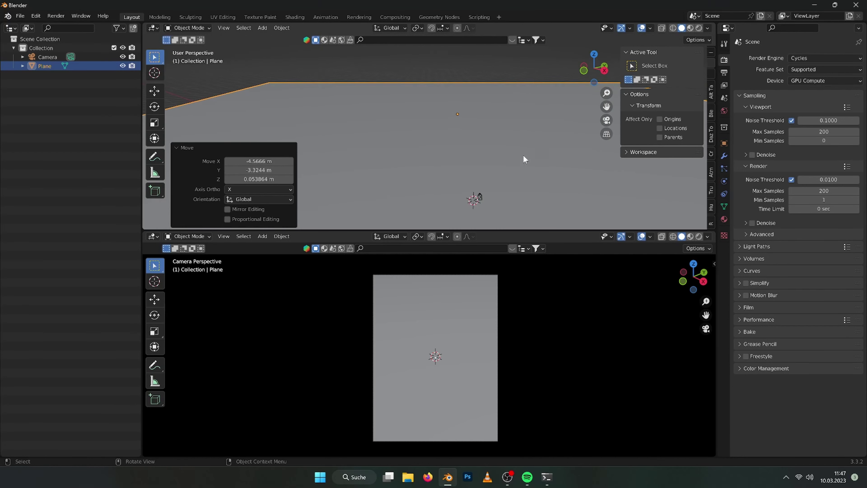
pyautogui.press('z')
pyautogui.click(534, 295)
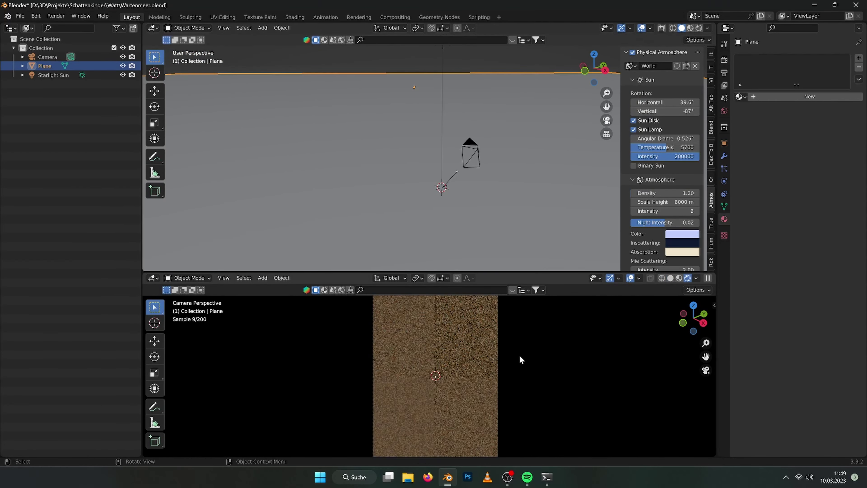
# Tilt the camera up to about 76.1° X rotation
pyautogui.click(471, 146)
pyautogui.click(711, 54)
pyautogui.moveTo(651, 112); pyautogui.dragTo(679, 111)
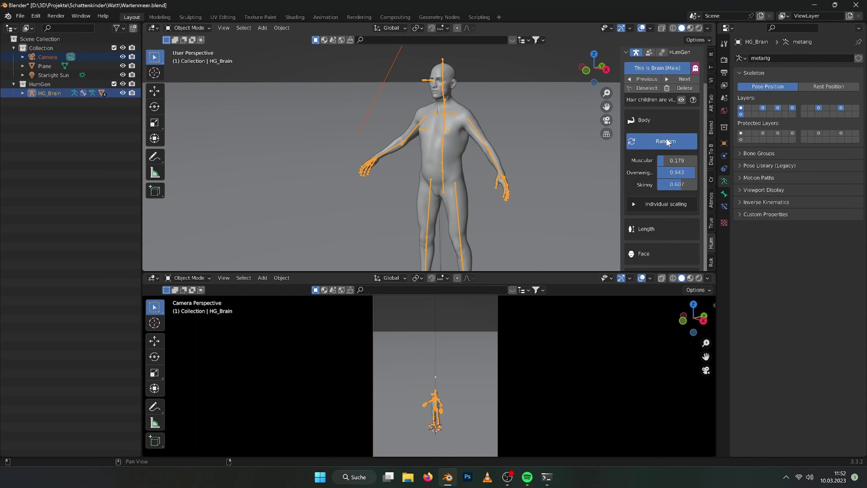
# Give the HumGen figure a hairstyle and dress it in the pirate shirt
pyautogui.scroll(-5, 667, 142)
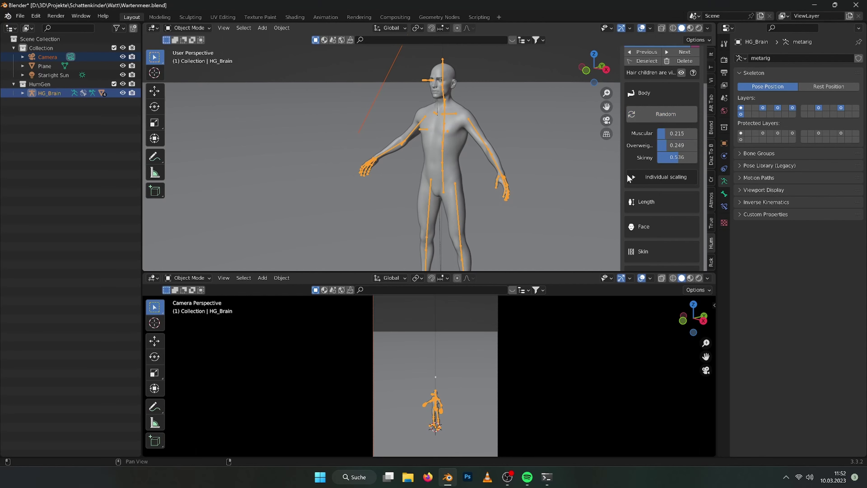
pyautogui.click(662, 212)
pyautogui.click(551, 404)
pyautogui.click(642, 205)
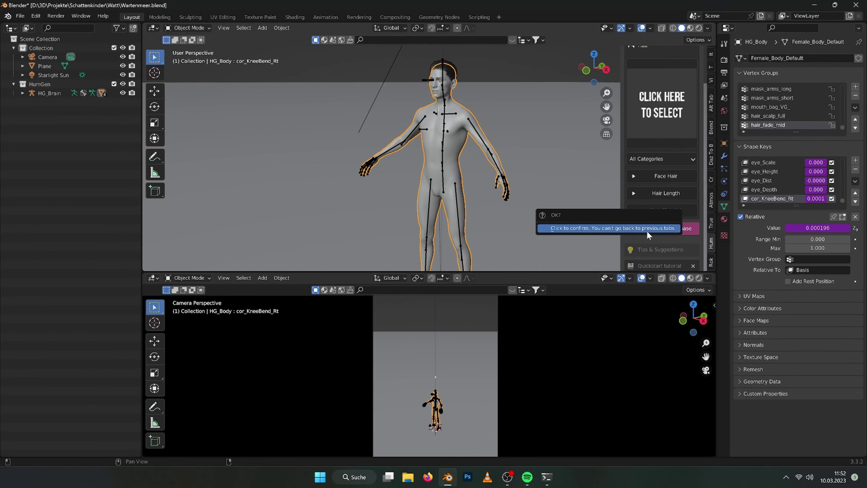
pyautogui.click(648, 228)
pyautogui.click(663, 185)
pyautogui.click(458, 266)
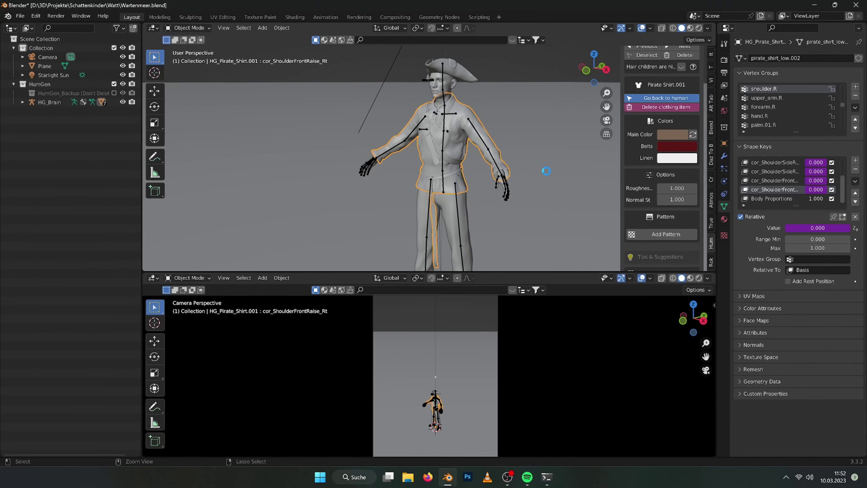
# Apply a standing library pose with one arm extended to the HG_Brain rig
pyautogui.click(457, 377)
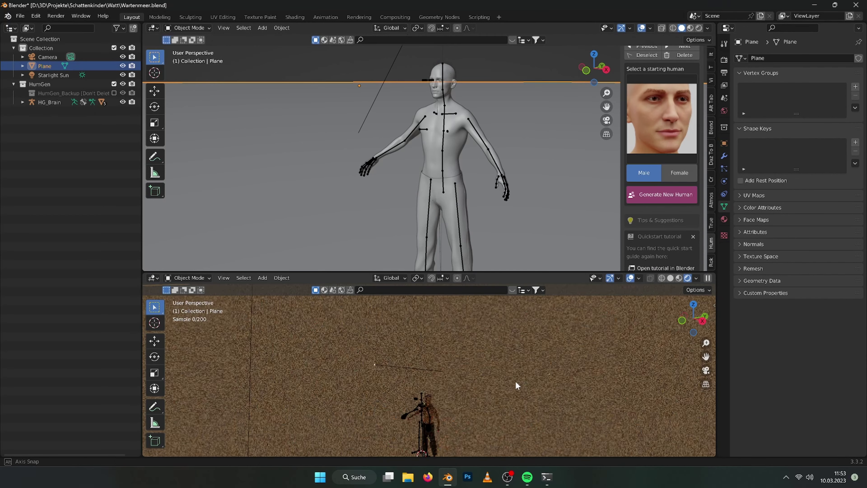
pyautogui.press('KP_0')
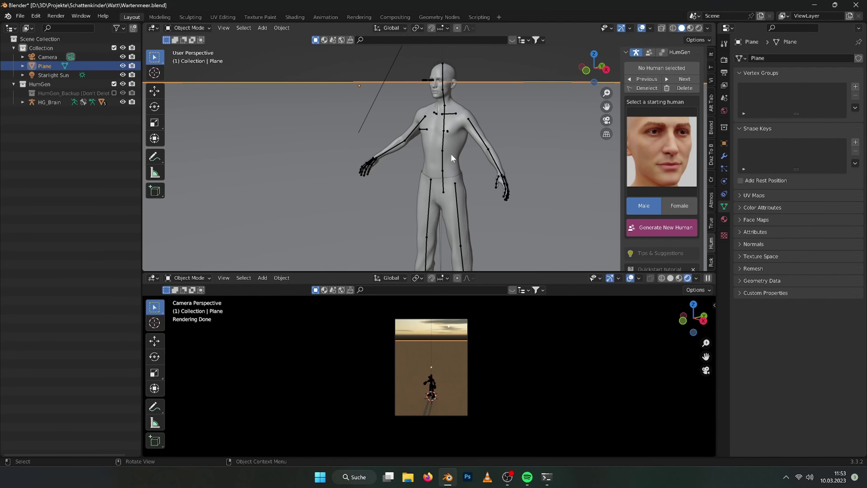
pyautogui.click(684, 46)
pyautogui.click(663, 184)
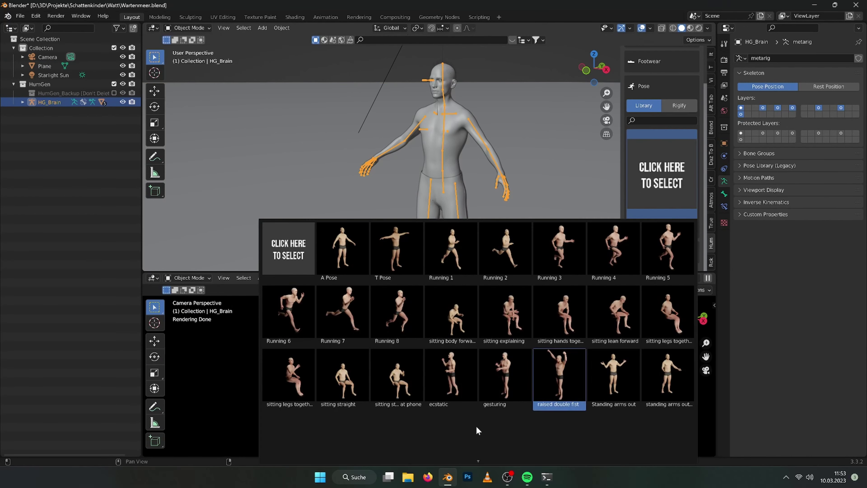
pyautogui.click(681, 375)
# Turn the figure about -125° around the Z axis
pyautogui.click(23, 88)
pyautogui.scroll(-5, 494, 174)
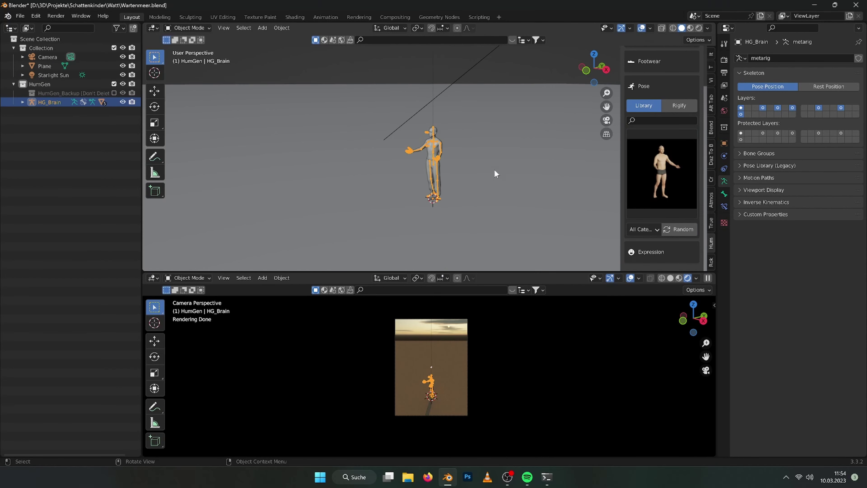
pyautogui.press('r')
pyautogui.press('z')
pyautogui.click(468, 158)
pyautogui.scroll(8, 445, 171)
# In Pose Mode, tilt the head bone about 11 degrees
pyautogui.hotkey('ctrl', 'Tab')
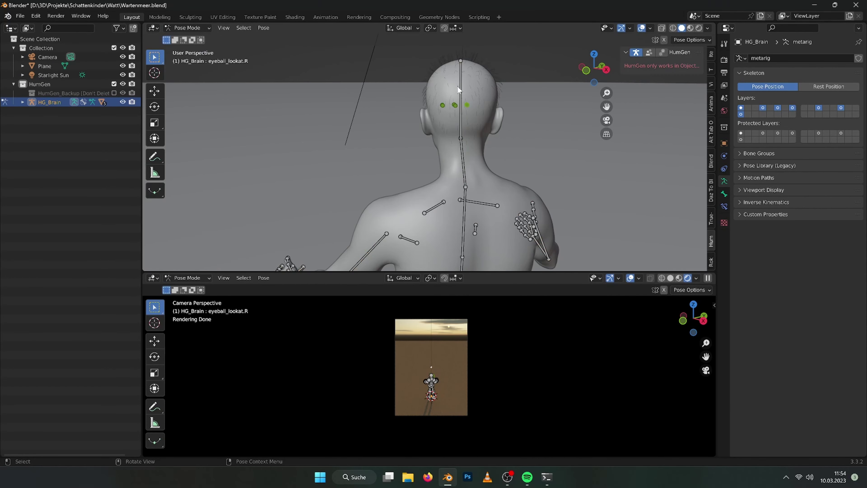
pyautogui.click(460, 113)
pyautogui.press('r')
pyautogui.click(444, 143)
pyautogui.scroll(-8, 418, 137)
pyautogui.scroll(8, 419, 137)
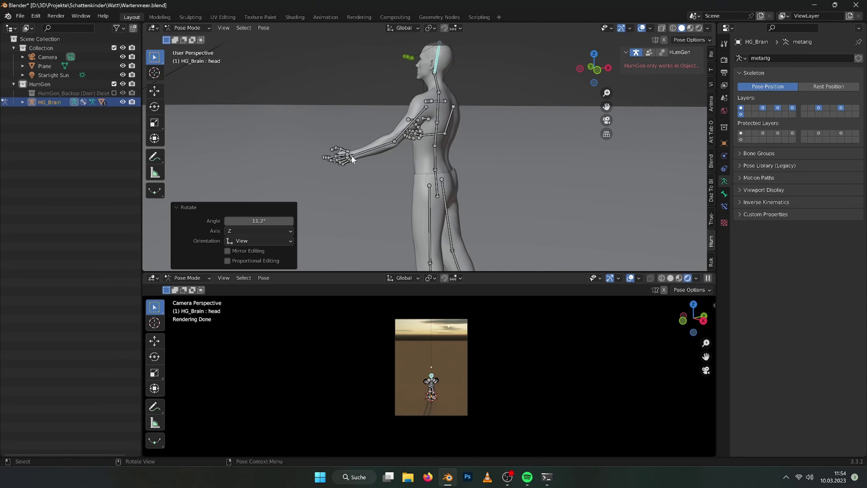
# Rotate the left forearm bone down toward the figure's side
pyautogui.click(415, 184)
pyautogui.press('r')
pyautogui.moveTo(392, 198); pyautogui.dragTo(359, 209, button='middle')
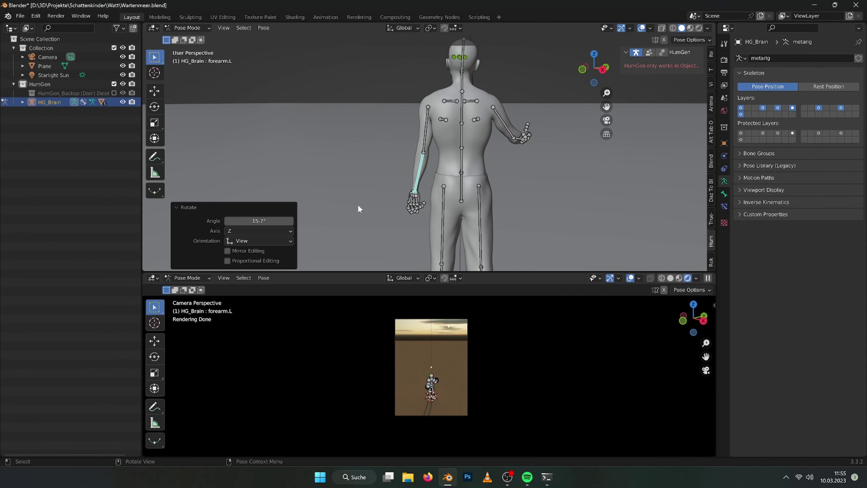
pyautogui.press('r')
pyautogui.click(509, 209)
pyautogui.moveTo(508, 210); pyautogui.dragTo(529, 226, button='middle')
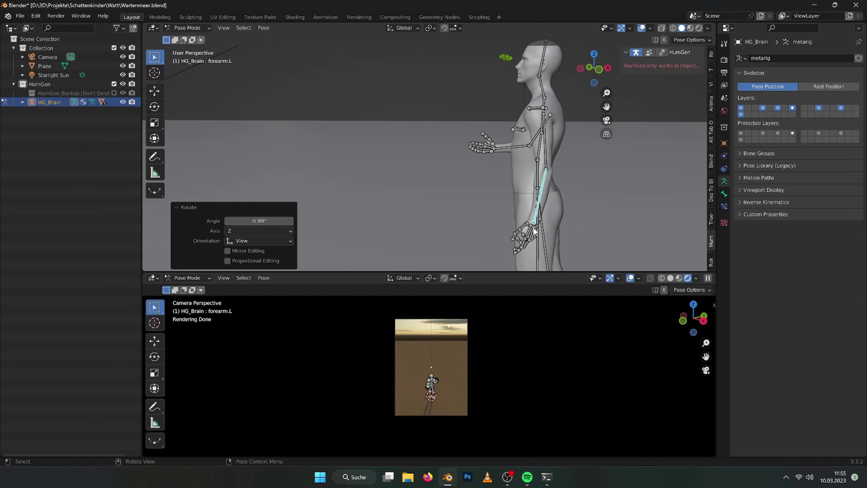
pyautogui.scroll(5, 443, 191)
# Rotate the left hand bone around its vertical axis
pyautogui.click(369, 118)
pyautogui.press('r')
pyautogui.press('z')
pyautogui.click(368, 187)
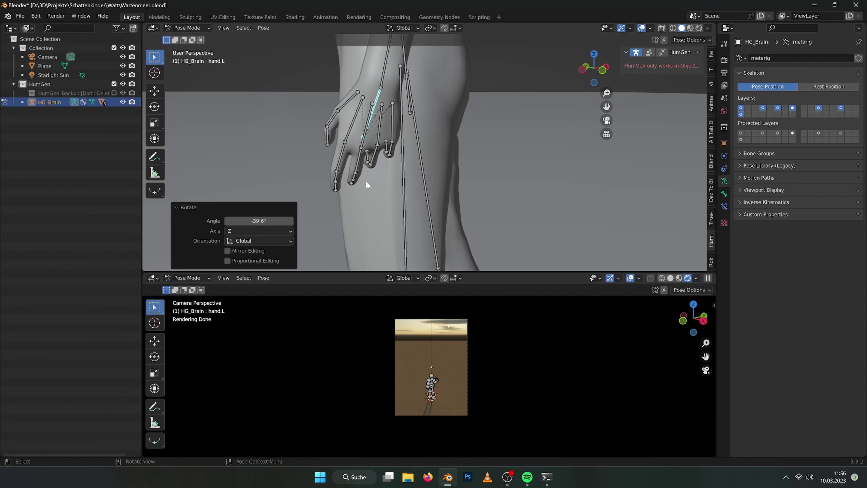
pyautogui.scroll(-5, 361, 174)
pyautogui.scroll(5, 362, 174)
pyautogui.moveTo(362, 174); pyautogui.dragTo(474, 130, button='middle')
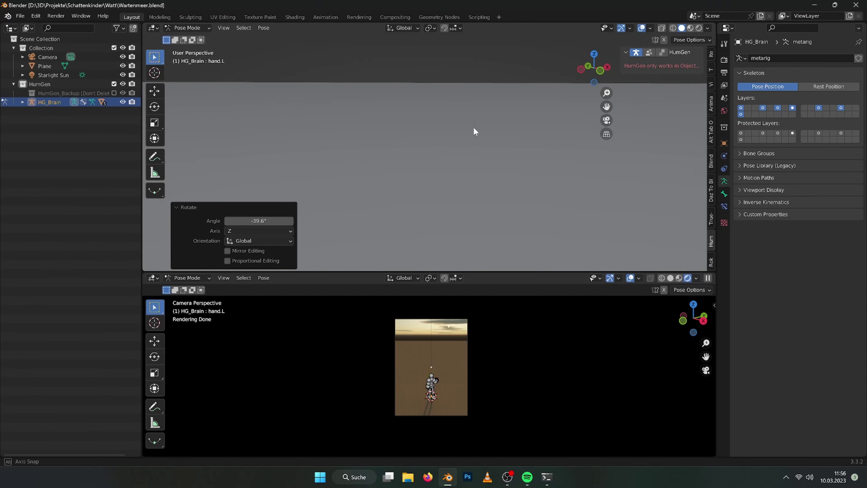
pyautogui.scroll(-5, 475, 130)
# Rotate the right upper arm about 31 degrees and turn the right hand
pyautogui.click(462, 134)
pyautogui.scroll(4, 462, 135)
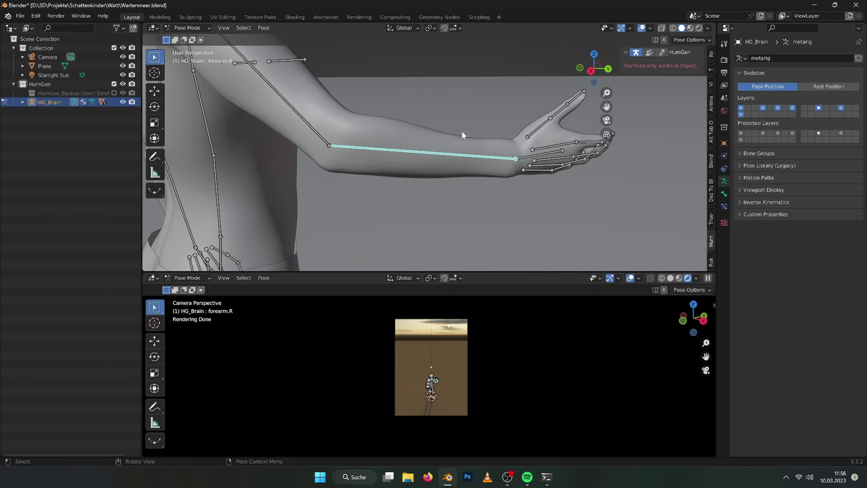
pyautogui.scroll(-3, 478, 185)
pyautogui.click(478, 185)
pyautogui.press('r')
pyautogui.click(520, 140)
pyautogui.click(429, 135)
pyautogui.press('r')
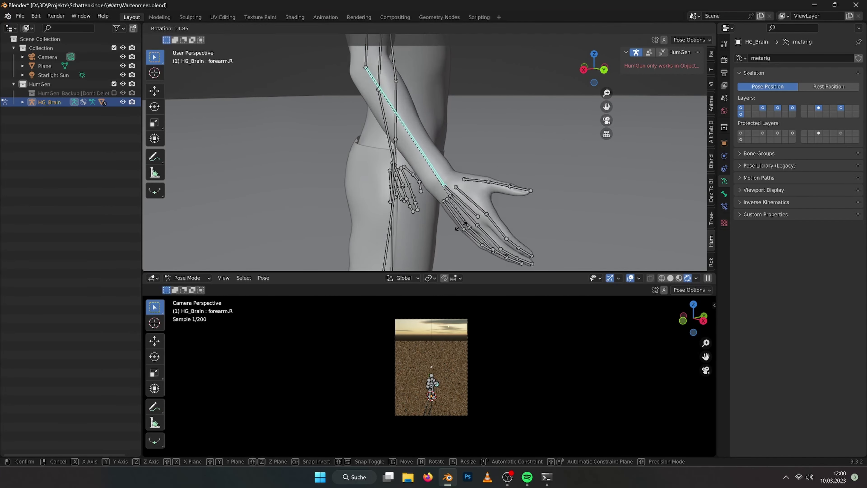
pyautogui.click(507, 232)
pyautogui.scroll(-4, 507, 232)
pyautogui.moveTo(507, 233); pyautogui.dragTo(601, 196, button='middle')
# Rotate the right upper arm about 17 degrees and swing the left upper arm forward
pyautogui.scroll(-3, 600, 197)
pyautogui.click(510, 82)
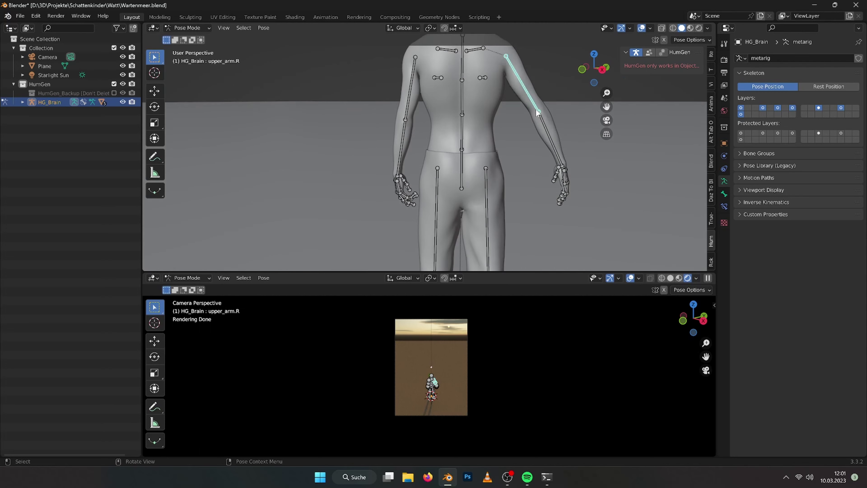
pyautogui.press('r')
pyautogui.click(546, 136)
pyautogui.moveTo(546, 136); pyautogui.dragTo(527, 154, button='middle')
pyautogui.click(459, 119)
pyautogui.press('r')
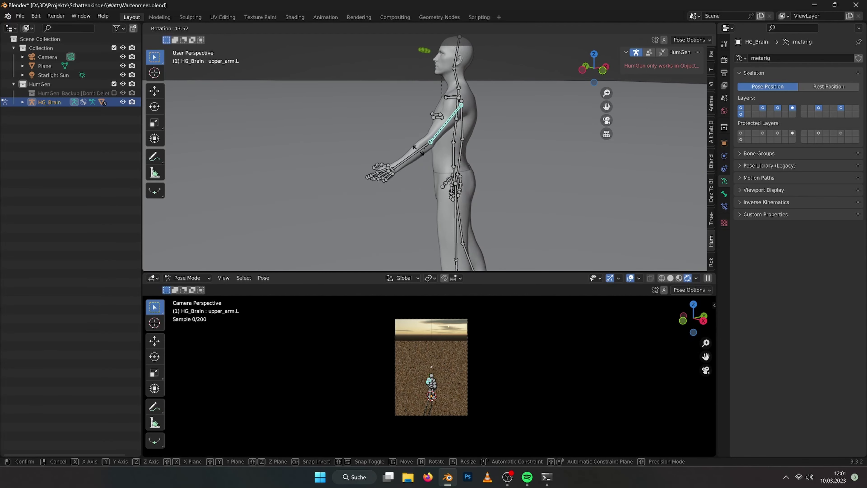
pyautogui.click(382, 128)
pyautogui.moveTo(382, 128); pyautogui.dragTo(422, 128, button='middle')
# Bend the lower and upper spine bones slightly
pyautogui.click(414, 131)
pyautogui.scroll(3, 414, 132)
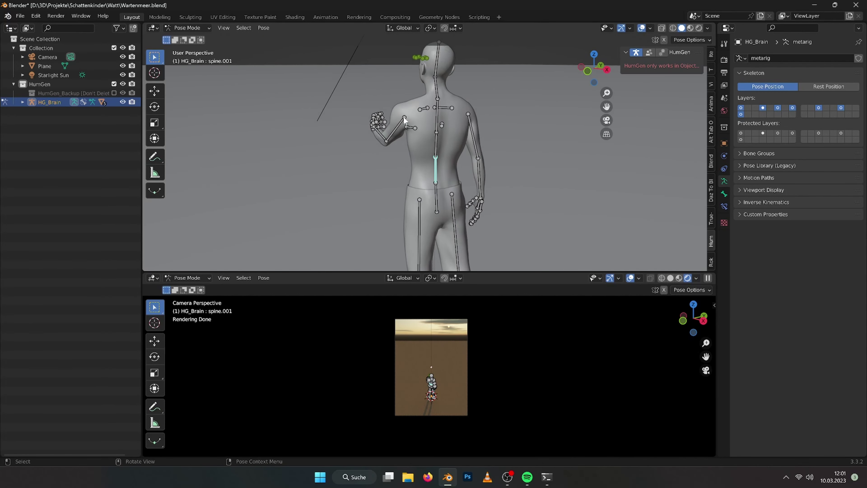
pyautogui.click(419, 108)
pyautogui.click(319, 145)
pyautogui.press('r')
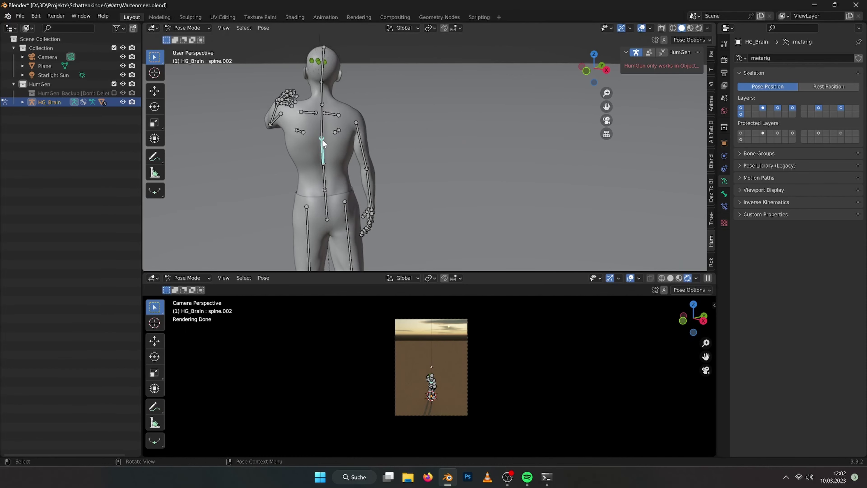
pyautogui.moveTo(341, 147)
pyautogui.mouseDown(button='middle')
pyautogui.moveTo(523, 174)
pyautogui.moveTo(410, 122)
pyautogui.mouseUp(button='middle')
# Raise the left upper arm, shrink the left shoulder, and rotate the left forearm
pyautogui.click(434, 155)
pyautogui.press('r')
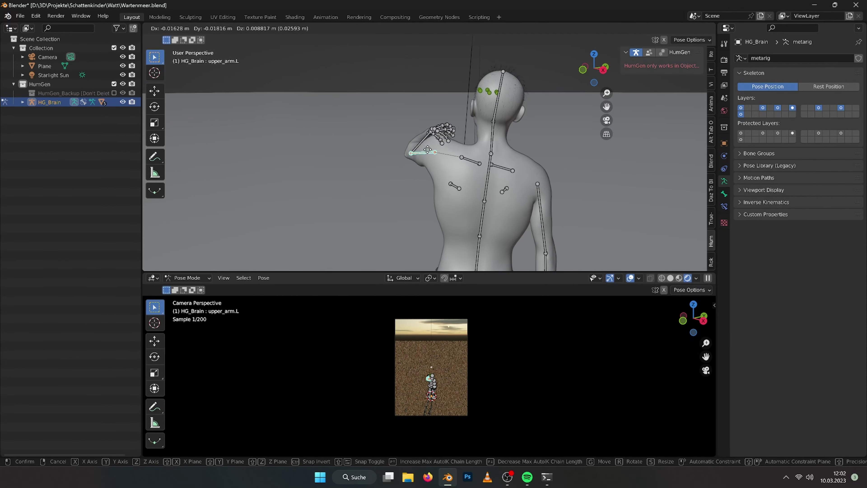
pyautogui.click(471, 161)
pyautogui.press('s')
pyautogui.click(451, 185)
pyautogui.moveTo(451, 186)
pyautogui.mouseDown(button='middle')
pyautogui.moveTo(513, 178)
pyautogui.moveTo(426, 178)
pyautogui.moveTo(410, 153)
pyautogui.moveTo(427, 144)
pyautogui.moveTo(418, 129)
pyautogui.mouseUp(button='middle')
pyautogui.click(386, 186)
pyautogui.press('r')
pyautogui.click(482, 310)
# Undo a bad shoulder change and rotate the left arm to about -13.7°
pyautogui.click(427, 131)
pyautogui.press('g')
pyautogui.press('r')
pyautogui.click(395, 125)
pyautogui.press('Escape')
pyautogui.click(445, 140)
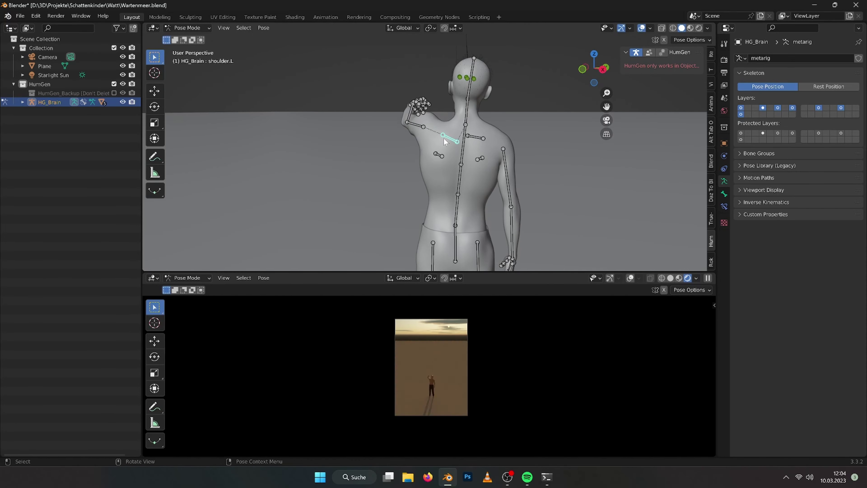
pyautogui.hotkey('ctrl', 'z')
pyautogui.hotkey('ctrl', 'z')
pyautogui.moveTo(416, 151)
pyautogui.mouseDown(button='middle')
pyautogui.moveTo(455, 180)
pyautogui.moveTo(531, 201)
pyautogui.moveTo(304, 135)
pyautogui.mouseUp(button='middle')
pyautogui.click(398, 167)
pyautogui.press('r')
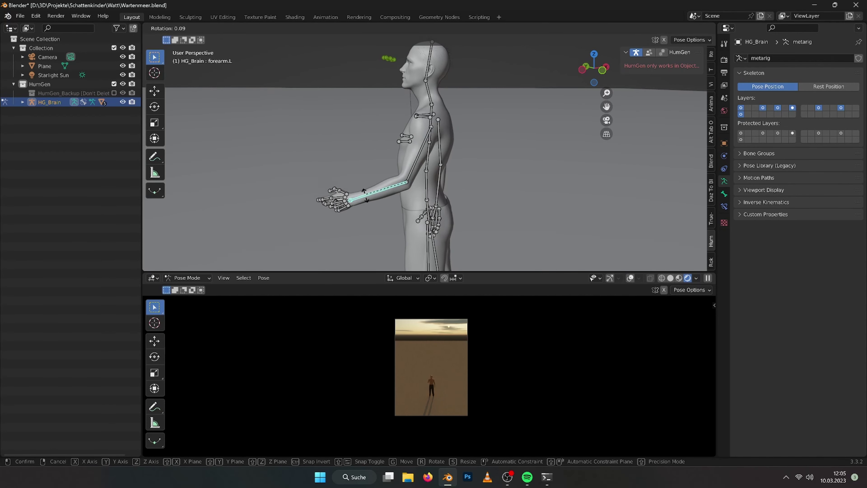
pyautogui.click(404, 193)
pyautogui.keyDown('shift'); pyautogui.moveTo(466, 189); pyautogui.dragTo(482, 161, button='middle'); pyautogui.keyUp('shift')
# Check the ground plane's height value and the camera's settings
pyautogui.press('n')
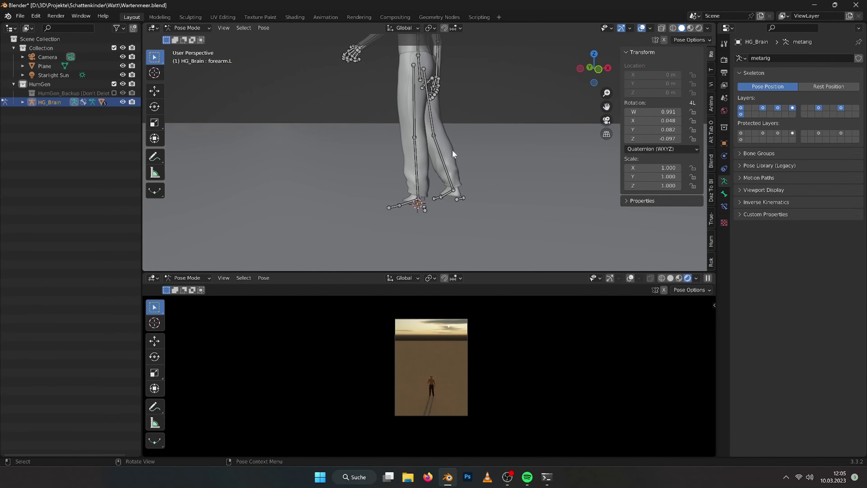
pyautogui.click(45, 66)
pyautogui.click(653, 93)
pyautogui.click(330, 104)
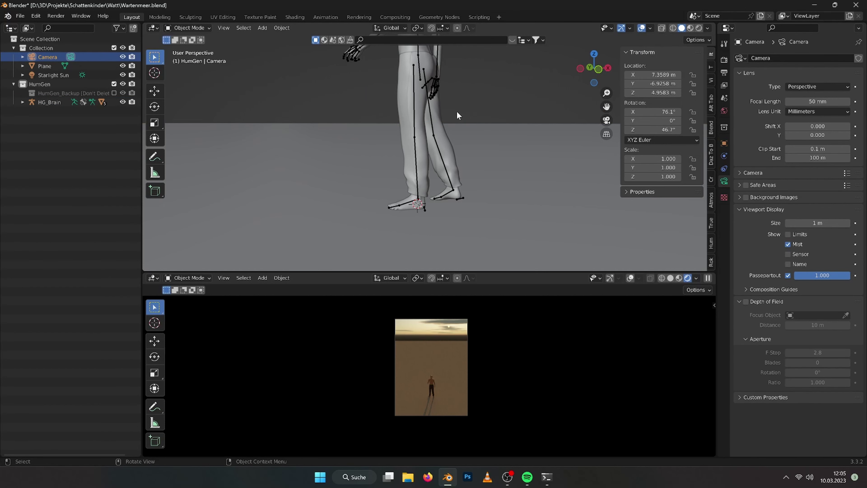
pyautogui.click(488, 242)
# Enlarge the camera preview area and turn off Camera to View lock
pyautogui.press('n')
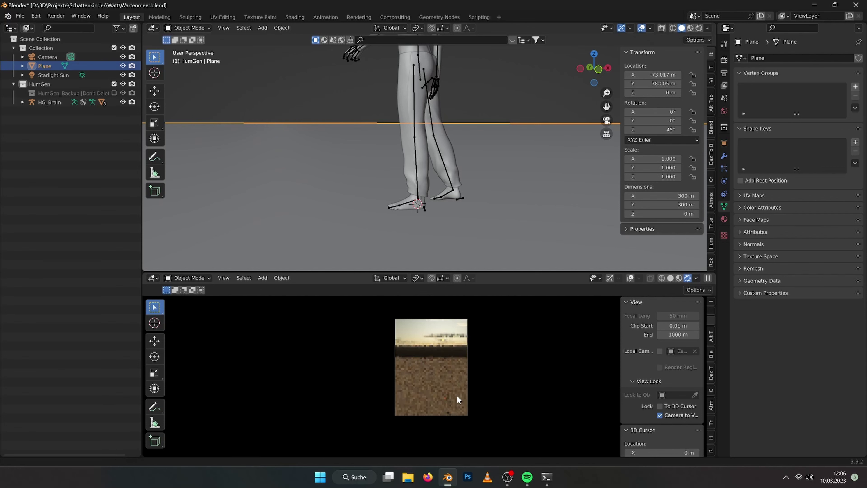
pyautogui.moveTo(471, 272)
pyautogui.mouseDown()
pyautogui.moveTo(478, 173)
pyautogui.moveTo(491, 241)
pyautogui.mouseUp()
pyautogui.click(659, 315)
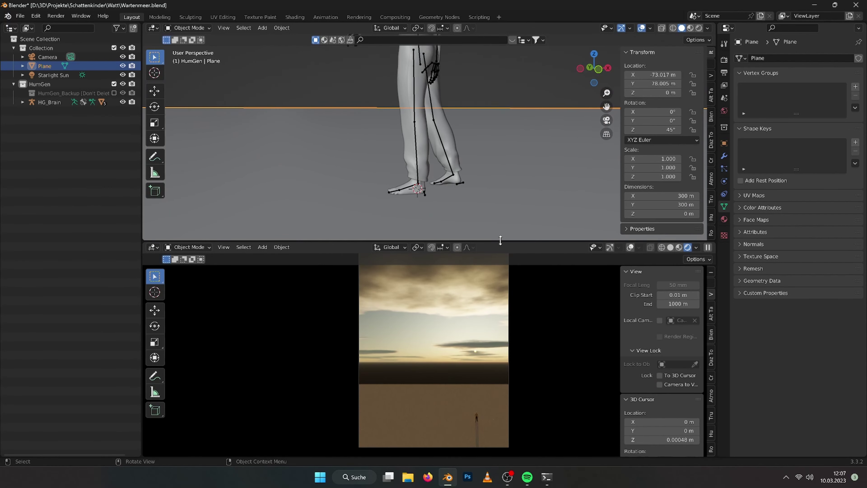
pyautogui.press('KP_0')
pyautogui.press('KP_7')
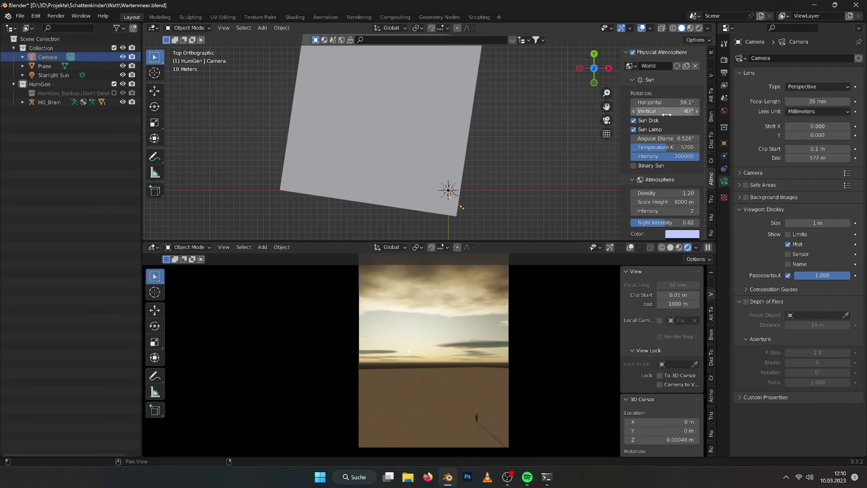
# Enlarge the sun disk to about 2.27° and tint the Starlight Sun yellow
pyautogui.moveTo(545, 241); pyautogui.dragTo(545, 229)
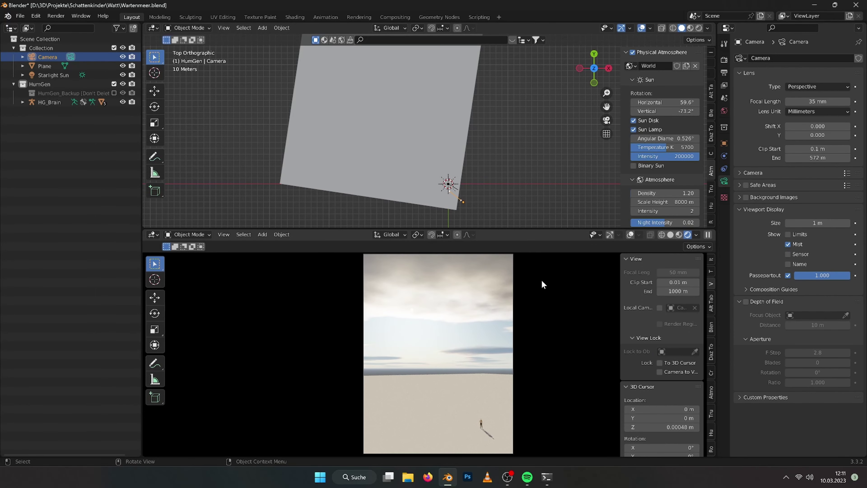
pyautogui.moveTo(663, 138)
pyautogui.mouseDown()
pyautogui.moveTo(678, 138)
pyautogui.moveTo(672, 111)
pyautogui.mouseUp()
pyautogui.scroll(-5, 657, 177)
pyautogui.scroll(-5, 657, 177)
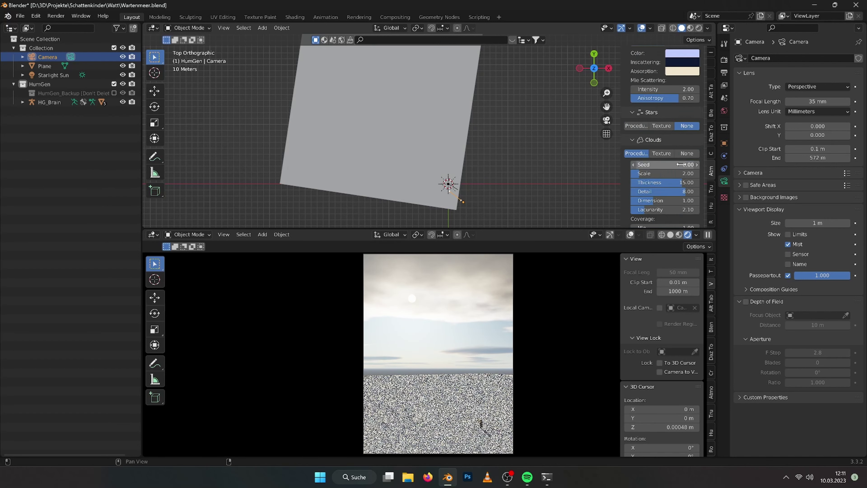
pyautogui.scroll(-4, 657, 177)
pyautogui.click(64, 76)
pyautogui.click(818, 110)
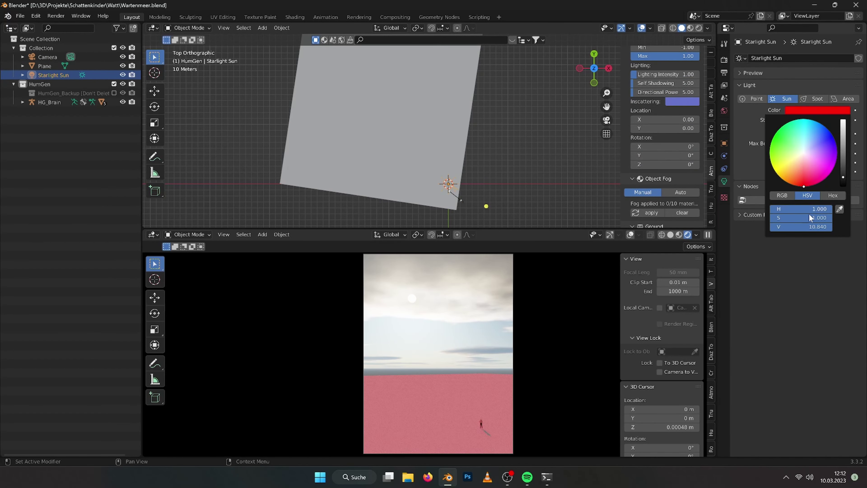
# Thicken the Starlight Sun atmosphere for a warmer, hazier sky
pyautogui.scroll(-5, 644, 166)
pyautogui.scroll(3, 634, 139)
pyautogui.scroll(3, 645, 151)
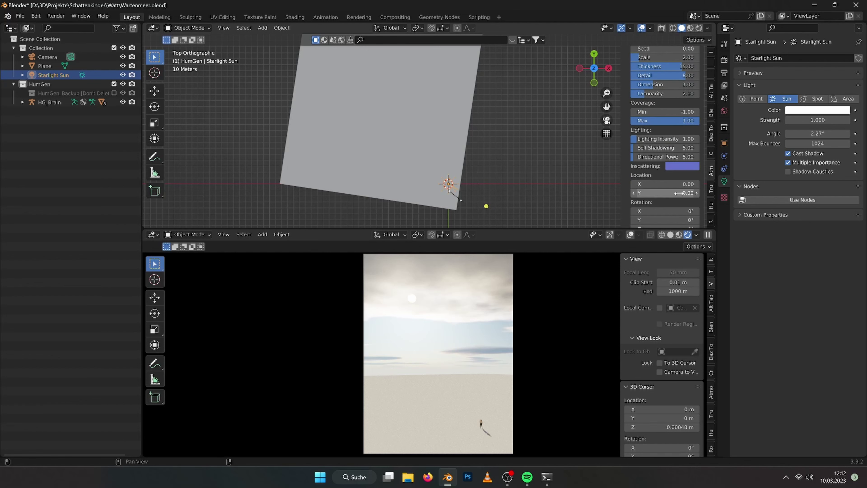
pyautogui.scroll(4, 658, 155)
pyautogui.scroll(3, 657, 146)
pyautogui.scroll(3, 655, 181)
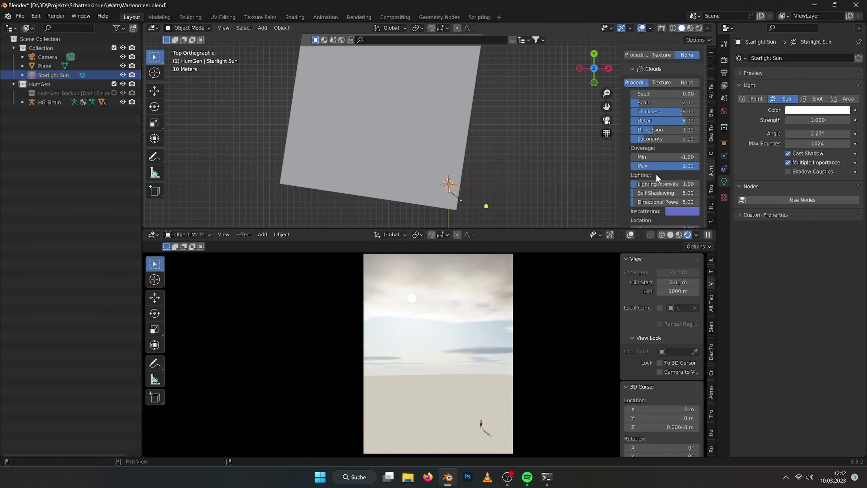
pyautogui.scroll(3, 652, 154)
pyautogui.scroll(3, 651, 143)
pyautogui.moveTo(652, 131)
pyautogui.mouseDown()
pyautogui.moveTo(679, 130)
pyautogui.moveTo(637, 126)
pyautogui.mouseUp()
# Reshape the clouds into bigger masses with lacunarity 2.62 and coverage minimum -0.29, then save
pyautogui.scroll(-5, 656, 166)
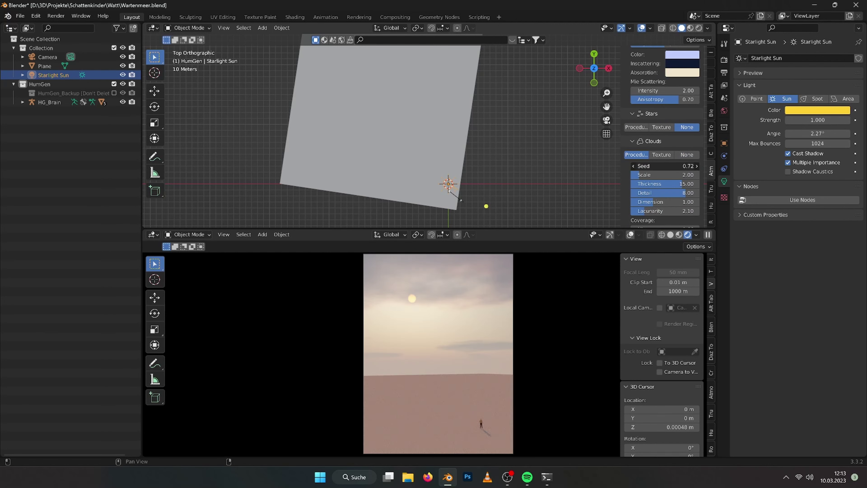
pyautogui.moveTo(649, 176); pyautogui.dragTo(669, 175)
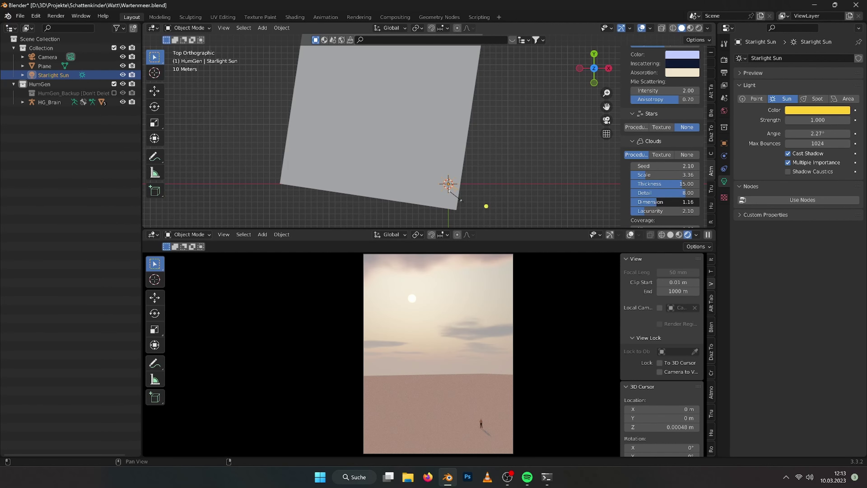
pyautogui.scroll(-2, 662, 177)
pyautogui.moveTo(669, 174); pyautogui.dragTo(649, 175)
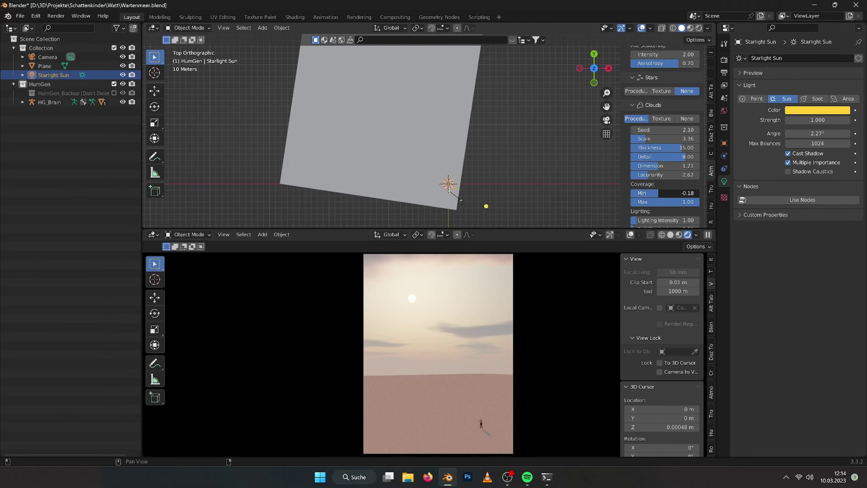
pyautogui.hotkey('ctrl', 's')
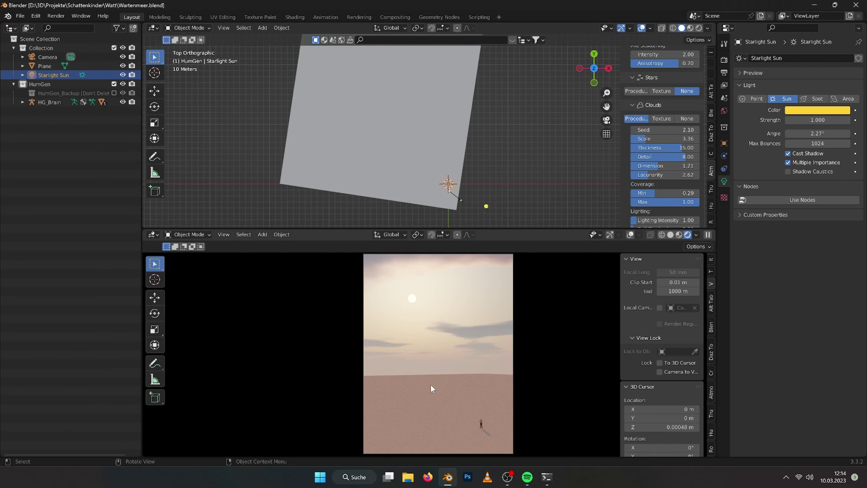
# Subdivide the ground plane mesh with 100 cuts
pyautogui.click(445, 415)
pyautogui.keyDown('shift'); pyautogui.moveTo(660, 78); pyautogui.dragTo(682, 110, button='middle'); pyautogui.keyUp('shift')
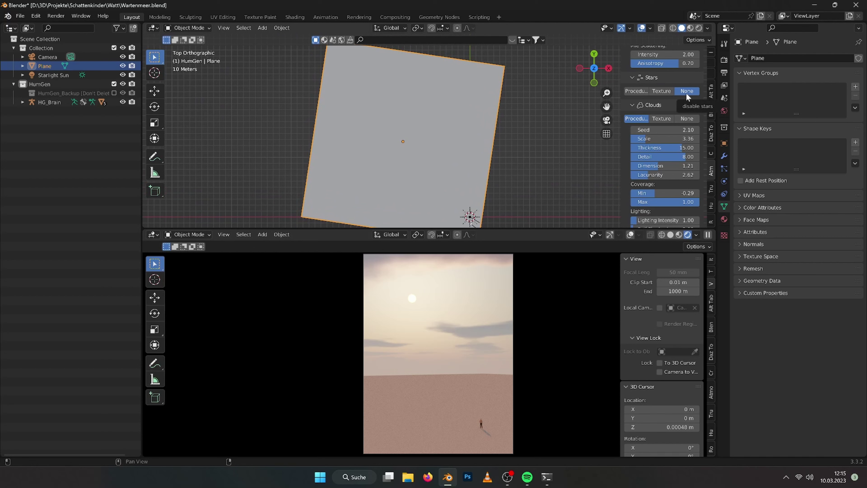
pyautogui.press('Tab')
pyautogui.rightClick(290, 154)
pyautogui.click(301, 164)
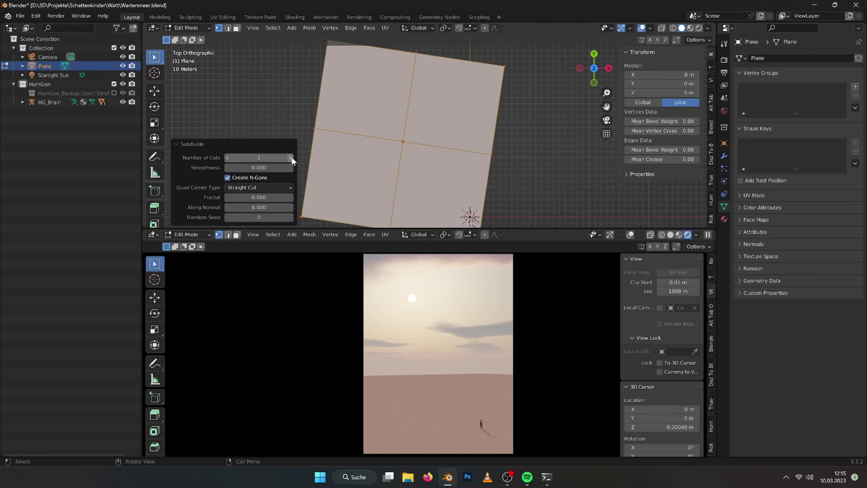
pyautogui.doubleClick(259, 157)
pyautogui.write('100')
pyautogui.press('Return')
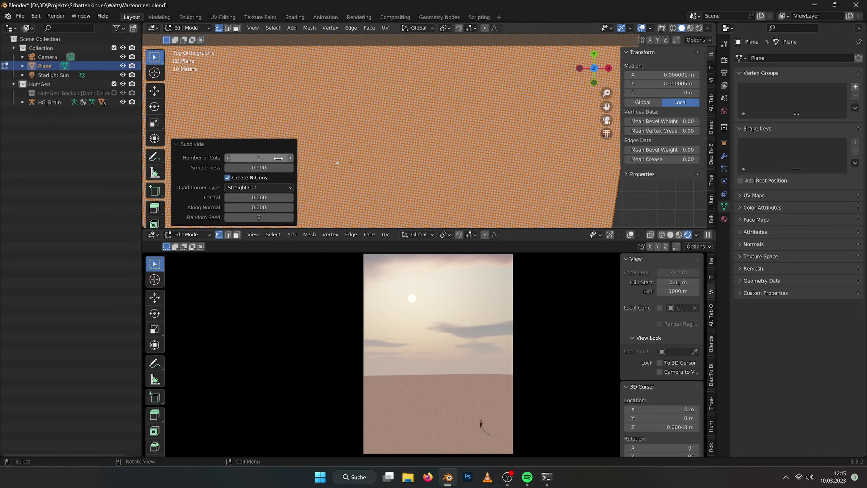
pyautogui.click(582, 182)
# Add an Aquatic biome terrain material to the ground plane from the True Terrain panel
pyautogui.press('Tab')
pyautogui.click(712, 187)
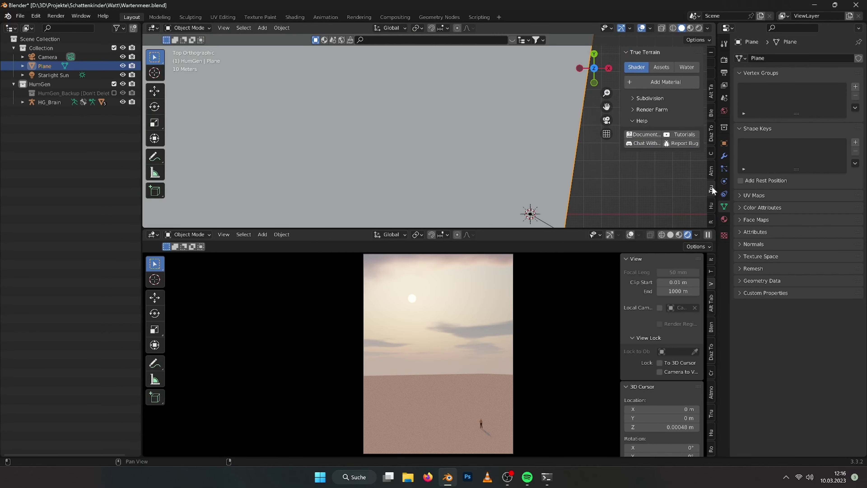
pyautogui.click(650, 84)
pyautogui.click(670, 128)
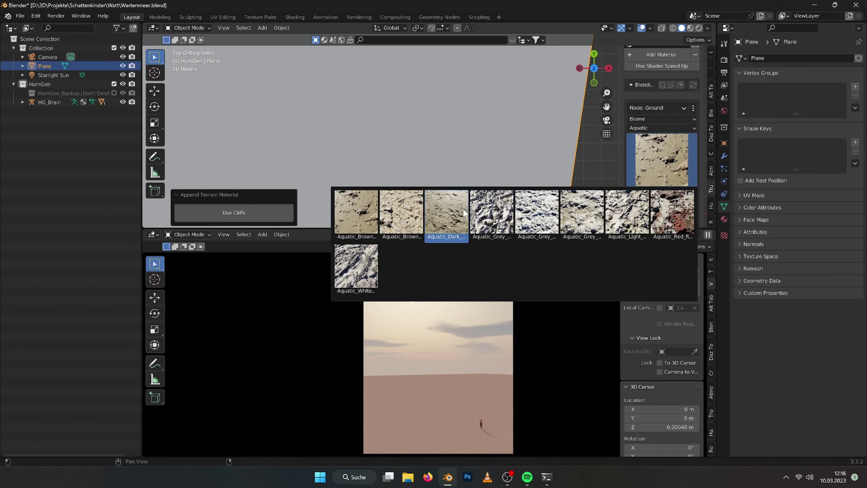
pyautogui.click(725, 219)
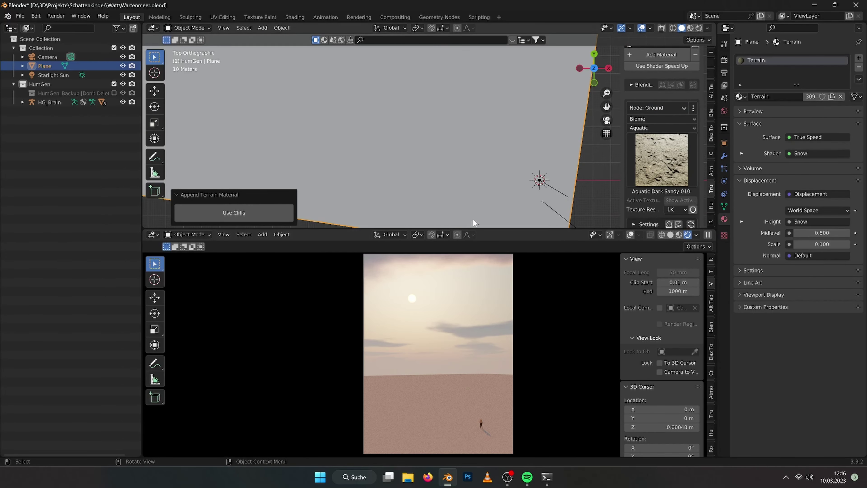
pyautogui.moveTo(473, 219)
pyautogui.mouseDown(button='middle')
pyautogui.moveTo(515, 160)
pyautogui.moveTo(580, 144)
pyautogui.mouseUp(button='middle')
# Expand the terrain material settings and set its displacement scale to 0.2
pyautogui.scroll(-2, 684, 197)
pyautogui.scroll(4, 637, 105)
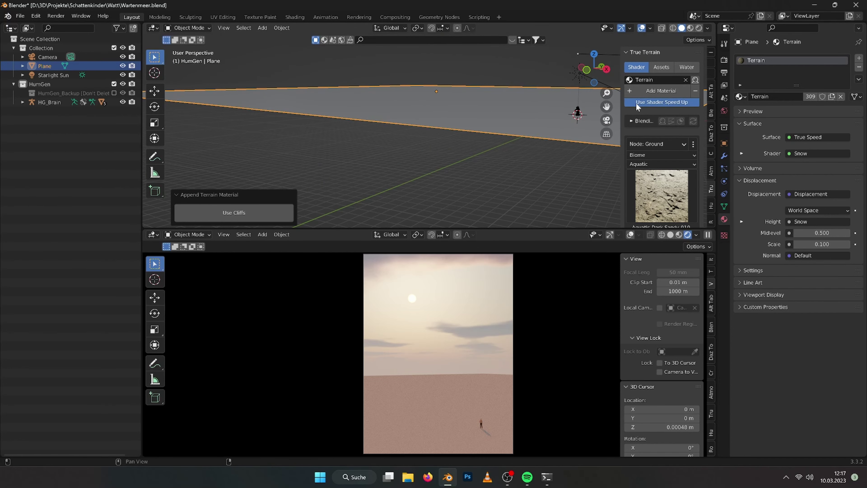
pyautogui.moveTo(528, 112); pyautogui.dragTo(495, 116, button='middle')
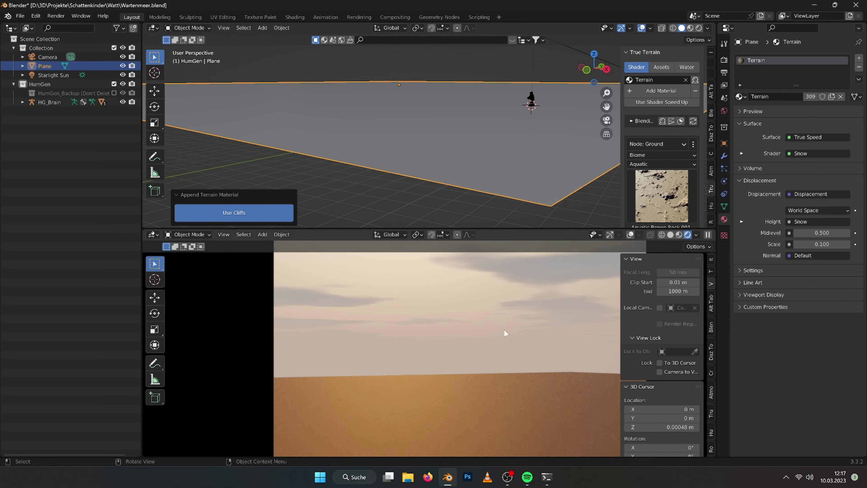
pyautogui.scroll(-4, 663, 89)
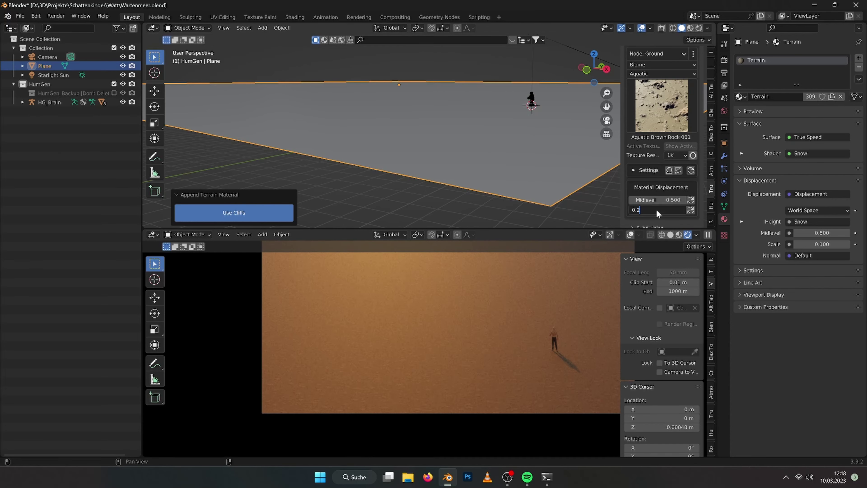
pyautogui.click(635, 197)
pyautogui.scroll(-5, 636, 195)
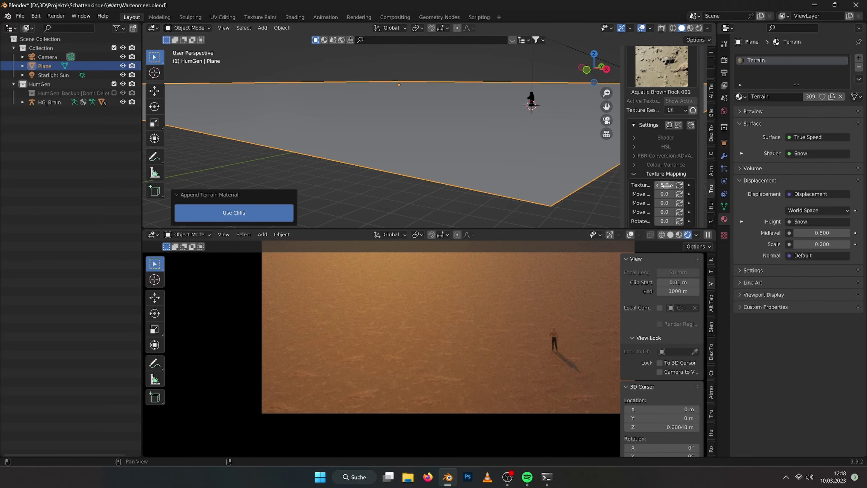
# Frame the whole plane in view and switch it into Sculpt Mode
pyautogui.press('KP_Decimal')
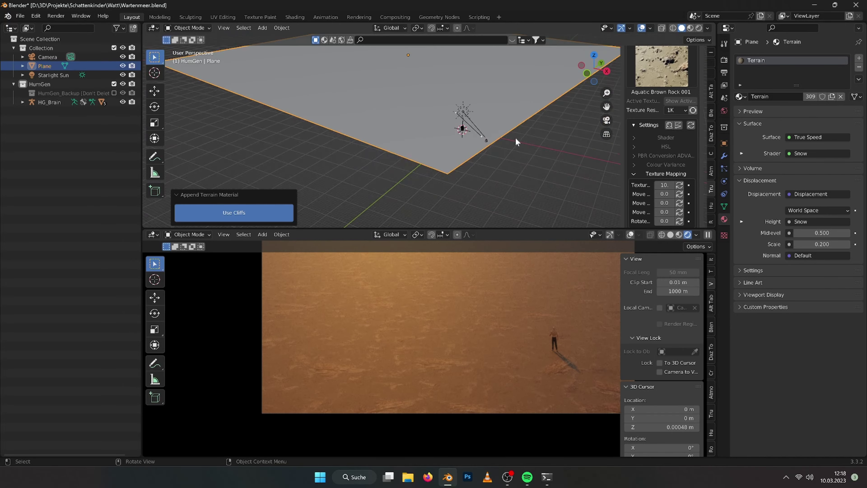
pyautogui.click(188, 28)
pyautogui.click(192, 57)
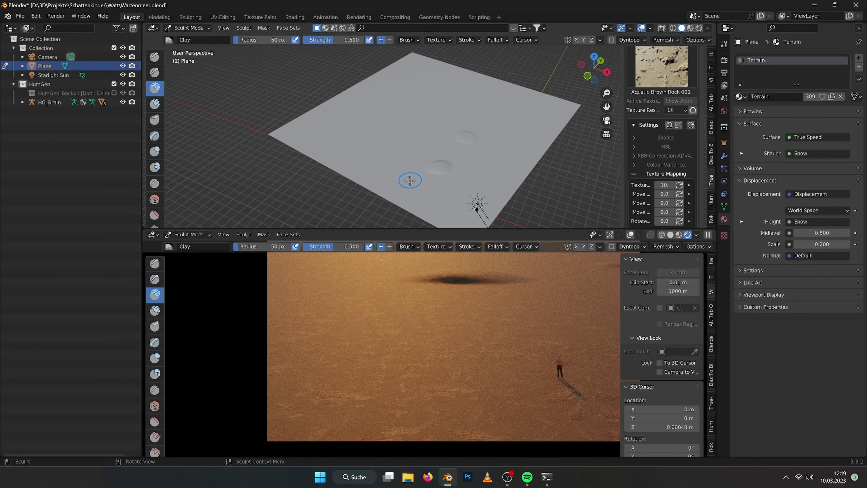
# Undo the trial sculpt dent and switch to the Draw Sharp brush
pyautogui.hotkey('ctrl', 'z')
pyautogui.click(154, 73)
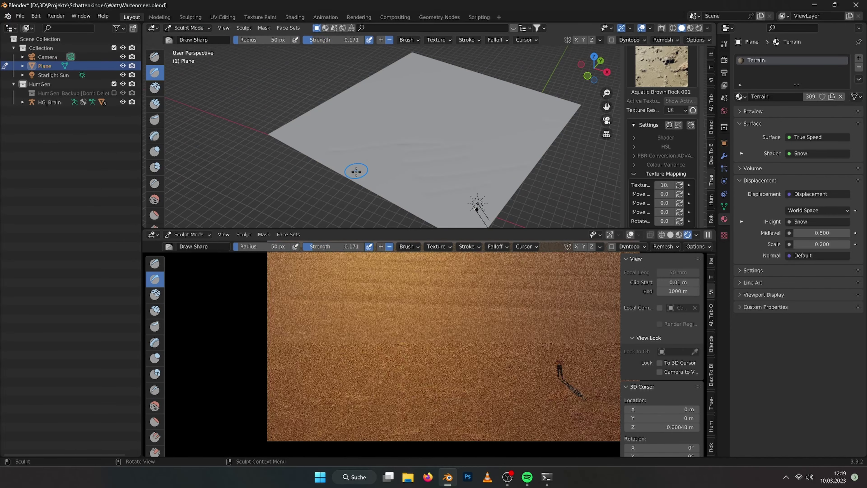
pyautogui.keyDown('shift'); pyautogui.moveTo(445, 197); pyautogui.dragTo(427, 164, button='middle'); pyautogui.keyUp('shift')
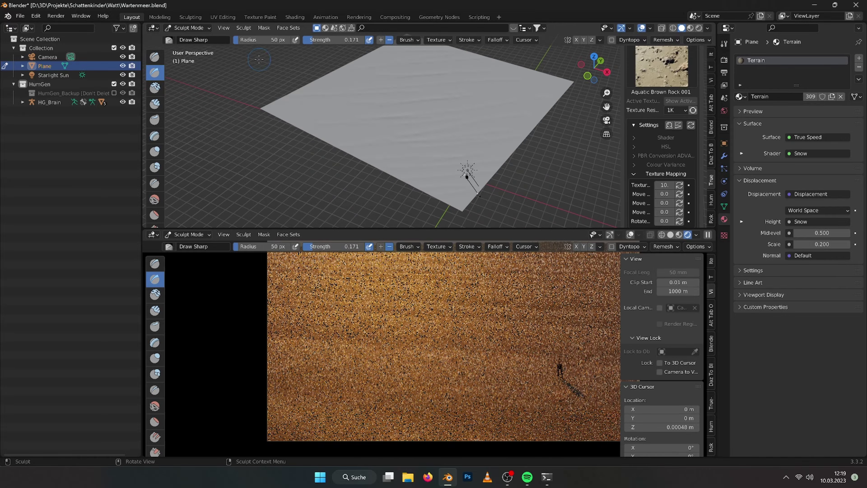
pyautogui.press('f')
pyautogui.click(380, 77)
# Set the Draw Sharp brush to 35 px radius and about 0.32 strength
pyautogui.rightClick(427, 154)
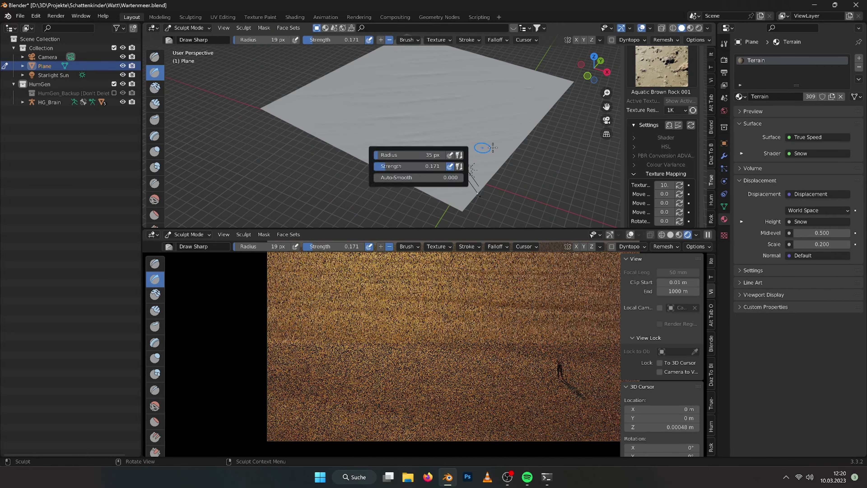
pyautogui.moveTo(410, 153); pyautogui.dragTo(441, 153)
pyautogui.scroll(3, 461, 146)
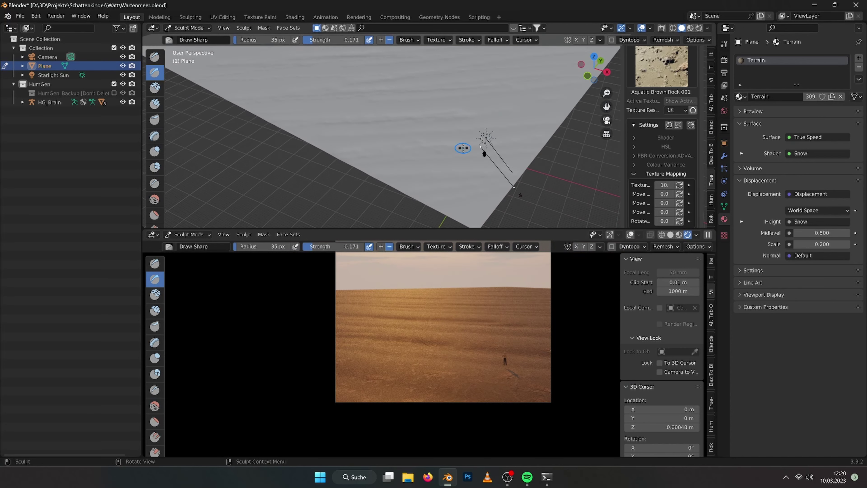
pyautogui.hotkey('shift', 'f')
pyautogui.click(396, 145)
pyautogui.press('Tab')
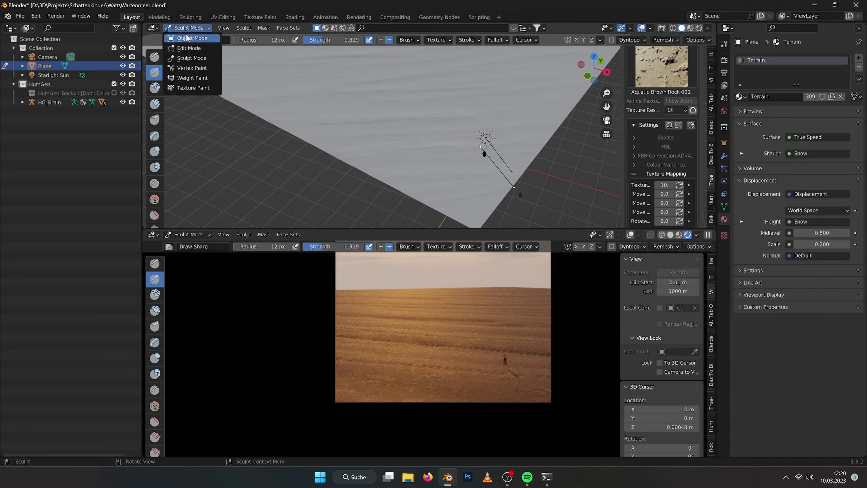
# Subdivide all of the plane's vertices once more, then deselect them
pyautogui.press('a')
pyautogui.rightClick(355, 175)
pyautogui.press('Return')
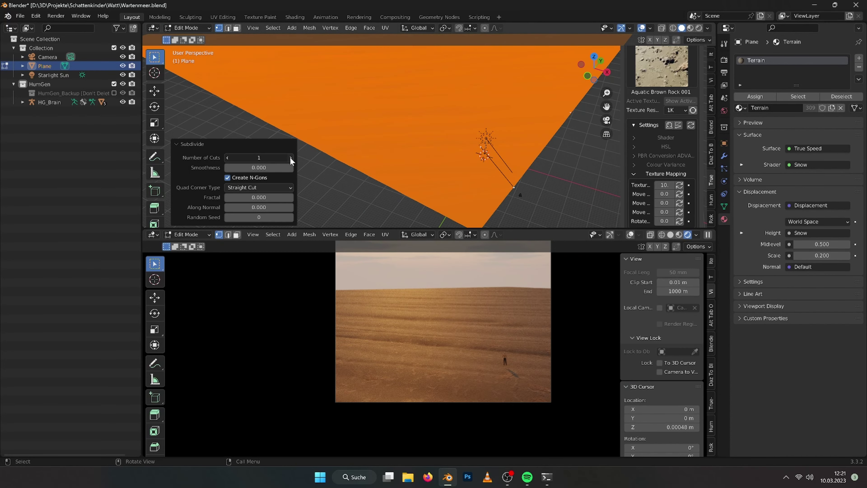
pyautogui.hotkey('alt', 'a')
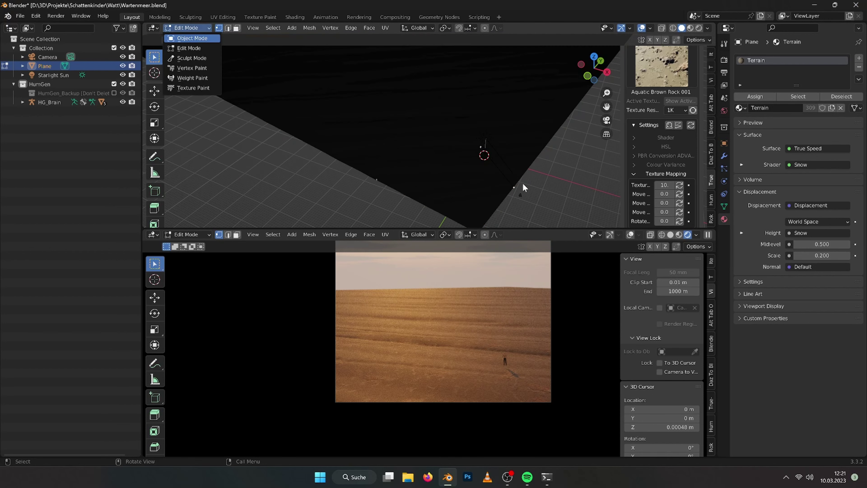
# Return to Object Mode and put the plane back into Sculpt Mode
pyautogui.press('Tab')
pyautogui.click(187, 28)
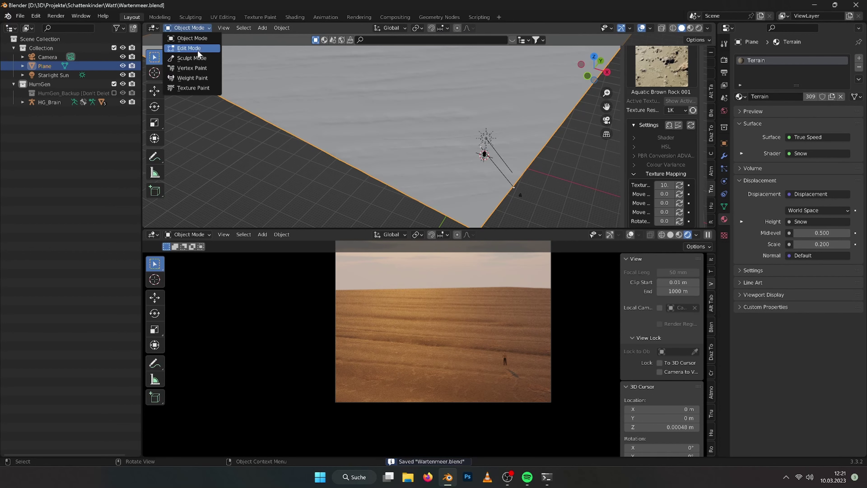
pyautogui.click(191, 56)
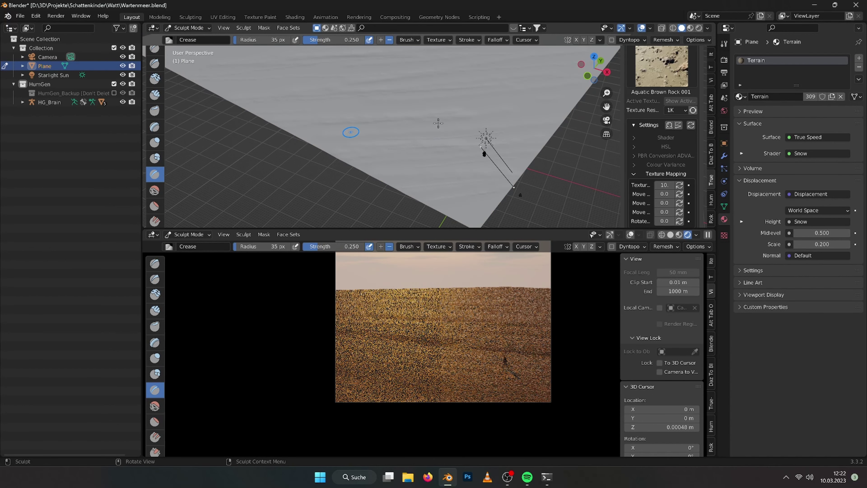
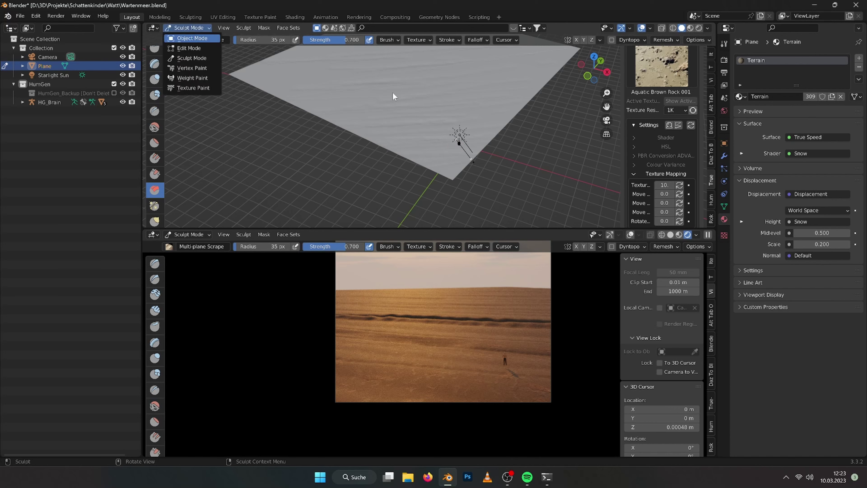
# Return to Object Mode, add a True Water plane and scale it up across the terrain
pyautogui.press('Return')
pyautogui.click(661, 180)
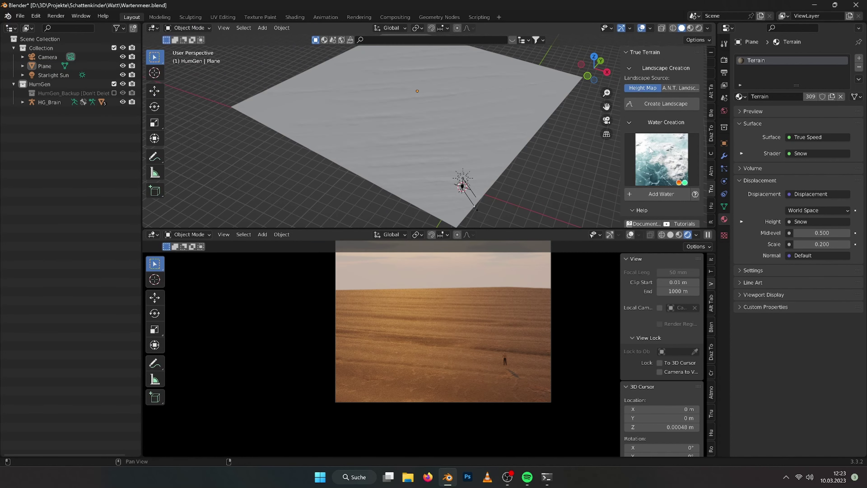
pyautogui.click(661, 109)
pyautogui.click(576, 152)
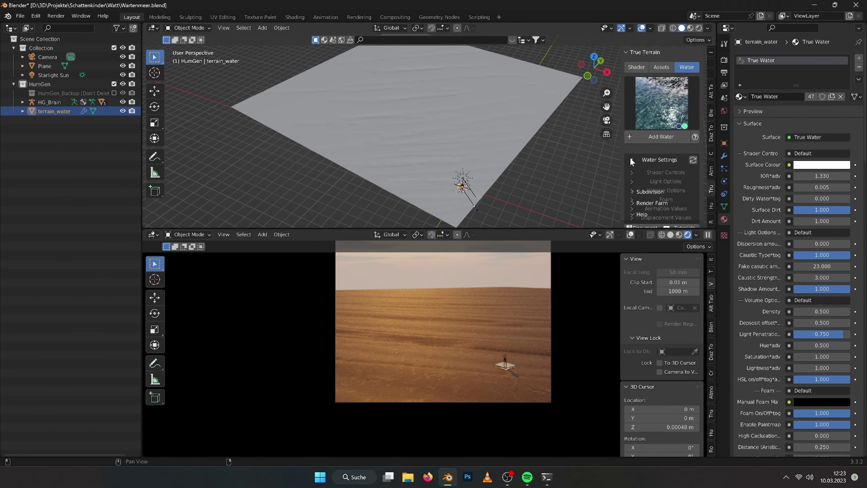
pyautogui.press('s')
pyautogui.click(503, 151)
# Reposition the water plane from the top view and lower it about 4 m in Z
pyautogui.press('KP_7')
pyautogui.press('g')
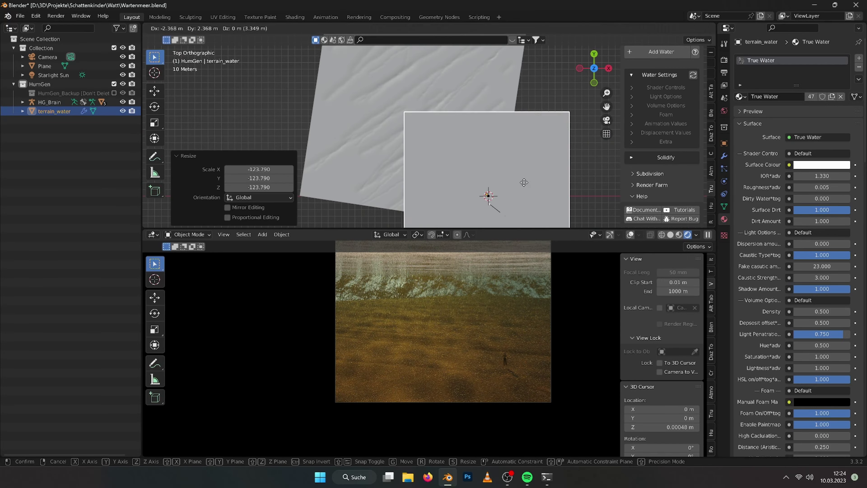
pyautogui.click(525, 183)
pyautogui.moveTo(488, 193)
pyautogui.mouseDown(button='middle')
pyautogui.moveTo(480, 184)
pyautogui.moveTo(493, 184)
pyautogui.mouseUp(button='middle')
pyautogui.click(665, 157)
pyautogui.press('g')
pyautogui.press('z')
pyautogui.click(528, 174)
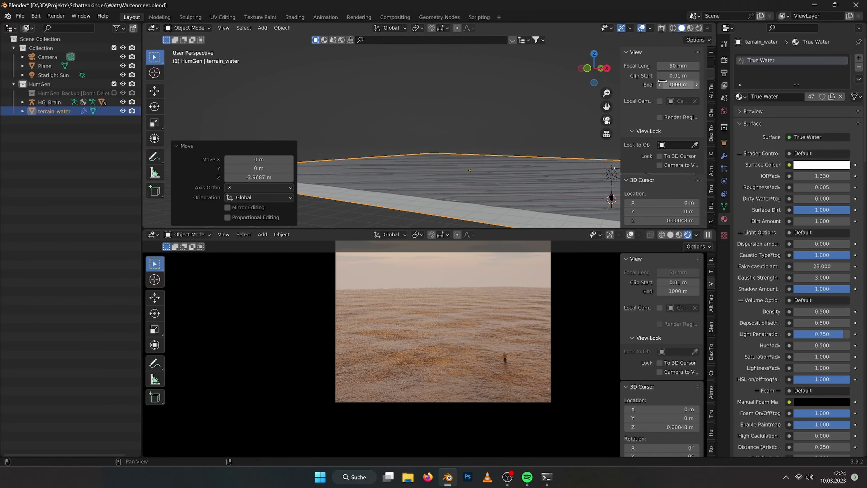
# Raise the 3D cursor height to 0.2 m and fine-tune the water plane's location
pyautogui.scroll(-2, 662, 81)
pyautogui.doubleClick(645, 184)
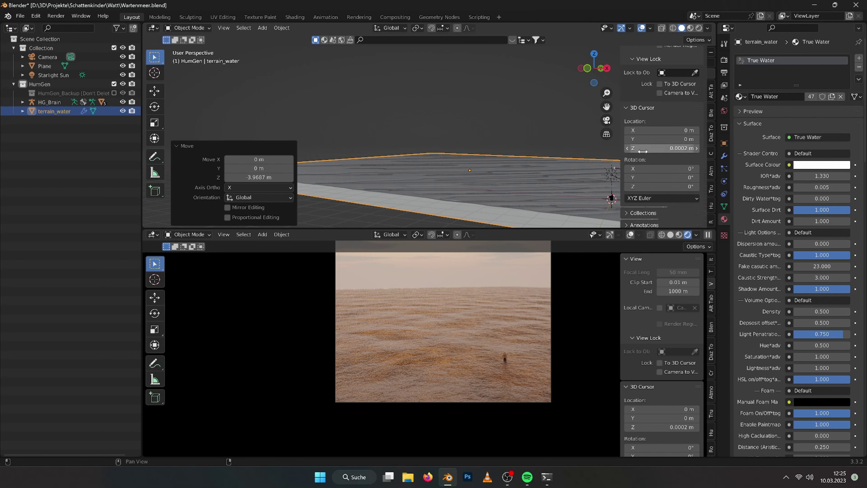
pyautogui.click(710, 90)
pyautogui.click(696, 184)
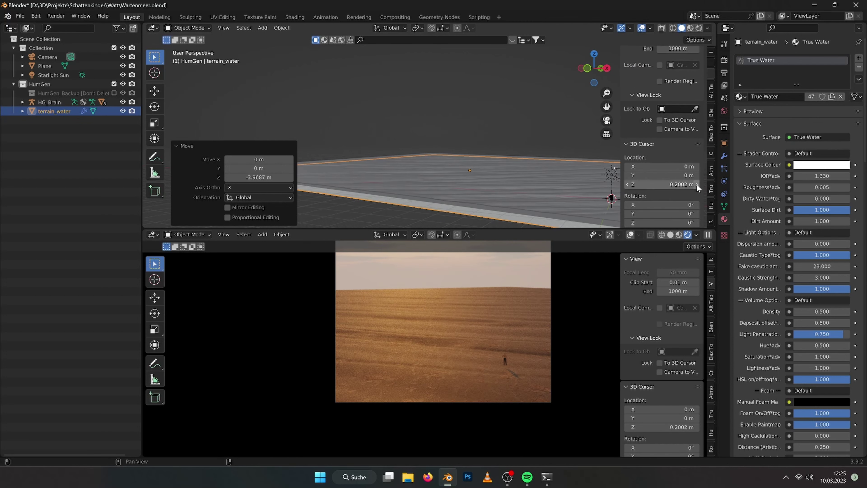
pyautogui.click(711, 69)
pyautogui.moveTo(649, 92)
pyautogui.mouseDown()
pyautogui.moveTo(629, 92)
pyautogui.moveTo(642, 92)
pyautogui.mouseUp()
# Undo and redo the last changes to restore the water level and make the terrain plane active
pyautogui.hotkey('ctrl', 'z')
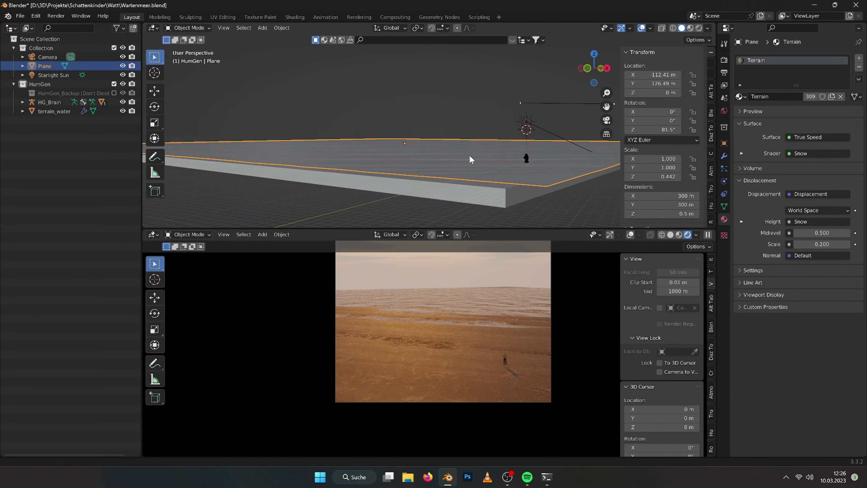
pyautogui.moveTo(479, 179)
pyautogui.mouseDown(button='middle')
pyautogui.moveTo(462, 168)
pyautogui.moveTo(464, 139)
pyautogui.moveTo(541, 146)
pyautogui.mouseUp(button='middle')
pyautogui.press('KP_7')
pyautogui.hotkey('ctrl', 'shift', 'z')
pyautogui.hotkey('ctrl', 'z')
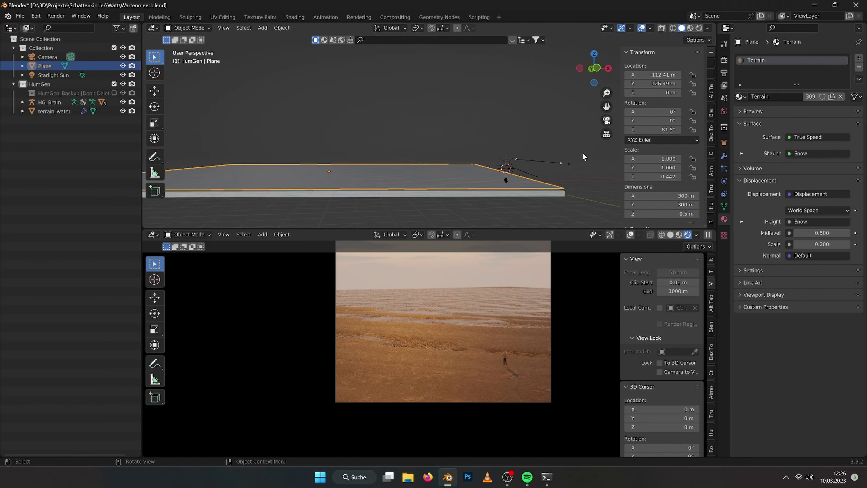
# Enable Dirty Water on the water plane and raise the dirt amount to 21.8
pyautogui.hotkey('ctrl', 'shift', 'z')
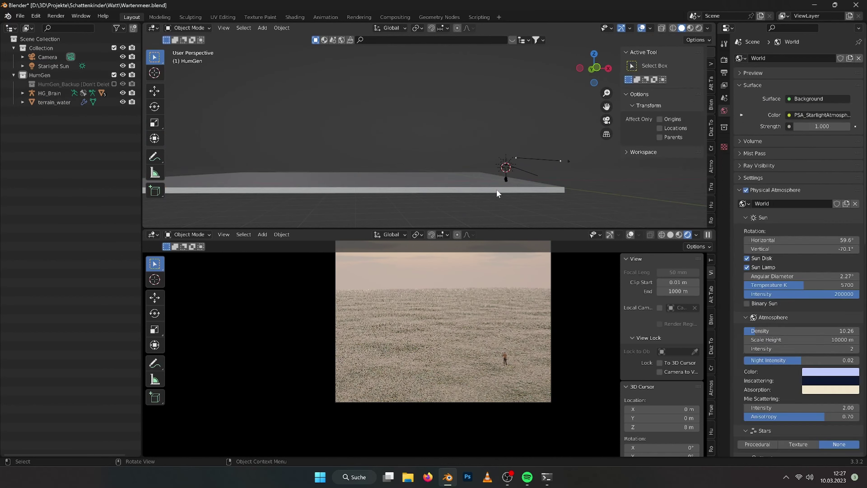
pyautogui.moveTo(497, 189); pyautogui.dragTo(620, 194, button='middle')
pyautogui.moveTo(619, 193); pyautogui.dragTo(570, 193)
pyautogui.click(650, 192)
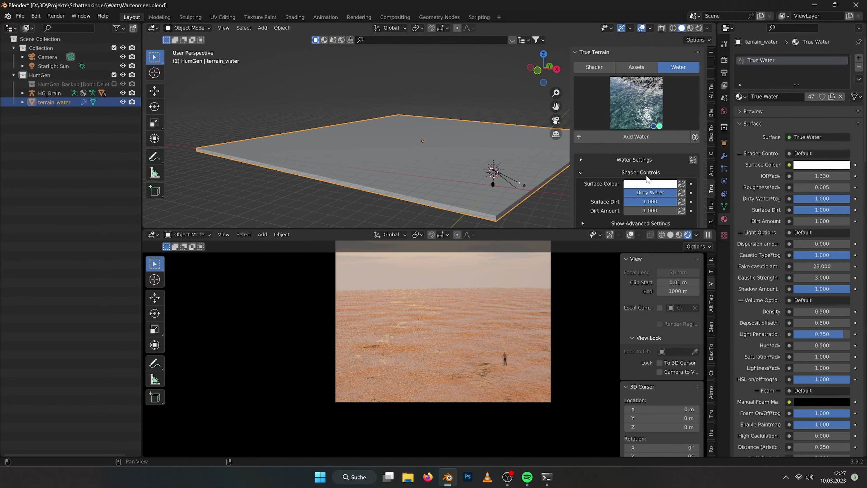
pyautogui.scroll(-2, 648, 180)
pyautogui.moveTo(648, 173); pyautogui.dragTo(669, 173)
pyautogui.scroll(-3, 647, 180)
pyautogui.scroll(-3, 614, 184)
pyautogui.scroll(-3, 588, 189)
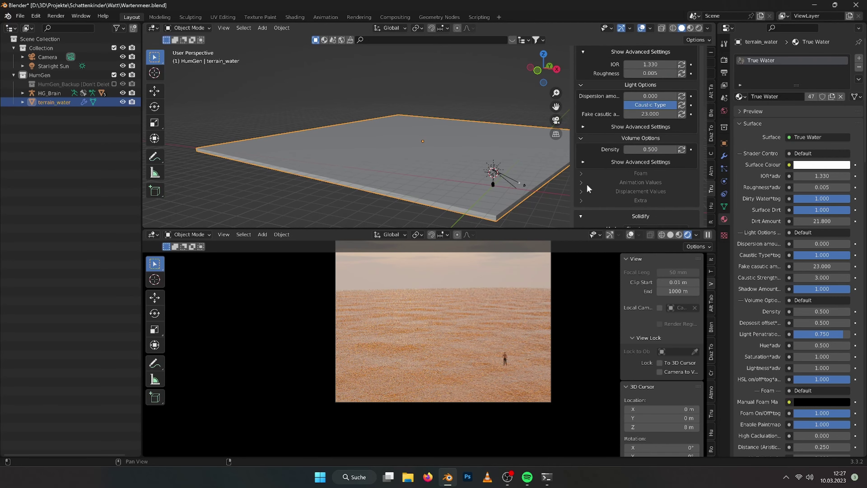
pyautogui.scroll(-3, 588, 189)
# Set volume density to 1.000, feature set to Experimental, and a bright blue surface colour
pyautogui.click(640, 209)
pyautogui.moveTo(635, 113); pyautogui.dragTo(641, 113)
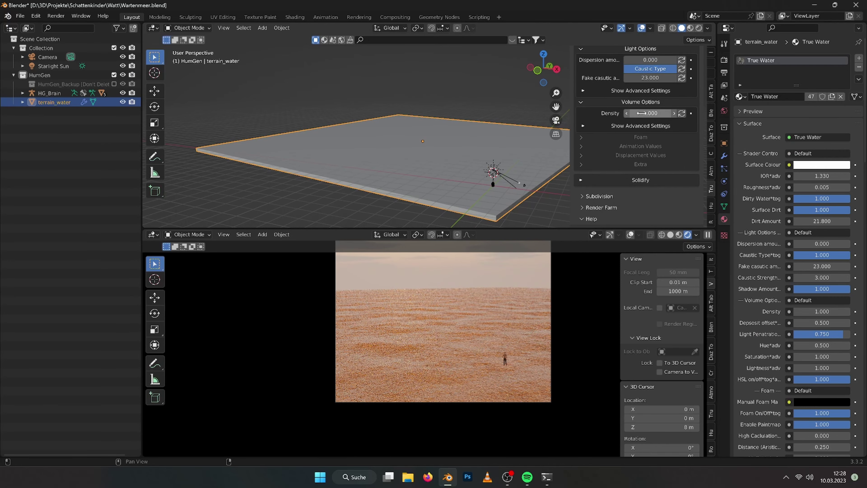
pyautogui.scroll(-2, 581, 171)
pyautogui.click(653, 217)
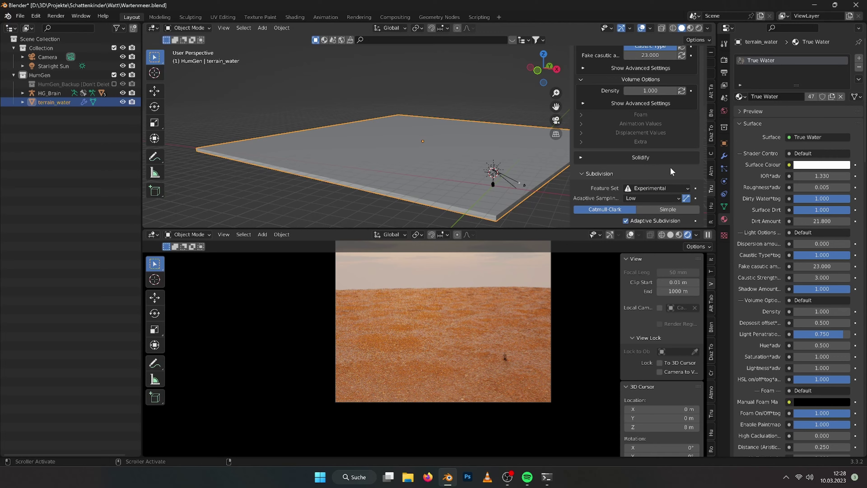
pyautogui.scroll(10, 671, 171)
pyautogui.click(651, 106)
pyautogui.click(670, 135)
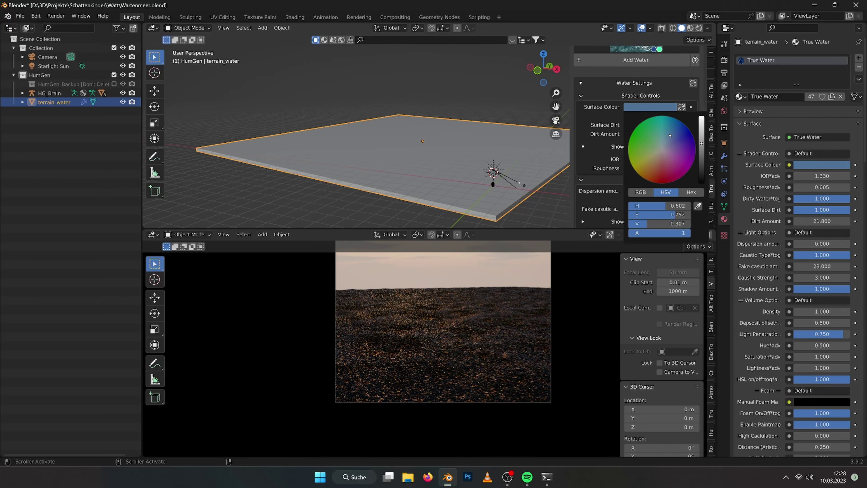
pyautogui.moveTo(701, 143)
pyautogui.mouseDown()
pyautogui.moveTo(701, 126)
pyautogui.moveTo(652, 127)
pyautogui.mouseUp()
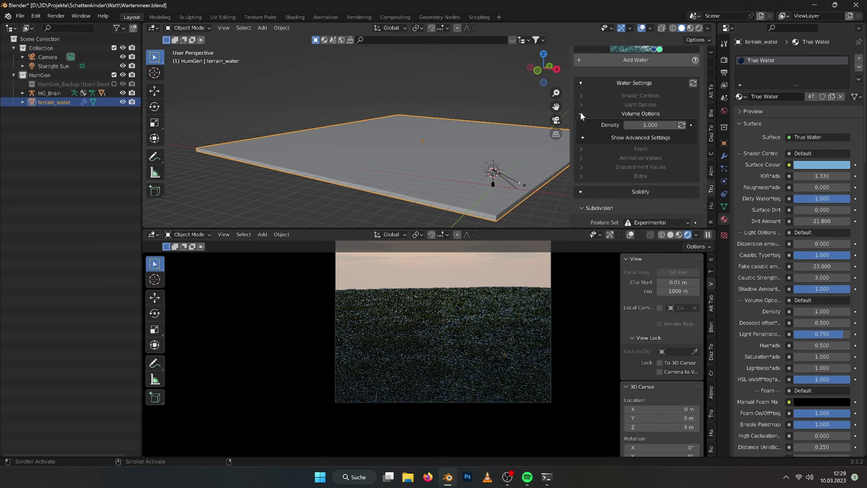
# Turn on micro-details with ripples 0.01, displacement intensity 0.1 and micro-detail intensity 0.01
pyautogui.click(652, 153)
pyautogui.click(650, 170)
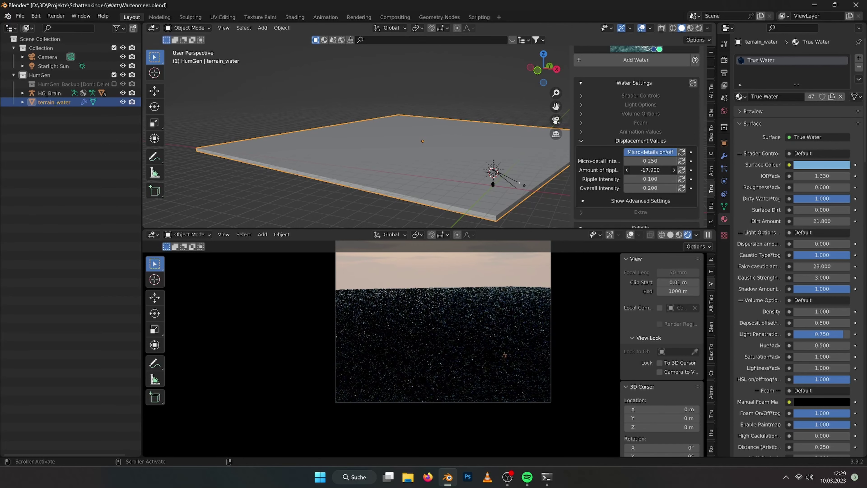
pyautogui.write('0.01')
pyautogui.press('Return')
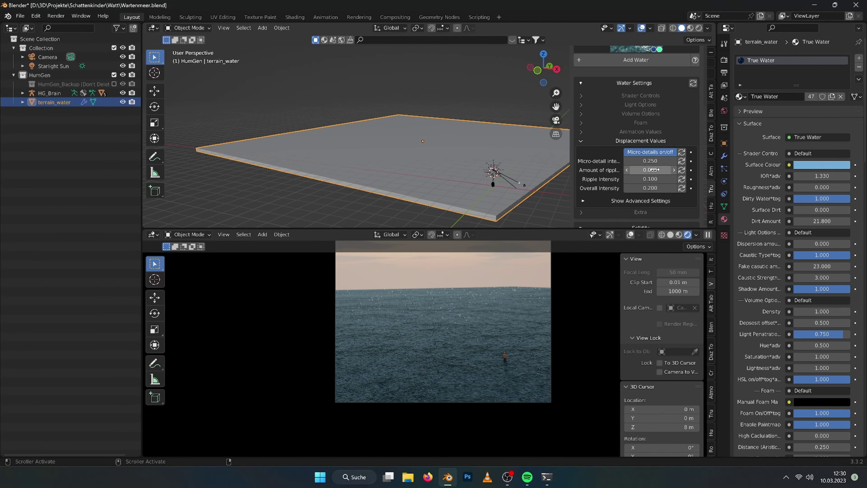
pyautogui.press('Return')
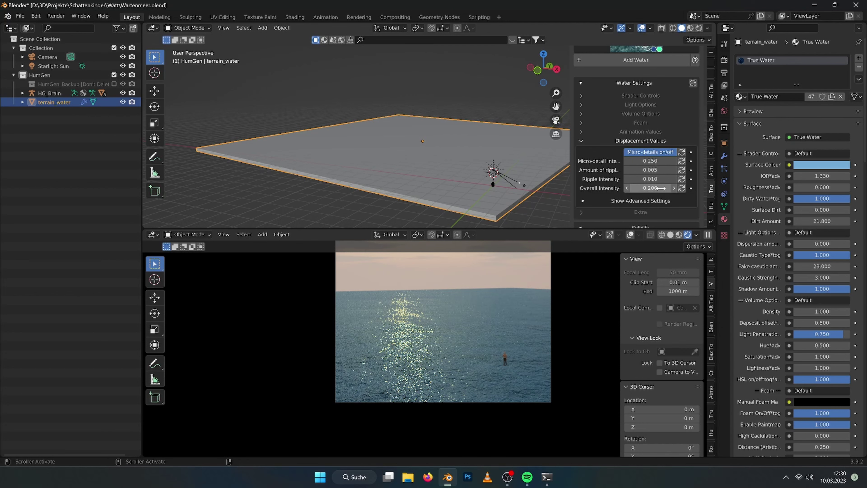
pyautogui.click(661, 188)
pyautogui.write('0.1')
pyautogui.press('Return')
pyautogui.click(661, 160)
pyautogui.write('0.01')
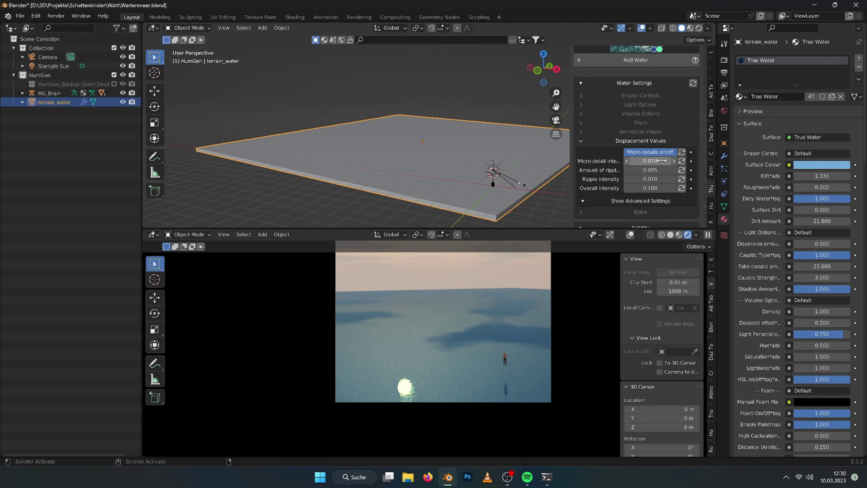
# Set the water surface colour back to white in the shader controls
pyautogui.scroll(5, 661, 160)
pyautogui.click(641, 168)
pyautogui.click(668, 87)
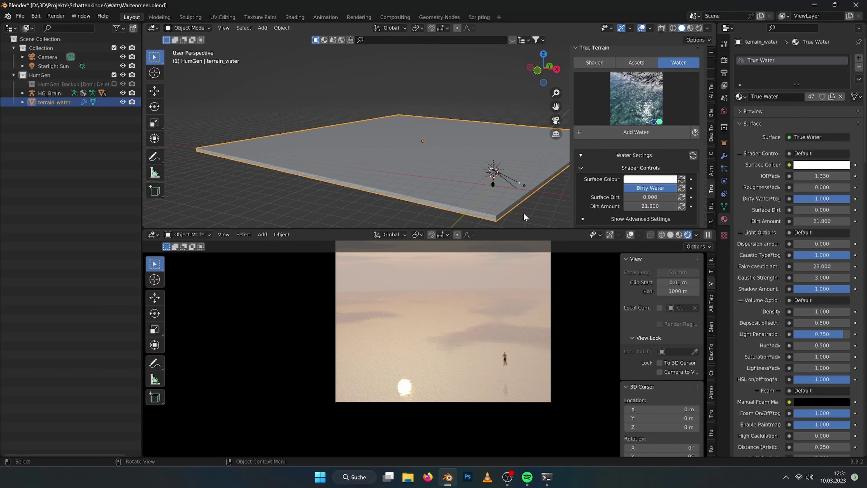
pyautogui.click(594, 62)
# Add a procedural landscape and try the mountain and flatter presets
pyautogui.click(640, 126)
pyautogui.click(251, 67)
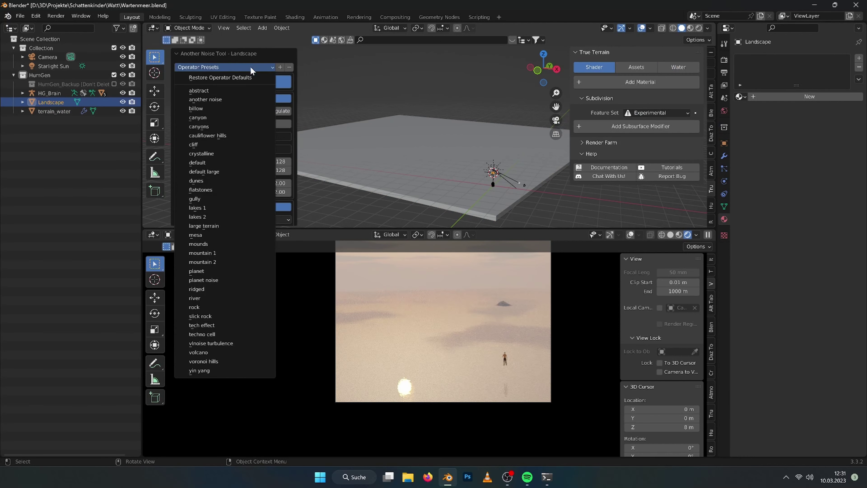
pyautogui.click(241, 118)
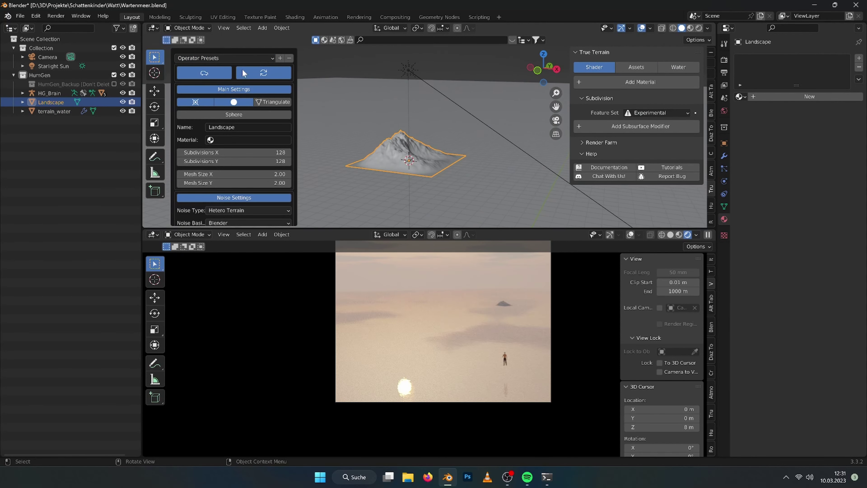
pyautogui.click(237, 56)
pyautogui.click(220, 88)
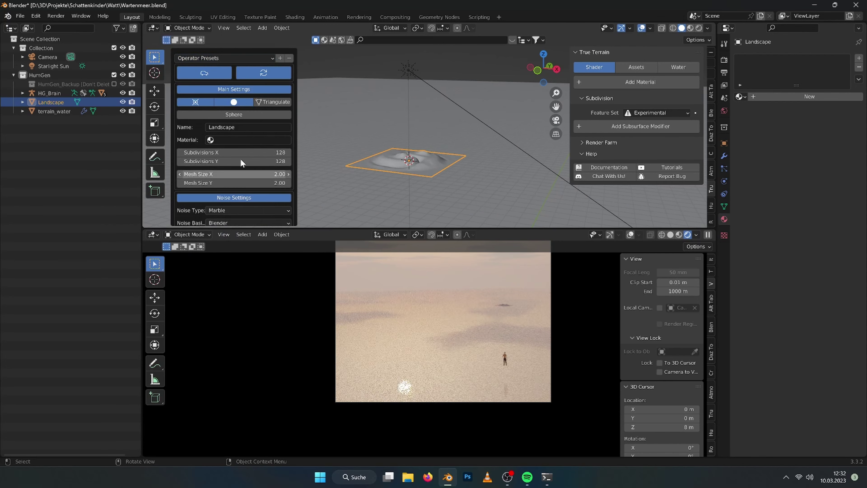
pyautogui.scroll(-2, 240, 159)
pyautogui.scroll(3, 246, 112)
# Try the canyons, dunes, ridged and other landscape presets
pyautogui.click(233, 67)
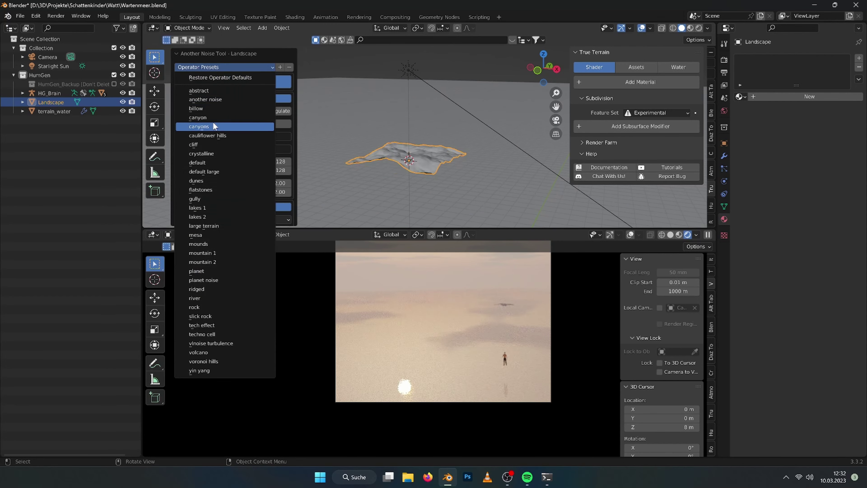
pyautogui.click(213, 128)
pyautogui.click(222, 67)
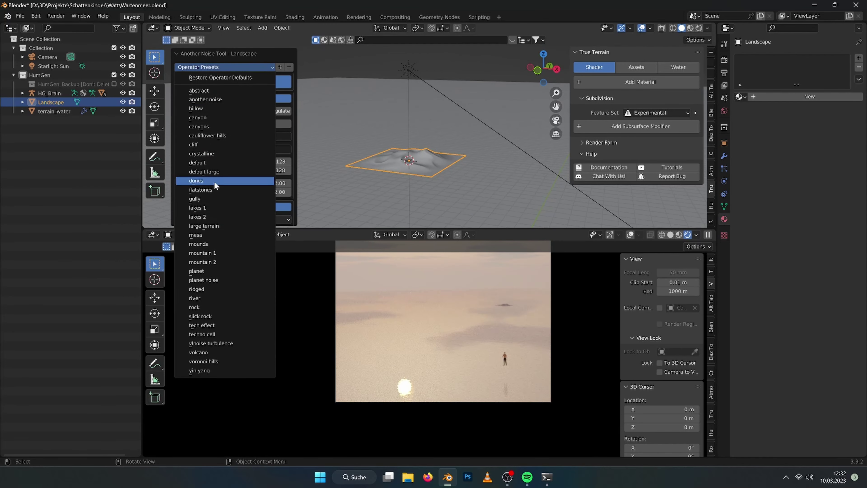
pyautogui.click(205, 208)
pyautogui.click(210, 67)
pyautogui.click(222, 244)
pyautogui.click(224, 289)
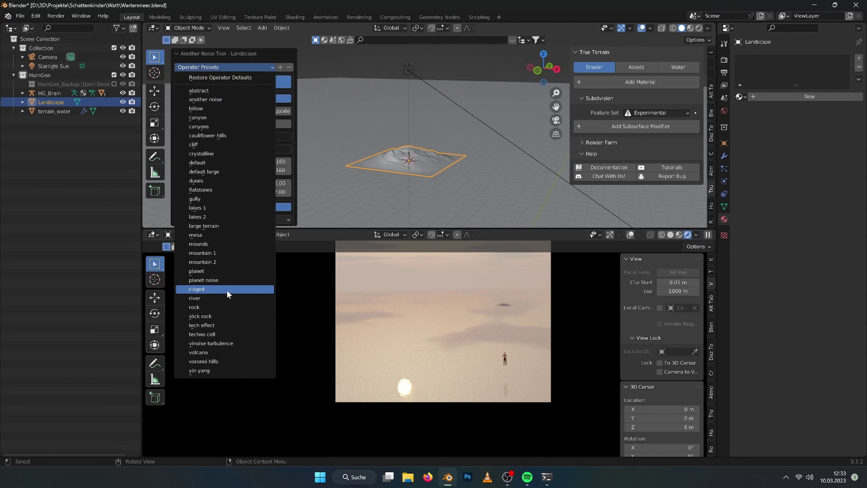
pyautogui.click(223, 334)
pyautogui.click(210, 67)
pyautogui.click(219, 98)
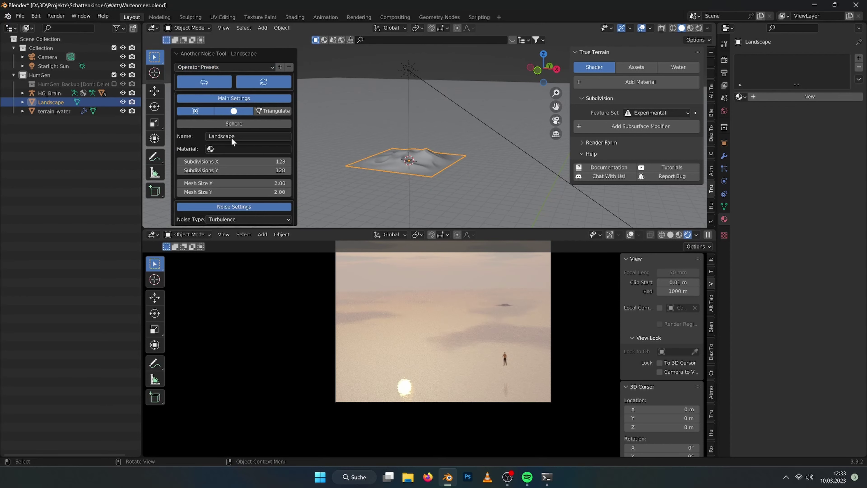
pyautogui.scroll(-2, 233, 154)
# Try different terrain noise types, ending on Distorted hTerrain
pyautogui.click(238, 184)
pyautogui.click(240, 186)
pyautogui.click(240, 191)
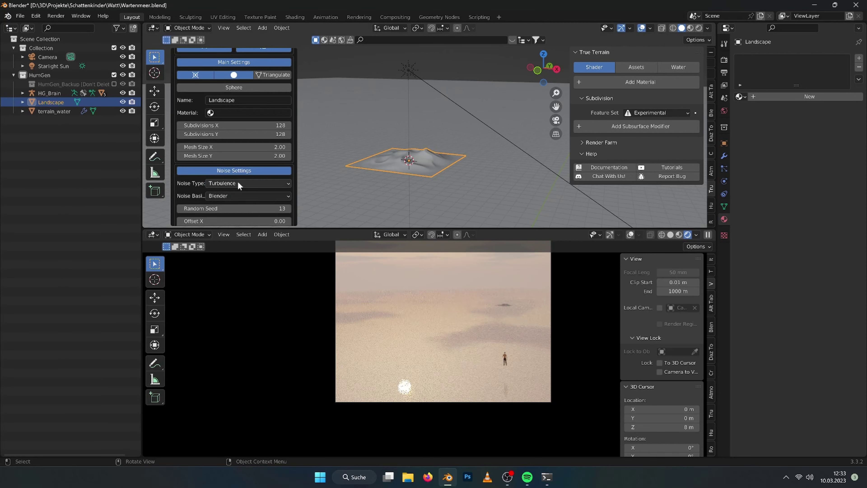
pyautogui.scroll(-1, 241, 191)
pyautogui.click(239, 174)
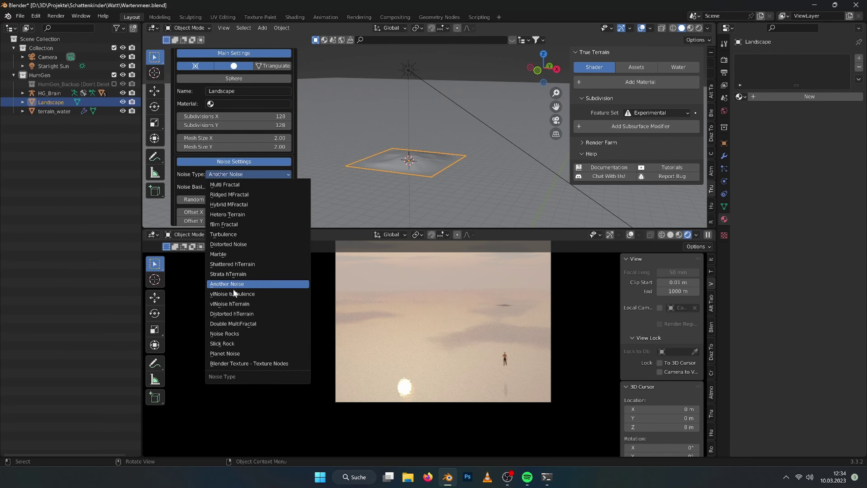
pyautogui.click(234, 181)
# Set the noise type to Another Noise with a Perlin basis and a new random seed
pyautogui.click(215, 339)
pyautogui.click(236, 186)
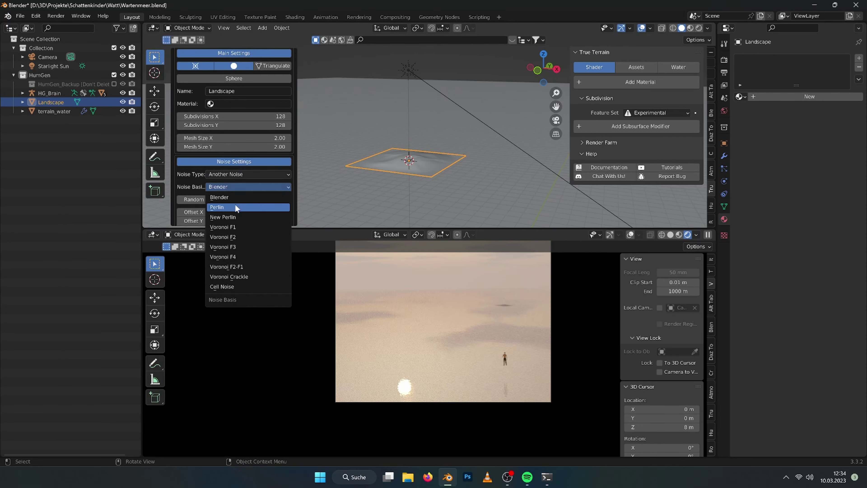
pyautogui.click(238, 197)
pyautogui.click(232, 207)
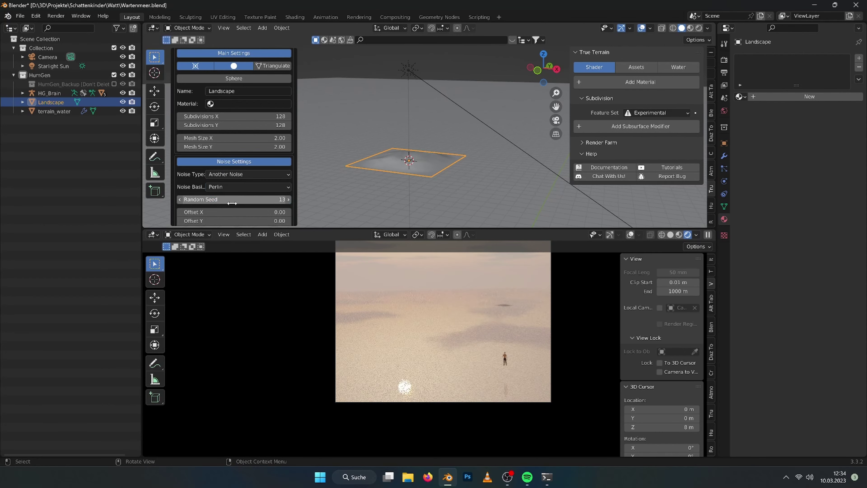
pyautogui.scroll(-2, 289, 175)
# Set random seed 15 and Offset X 0.42, and enter 1 for the noise depth
pyautogui.click(288, 172)
pyautogui.moveTo(238, 184); pyautogui.dragTo(259, 185)
pyautogui.scroll(-1, 288, 207)
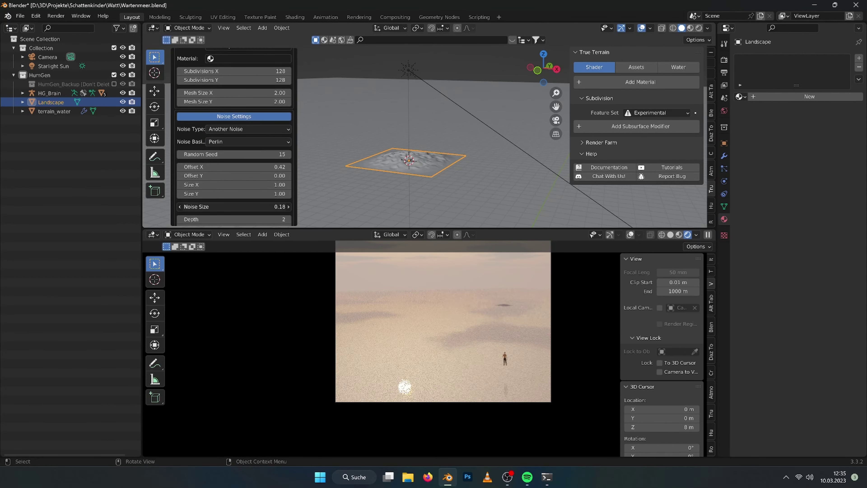
pyautogui.scroll(-1, 289, 207)
pyautogui.doubleClick(289, 207)
pyautogui.write('1')
pyautogui.press('Return')
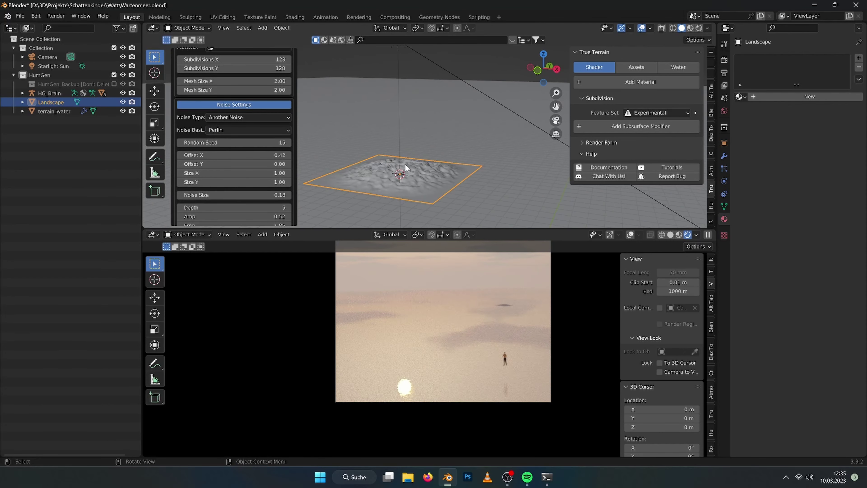
pyautogui.moveTo(236, 194)
pyautogui.mouseDown()
pyautogui.moveTo(249, 195)
pyautogui.moveTo(239, 208)
pyautogui.moveTo(219, 207)
pyautogui.mouseUp()
pyautogui.scroll(-2, 239, 195)
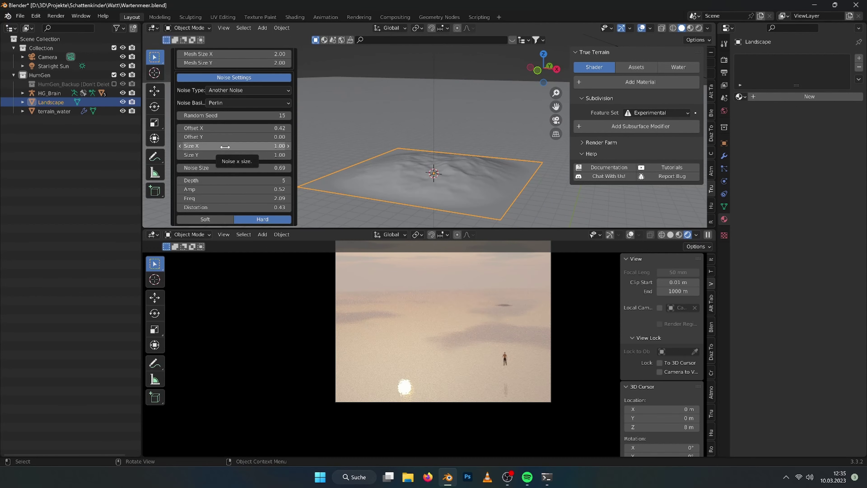
# Stretch the noise Size X to 2.29 and enlarge the mesh size and subdivisions
pyautogui.moveTo(232, 146)
pyautogui.mouseDown()
pyautogui.moveTo(259, 146)
pyautogui.moveTo(226, 168)
pyautogui.moveTo(259, 185)
pyautogui.mouseUp()
pyautogui.scroll(-5, 220, 137)
pyautogui.scroll(5, 239, 154)
pyautogui.scroll(-2, 252, 127)
pyautogui.scroll(4, 253, 128)
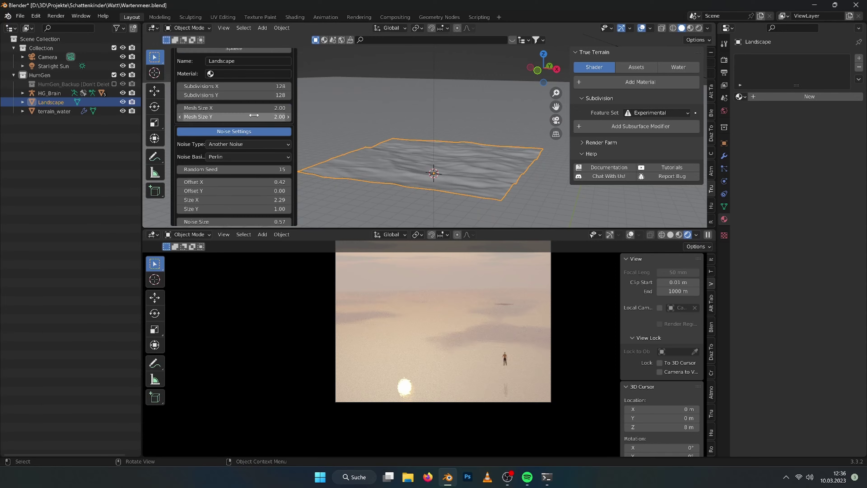
pyautogui.moveTo(235, 107)
pyautogui.mouseDown()
pyautogui.moveTo(259, 108)
pyautogui.moveTo(259, 117)
pyautogui.mouseUp()
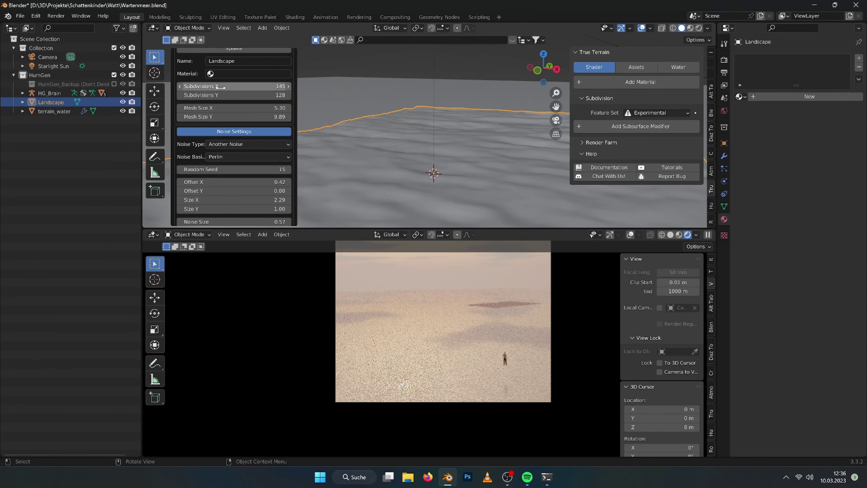
pyautogui.press('Return')
pyautogui.click(249, 156)
# Switch the noise basis to Voronoi F1 with amplitude 0.25 and distortion 0.20
pyautogui.click(239, 202)
pyautogui.scroll(-4, 256, 168)
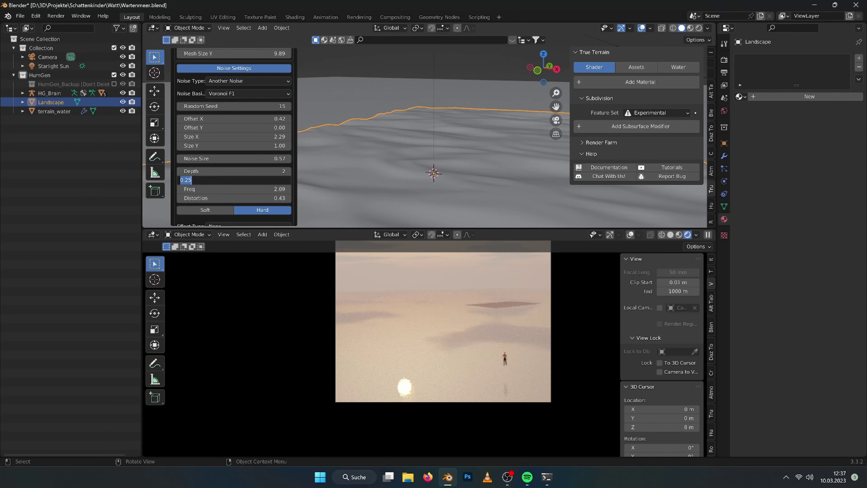
pyautogui.moveTo(236, 198); pyautogui.dragTo(219, 198)
pyautogui.scroll(-2, 235, 177)
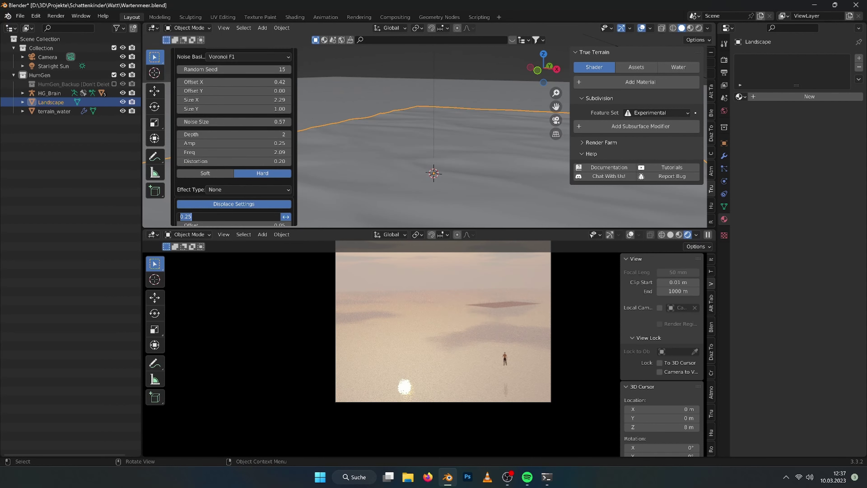
# Rotate and reposition the landscape from the top view and display its transform values
pyautogui.scroll(-2, 426, 180)
pyautogui.press('KP_7')
pyautogui.press('g')
pyautogui.click(458, 167)
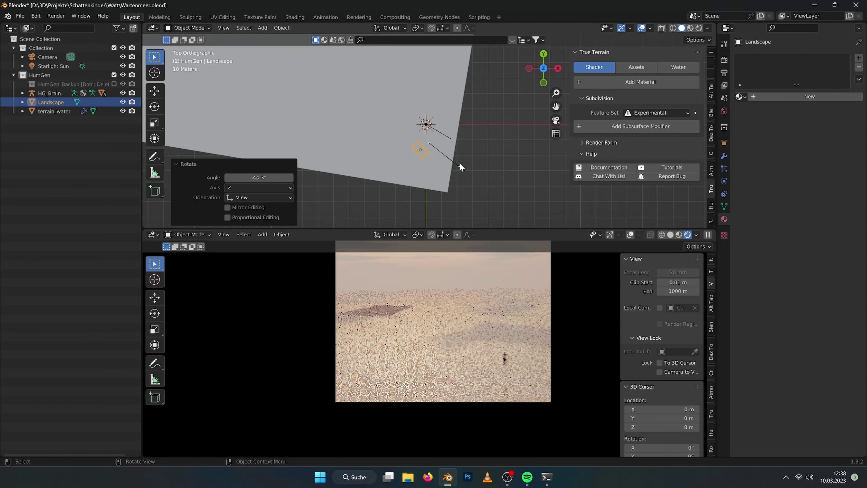
pyautogui.press('s')
pyautogui.press('Escape')
pyautogui.click(711, 78)
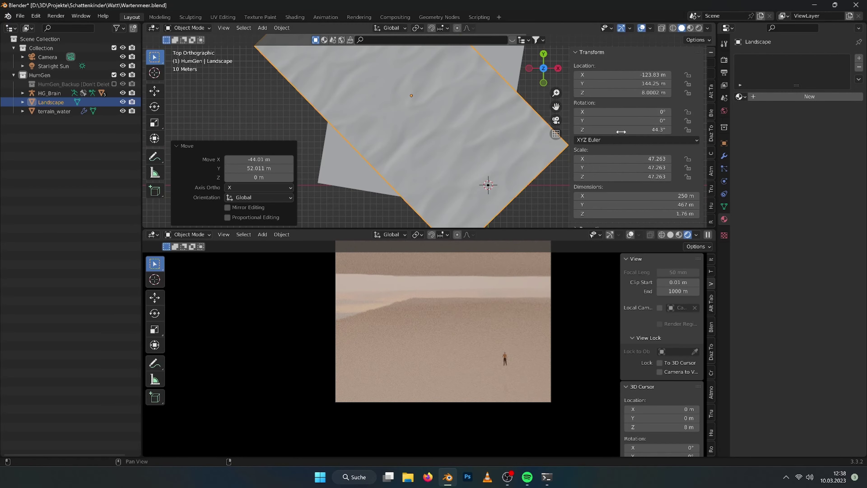
pyautogui.moveTo(441, 130)
pyautogui.mouseDown(button='middle')
pyautogui.moveTo(441, 166)
pyautogui.moveTo(455, 181)
pyautogui.moveTo(475, 157)
pyautogui.mouseUp(button='middle')
# Apply rotation and scale to the landscape and lower it to about Z −8.53 m
pyautogui.hotkey('ctrl', 'a')
pyautogui.click(442, 163)
pyautogui.press('g')
pyautogui.press('z')
pyautogui.click(456, 164)
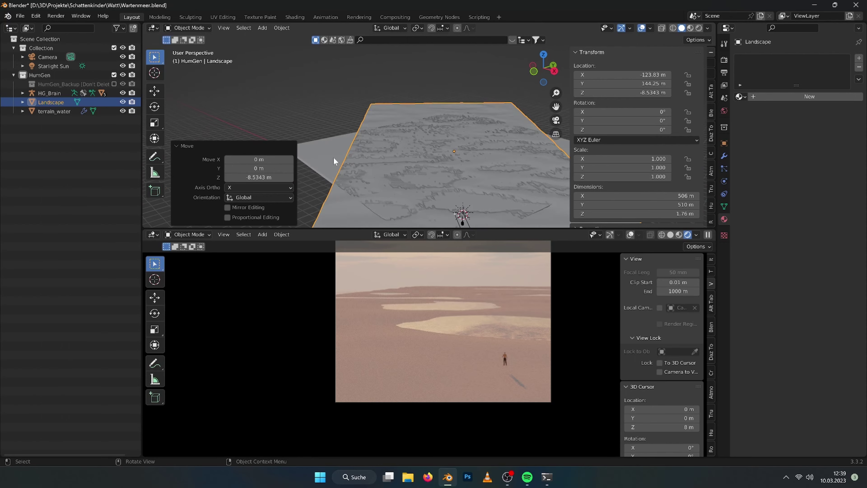
# Rotate and move the water plane to match the terrain, then lower the landscape slightly more
pyautogui.click(333, 156)
pyautogui.press('KP_7')
pyautogui.press('r')
pyautogui.click(472, 133)
pyautogui.press('g')
pyautogui.click(474, 152)
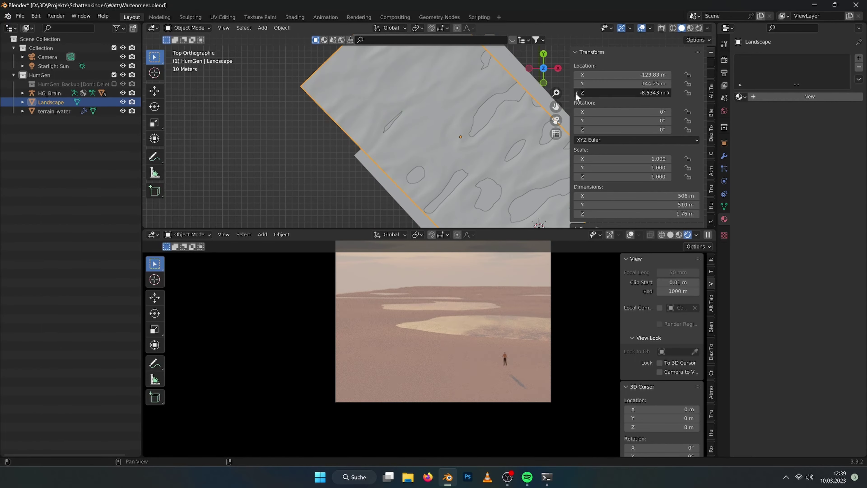
pyautogui.moveTo(581, 93); pyautogui.dragTo(606, 93)
# Append a True Terrain material to the landscape and pick the Desert Dark Sand 029 ground texture
pyautogui.click(711, 188)
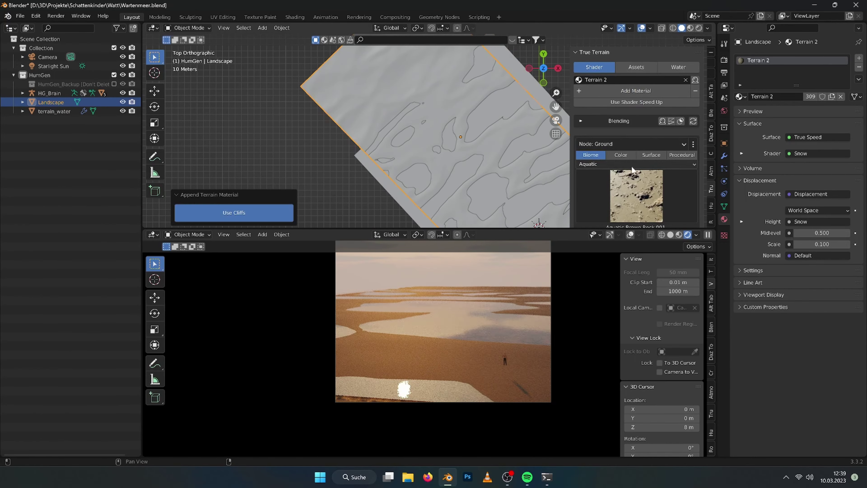
pyautogui.click(631, 166)
pyautogui.click(632, 143)
pyautogui.click(611, 156)
pyautogui.click(611, 156)
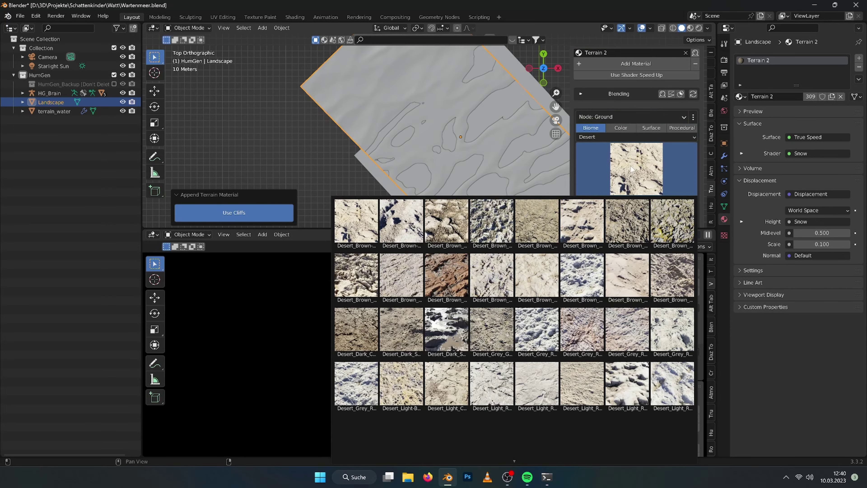
pyautogui.scroll(-1, 517, 227)
# Select the water plane and move it to a new position
pyautogui.keyDown('shift'); pyautogui.click(443, 154); pyautogui.keyUp('shift')
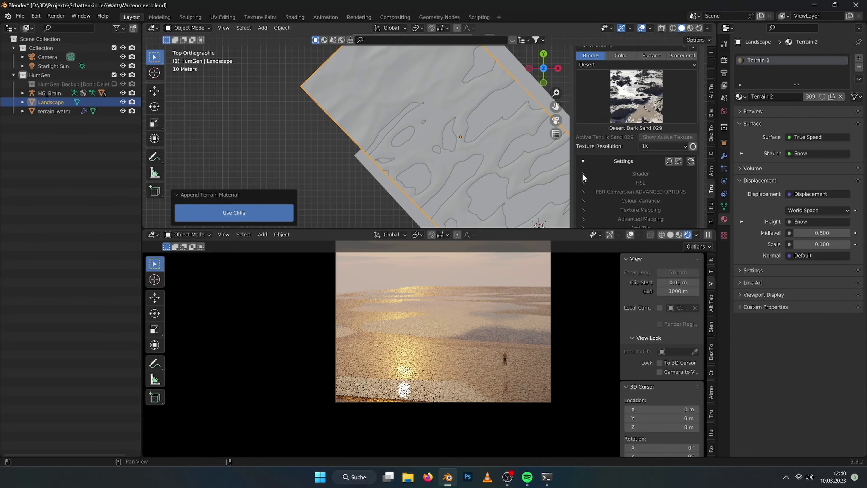
pyautogui.scroll(-3, 582, 173)
pyautogui.press('g')
pyautogui.click(445, 167)
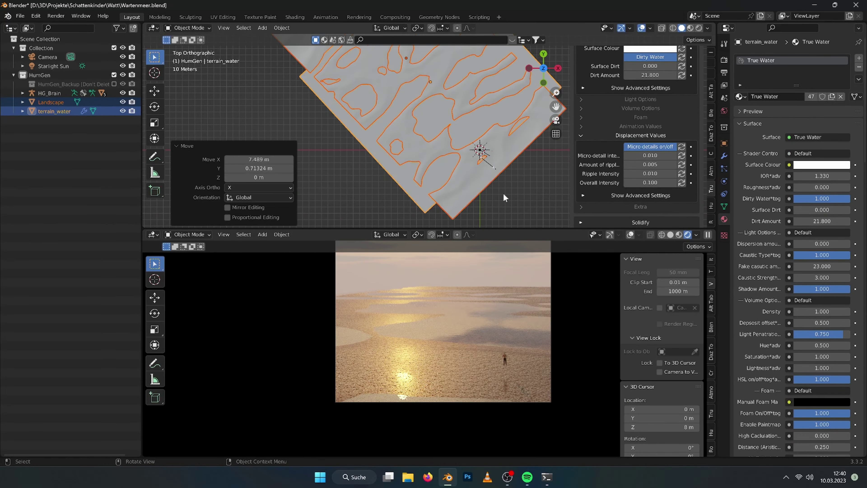
# Reselect the landscape, set texture size 2.0 and wetness 0.5, and view it in perspective
pyautogui.click(478, 149)
pyautogui.scroll(3, 454, 358)
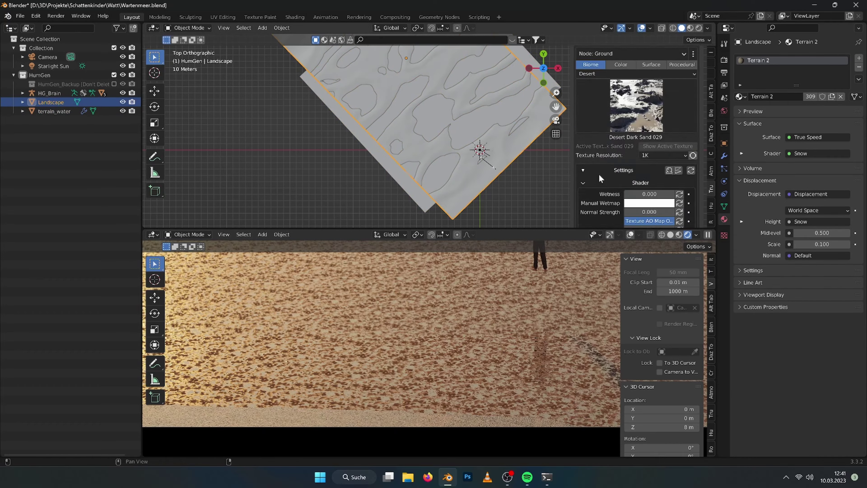
pyautogui.scroll(-5, 601, 178)
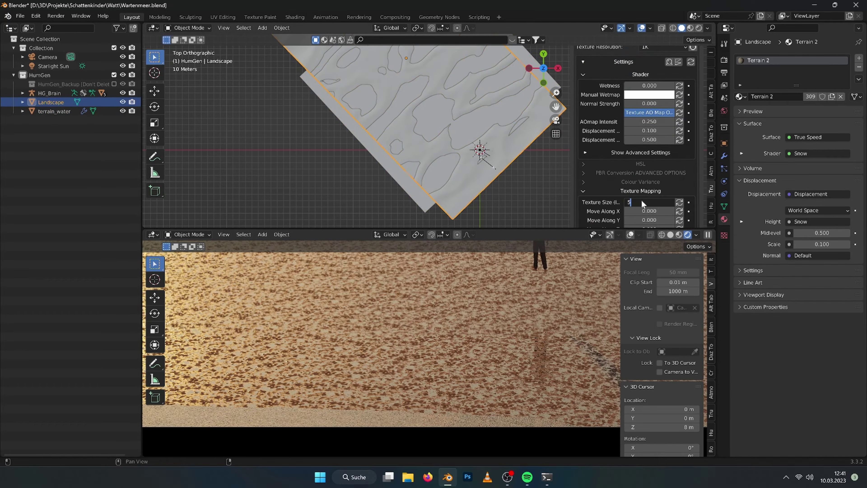
pyautogui.scroll(5, 655, 174)
pyautogui.scroll(-8, 619, 208)
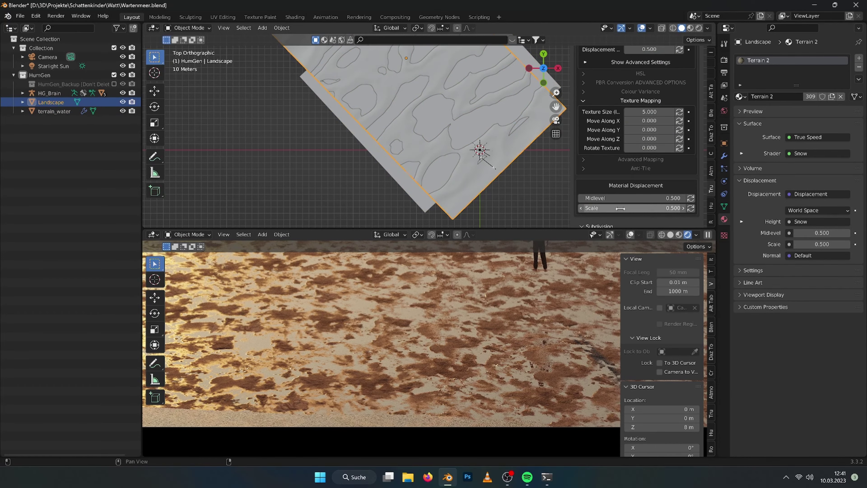
pyautogui.keyDown('ctrl'); pyautogui.scroll(-3, 649, 112); pyautogui.keyUp('ctrl')
pyautogui.scroll(5, 651, 116)
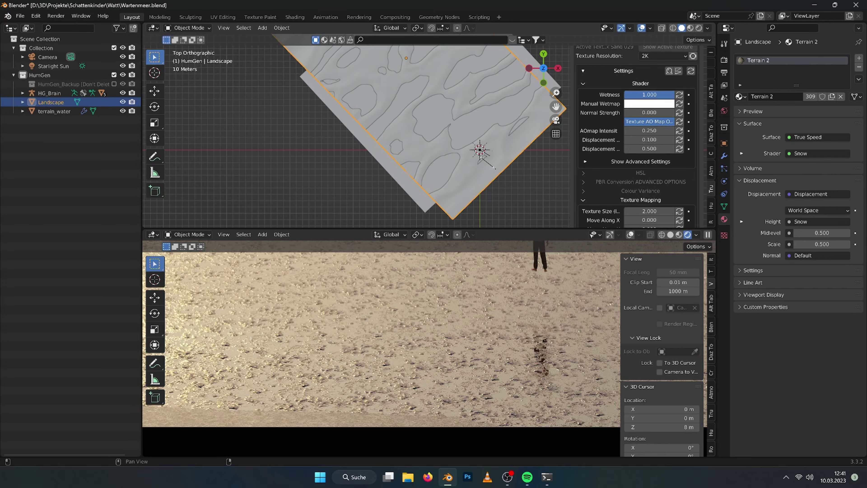
pyautogui.keyDown('ctrl'); pyautogui.scroll(-5, 649, 94); pyautogui.keyUp('ctrl')
pyautogui.moveTo(493, 160); pyautogui.dragTo(465, 164, button='middle')
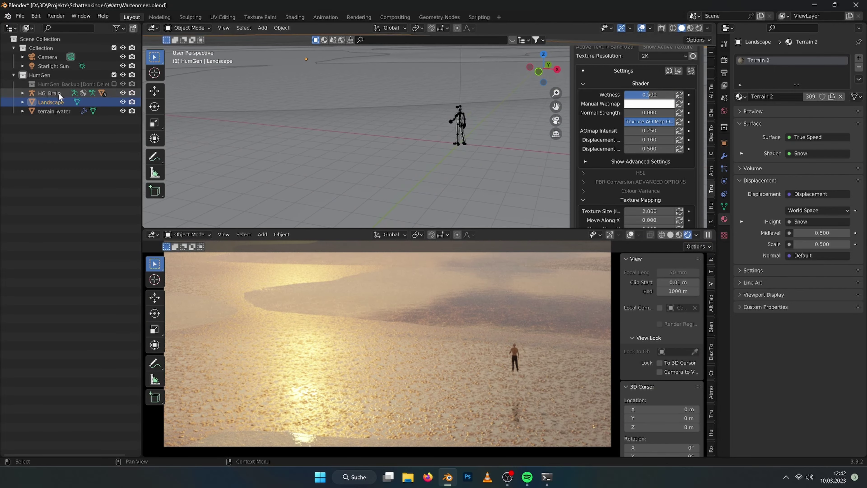
# Lower the HG_Brain figure slightly into the sand, to Z -0.97
pyautogui.click(51, 112)
pyautogui.moveTo(621, 93); pyautogui.dragTo(575, 93)
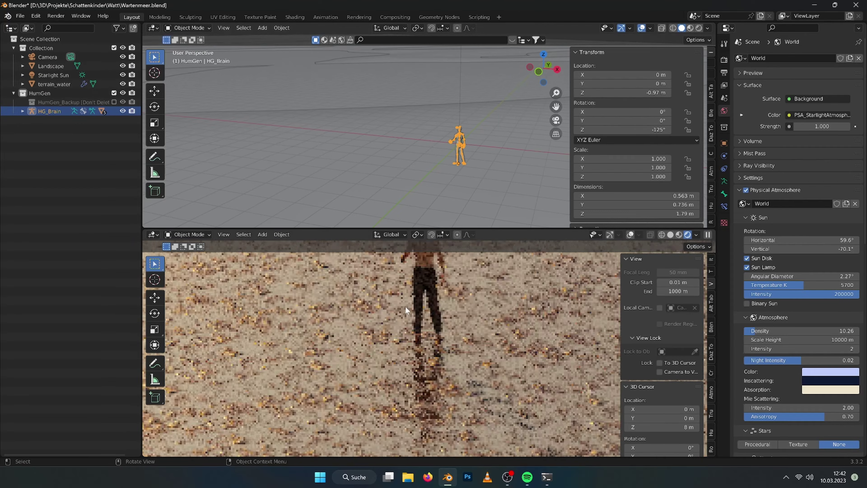
pyautogui.scroll(-1, 689, 177)
# Set the landscape material's displacement to 0.05
pyautogui.click(412, 102)
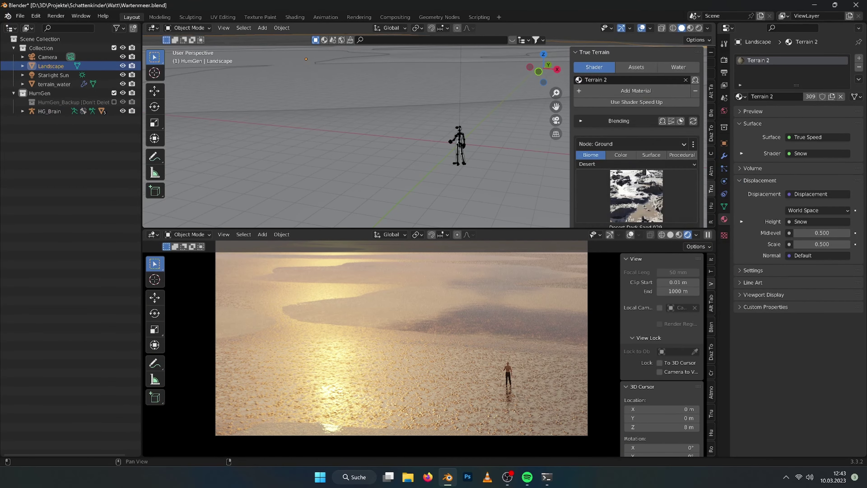
pyautogui.scroll(-4, 635, 137)
pyautogui.click(648, 175)
pyautogui.write('0.05')
pyautogui.press('Return')
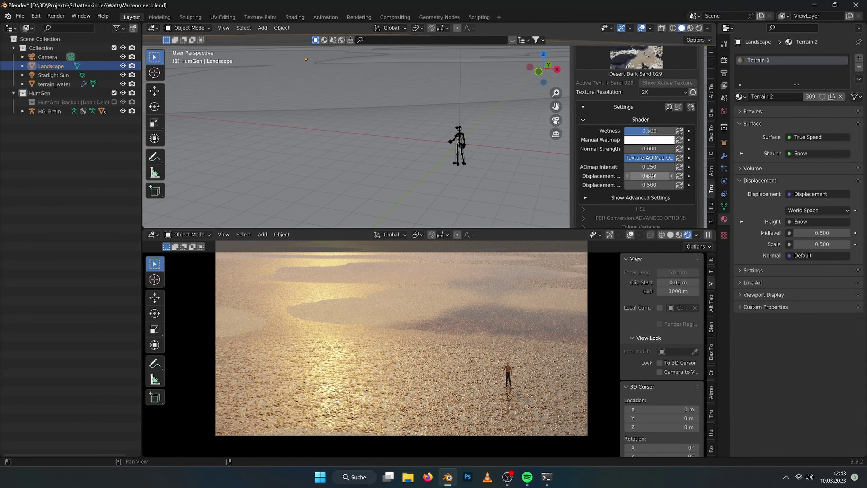
# Add a Subdivision Surface with Adaptive Subdivision and dicing scale 1 to the landscape
pyautogui.click(641, 197)
pyautogui.scroll(-3, 640, 154)
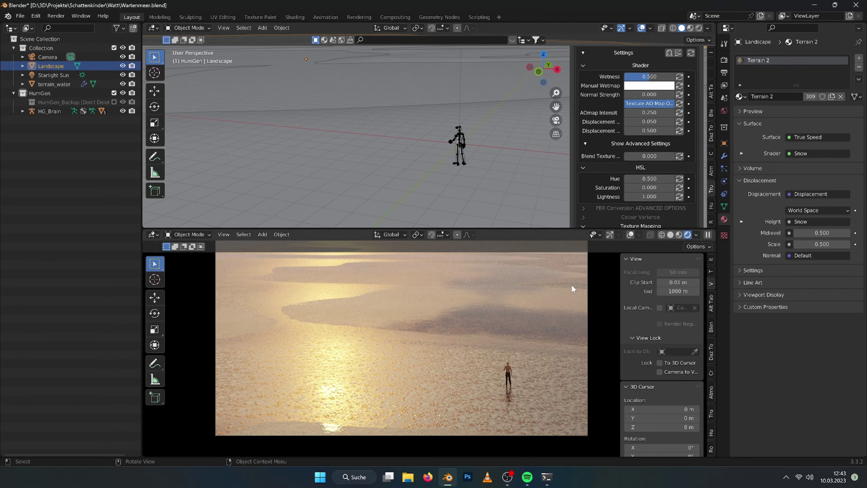
pyautogui.scroll(-5, 607, 189)
pyautogui.scroll(-3, 582, 198)
pyautogui.scroll(-2, 583, 198)
pyautogui.click(631, 191)
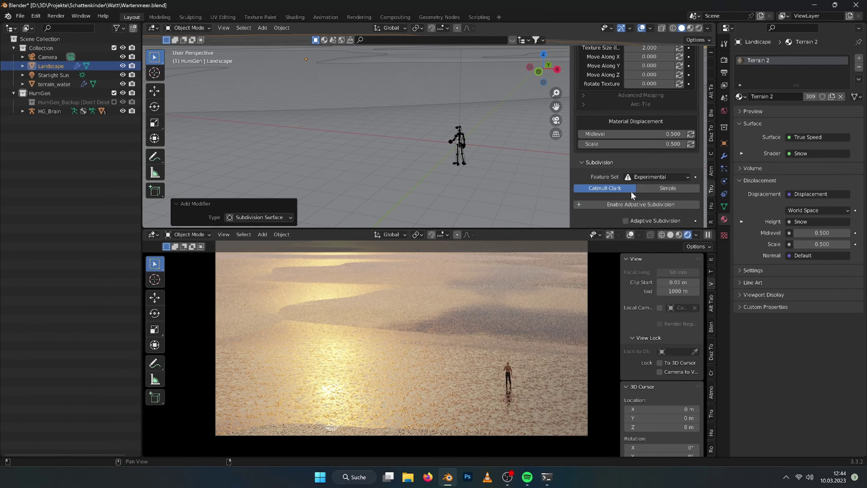
pyautogui.scroll(-3, 674, 187)
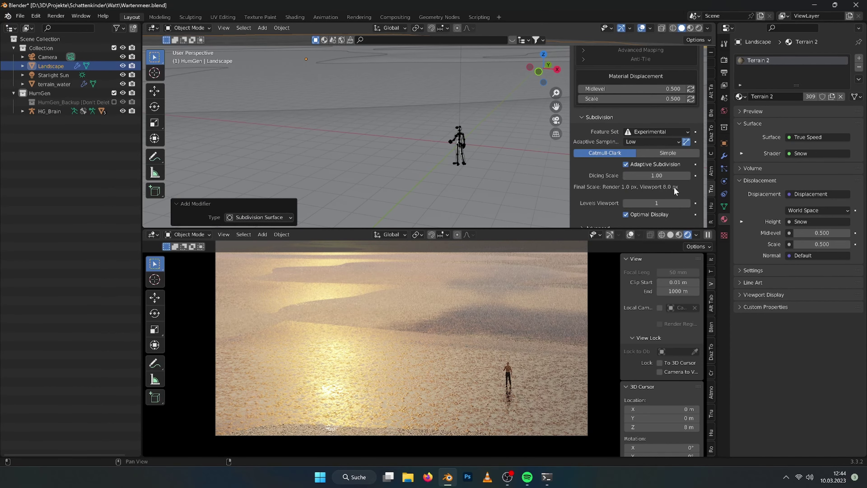
pyautogui.click(665, 176)
pyautogui.write('1')
pyautogui.press('Return')
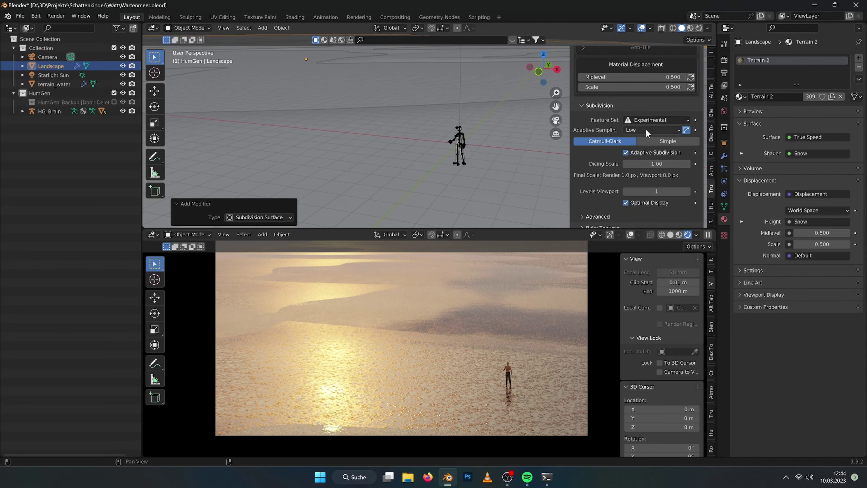
pyautogui.scroll(1, 592, 150)
pyautogui.scroll(10, 593, 149)
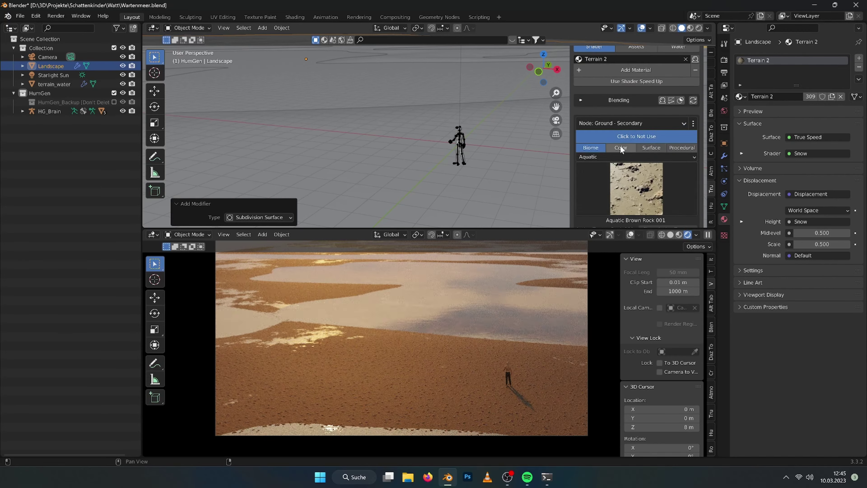
# Set the secondary ground surface to Wet > Grassland Grey Wet 063 at 2K resolution
pyautogui.click(607, 157)
pyautogui.click(644, 177)
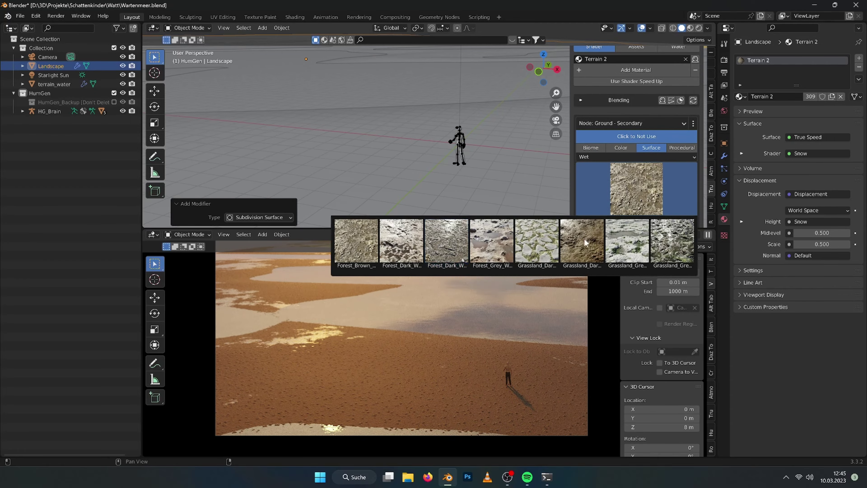
pyautogui.scroll(-3, 637, 186)
pyautogui.scroll(-1, 638, 186)
pyautogui.click(663, 175)
pyautogui.click(628, 207)
pyautogui.scroll(-3, 652, 185)
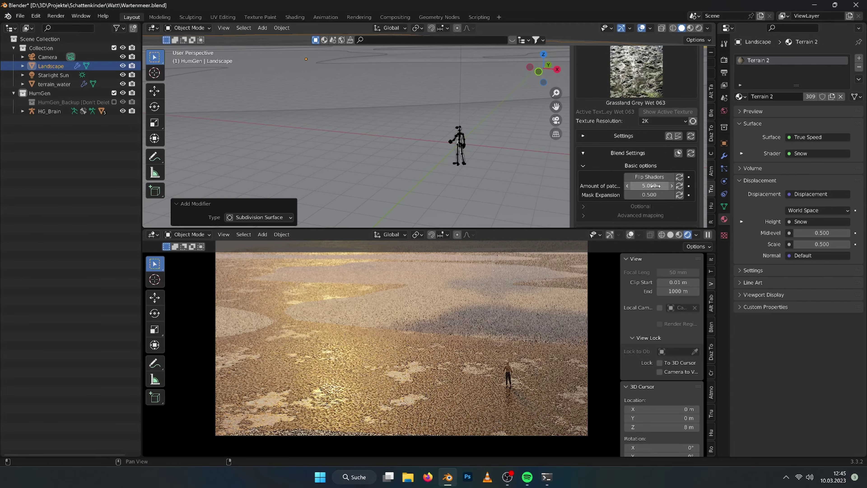
pyautogui.scroll(3, 653, 185)
# Set the Ground node's texture size to 5
pyautogui.click(693, 92)
pyautogui.click(710, 112)
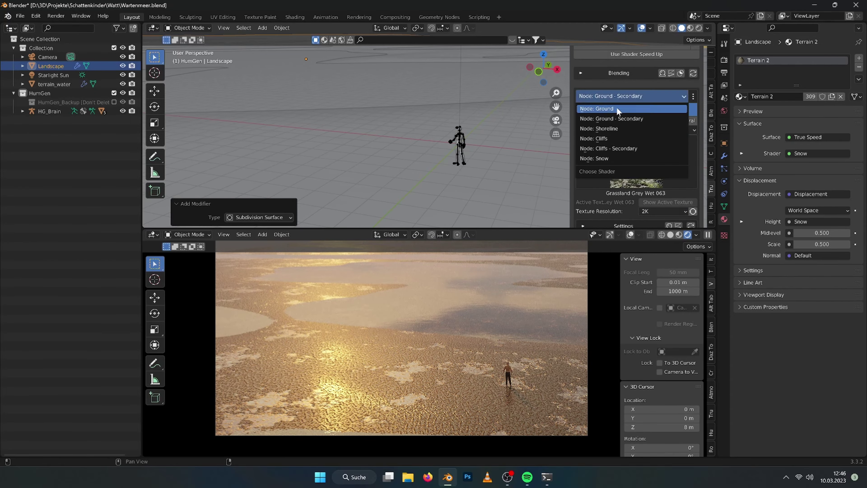
pyautogui.click(635, 92)
pyautogui.click(652, 194)
pyautogui.scroll(2, 625, 137)
pyautogui.click(623, 95)
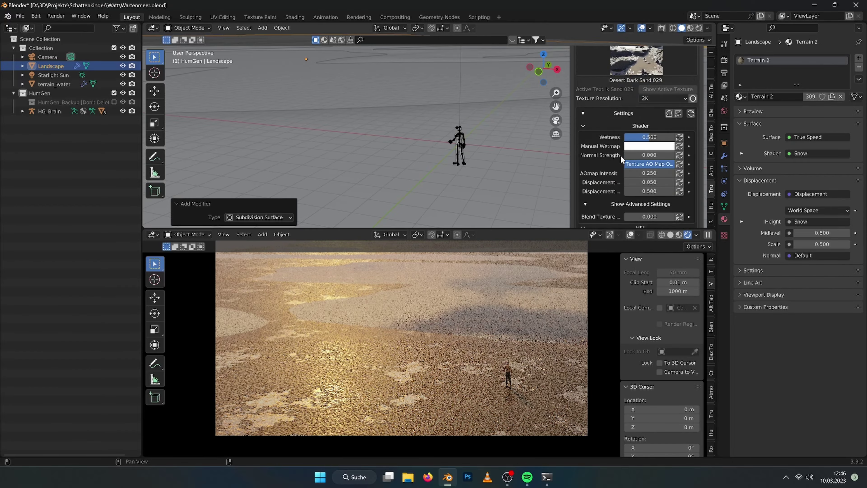
pyautogui.scroll(-5, 643, 162)
pyautogui.press('Return')
pyautogui.scroll(3, 638, 143)
# Back on the Ground - Secondary node, confirm its texture size and view the terrain from the top
pyautogui.click(635, 113)
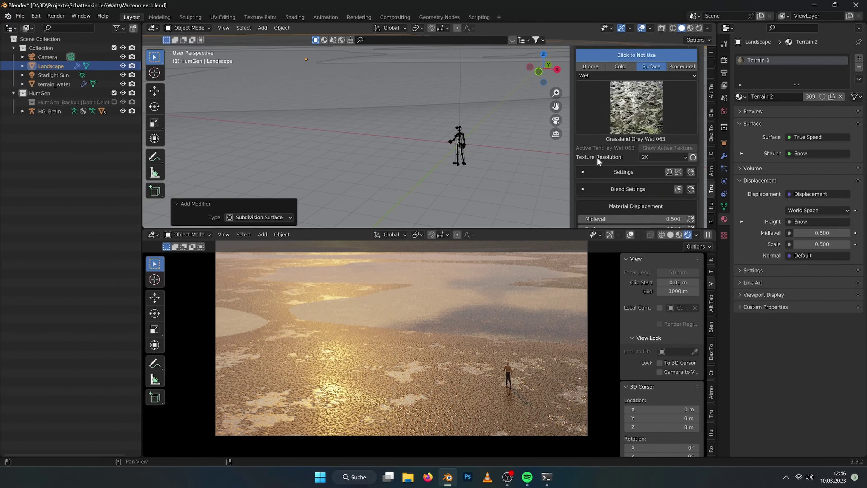
pyautogui.click(615, 79)
pyautogui.scroll(-2, 636, 201)
pyautogui.press('Return')
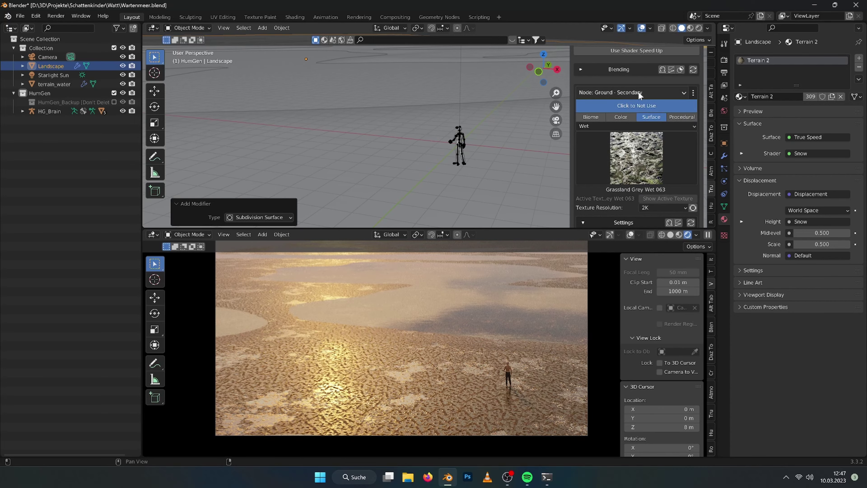
pyautogui.scroll(-5, 637, 171)
pyautogui.press('KP_7')
# Nudge the landscape slightly across the flat and orbit into perspective
pyautogui.scroll(-3, 404, 148)
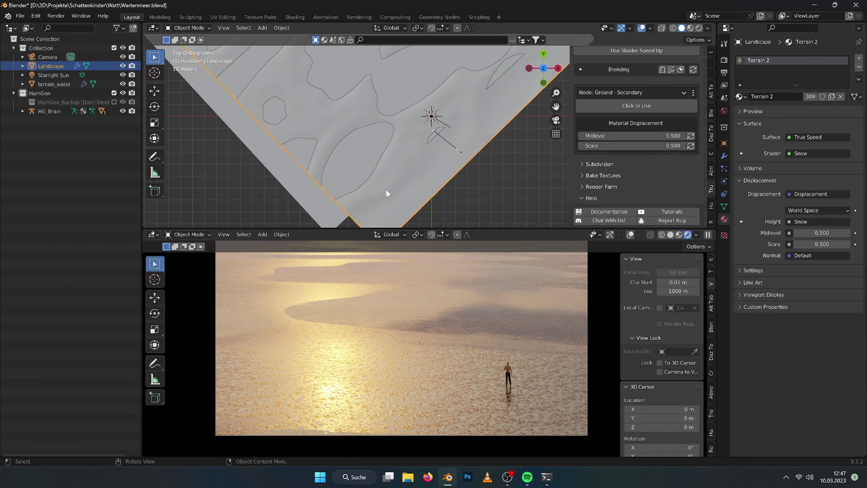
pyautogui.moveTo(385, 189); pyautogui.dragTo(382, 212)
pyautogui.moveTo(383, 211); pyautogui.dragTo(263, 65, button='middle')
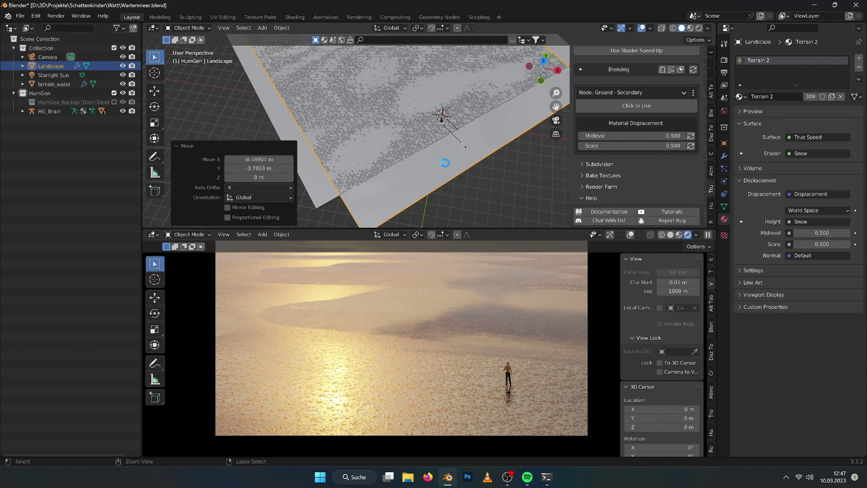
# Give the Ground node the Wet > Grassland Dark Wet 017 surface texture
pyautogui.click(615, 93)
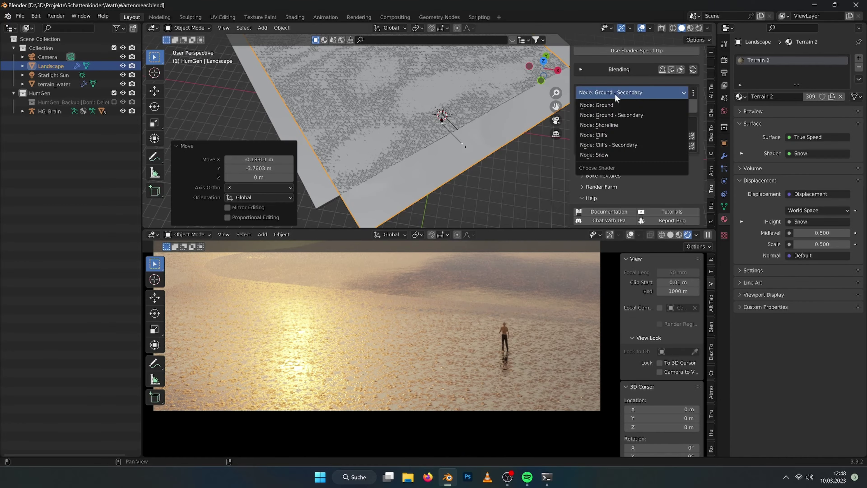
pyautogui.click(631, 149)
pyautogui.click(650, 103)
pyautogui.click(644, 134)
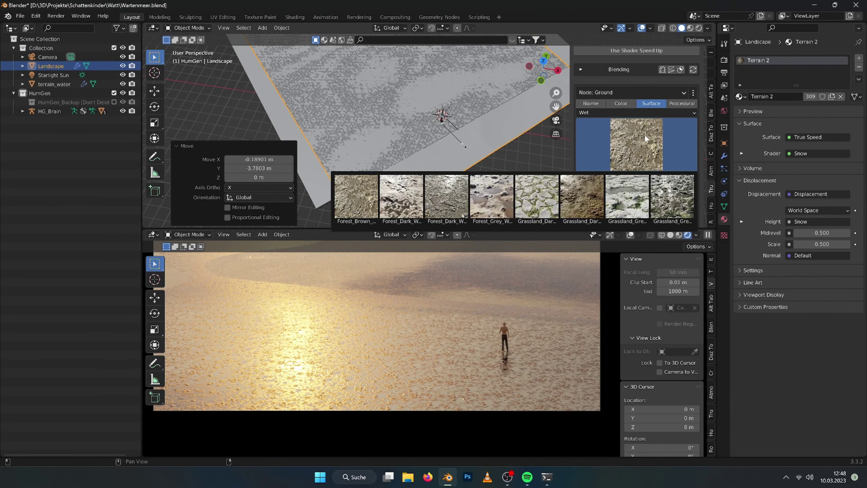
pyautogui.click(593, 187)
pyautogui.scroll(-5, 593, 187)
pyautogui.scroll(-5, 605, 187)
# Set the Ground texture size to 3 and displacement scale to 0.5, then save the file
pyautogui.click(605, 191)
pyautogui.write('0.300')
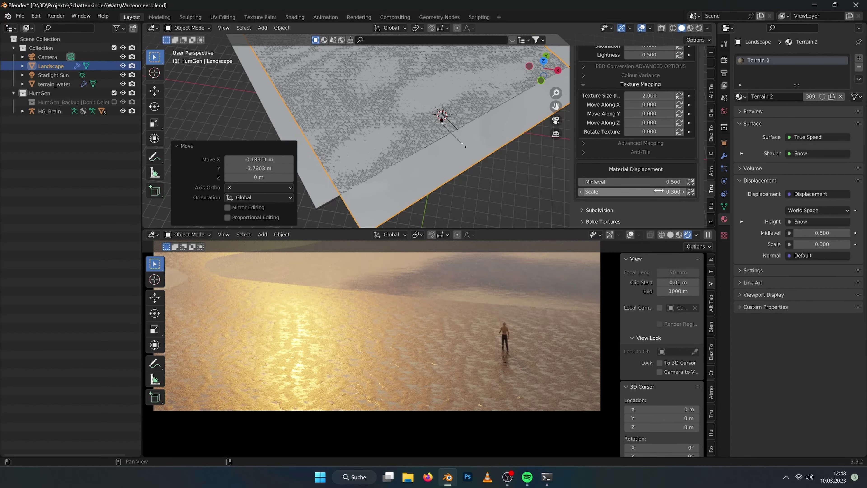
pyautogui.keyDown('ctrl'); pyautogui.scroll(1, 652, 96); pyautogui.keyUp('ctrl')
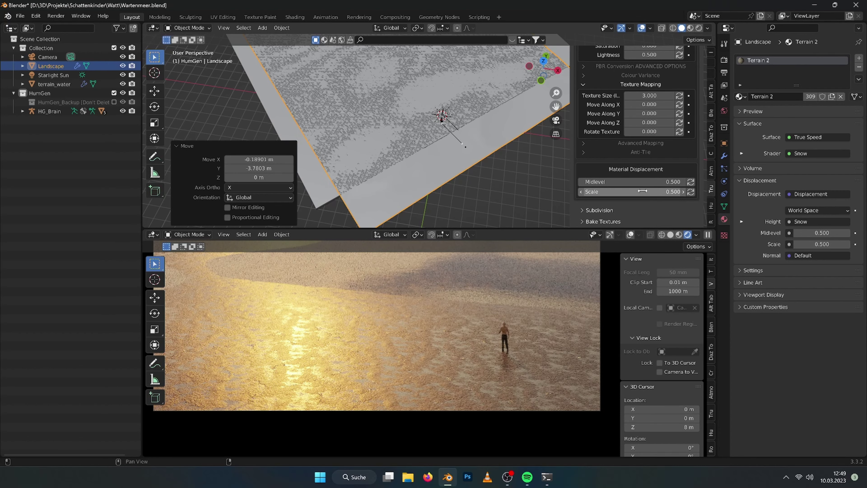
pyautogui.hotkey('ctrl', 's')
# Switch the landscape to Sculpt Mode and sculpt channels with the Clay Thumb brush
pyautogui.click(188, 28)
pyautogui.click(191, 37)
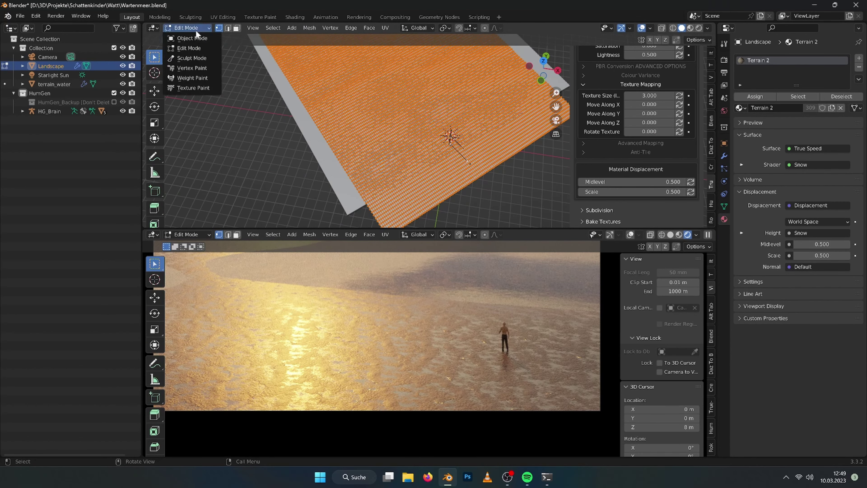
pyautogui.click(191, 29)
pyautogui.click(191, 56)
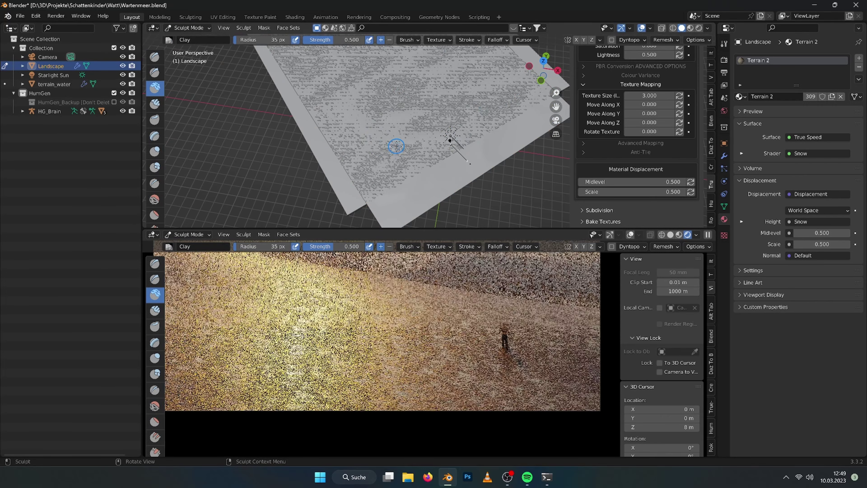
pyautogui.scroll(1, 475, 176)
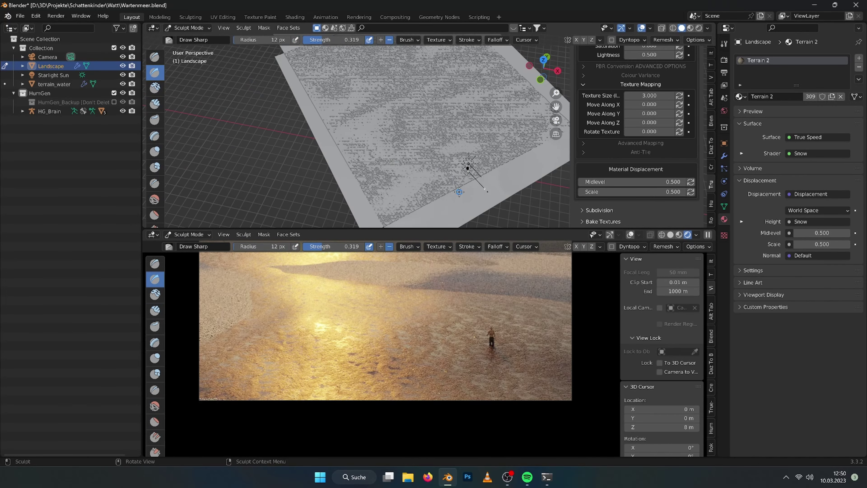
pyautogui.scroll(4, 467, 168)
pyautogui.click(154, 119)
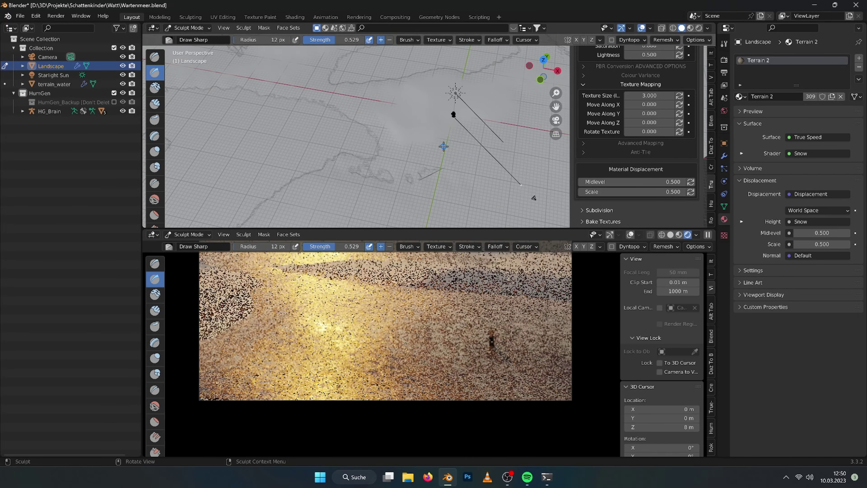
pyautogui.moveTo(426, 143); pyautogui.dragTo(426, 164, button='middle')
pyautogui.moveTo(531, 138); pyautogui.dragTo(531, 157, button='middle')
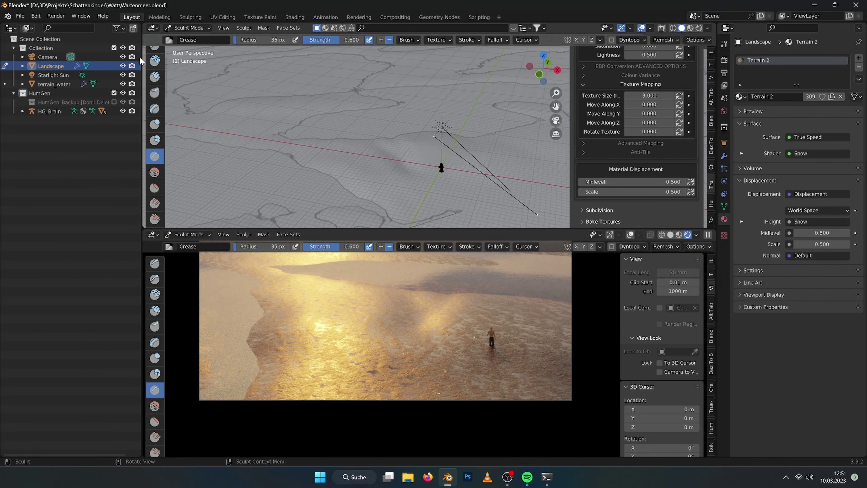
# In Object Mode, set the landscape's Z scale to 0.238 and Z location to -2.9743 m
pyautogui.hotkey('ctrl', 'Tab')
pyautogui.click(711, 55)
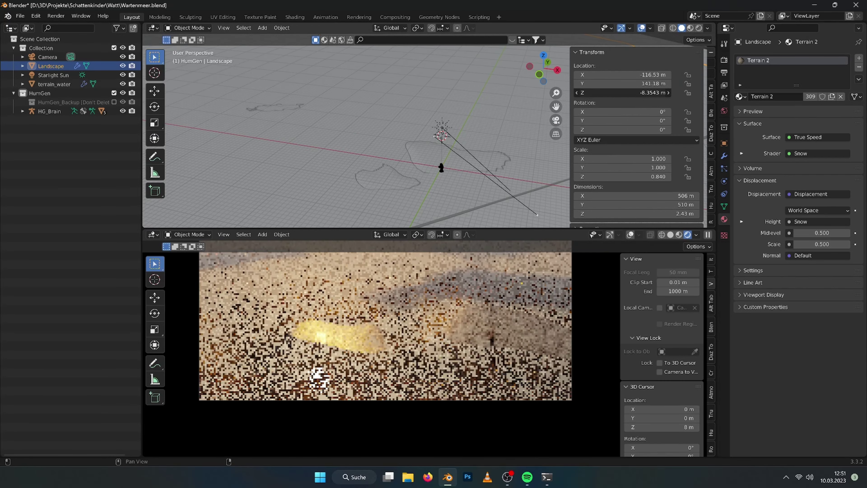
pyautogui.hotkey('ctrl', 'z')
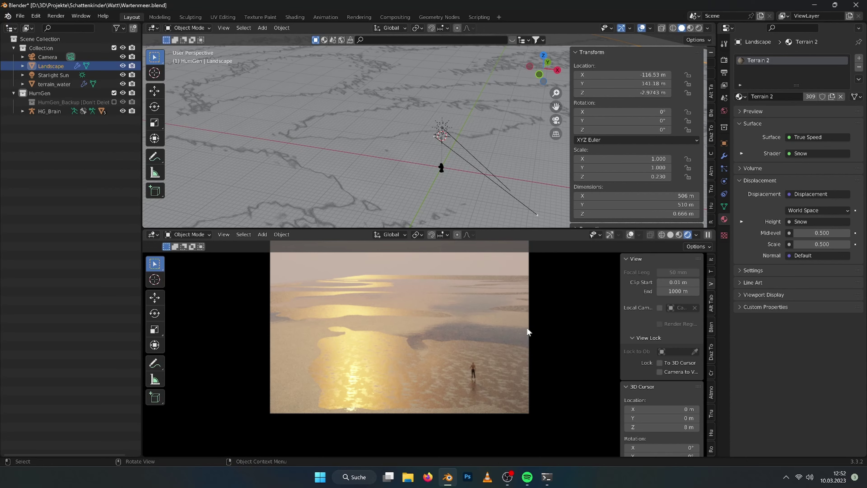
pyautogui.hotkey('ctrl', 'Tab')
pyautogui.click(188, 28)
# Select the whole landscape mesh in Edit Mode and subdivide it once
pyautogui.click(189, 48)
pyautogui.rightClick(290, 154)
pyautogui.click(300, 161)
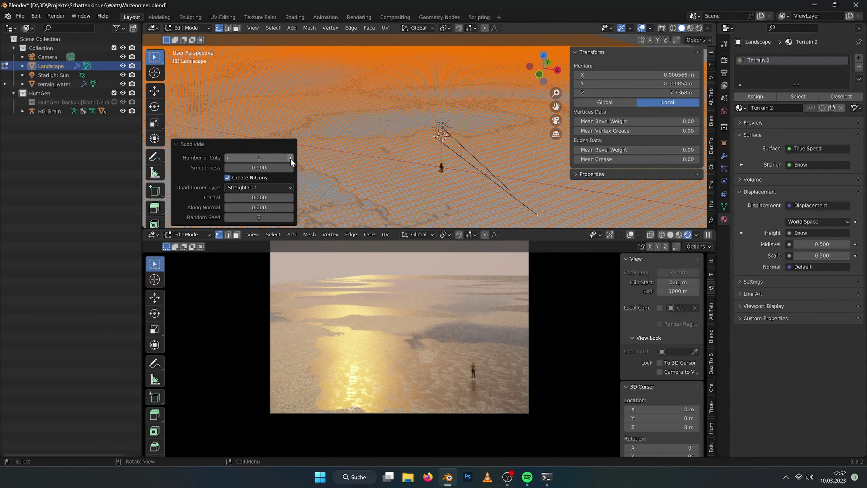
# Sculpt sharper ridges and channel edges along the shoreline, ending in Object Mode
pyautogui.click(188, 27)
pyautogui.click(191, 57)
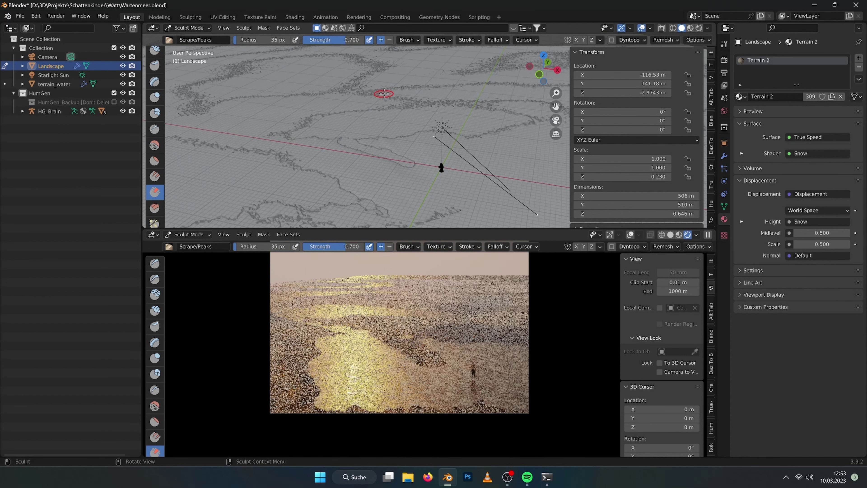
pyautogui.scroll(-2, 155, 118)
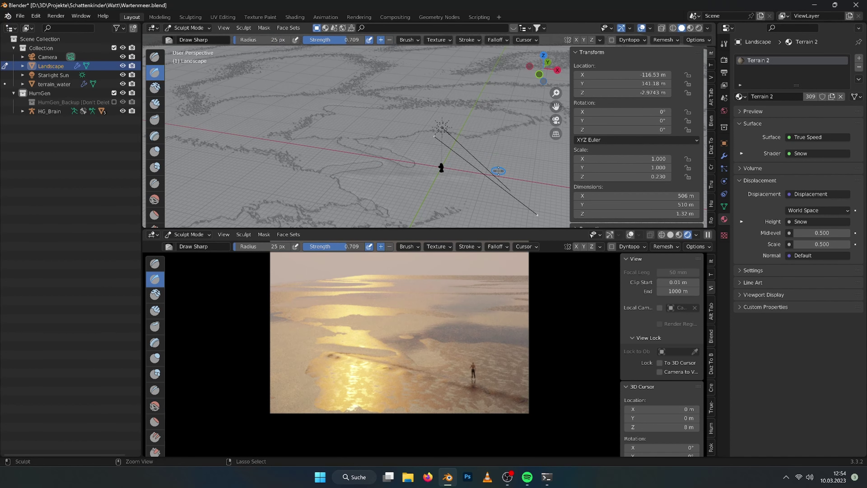
pyautogui.click(183, 29)
pyautogui.click(186, 38)
# Show the terrain shader settings and put the landscape in Sculpt Mode
pyautogui.click(711, 188)
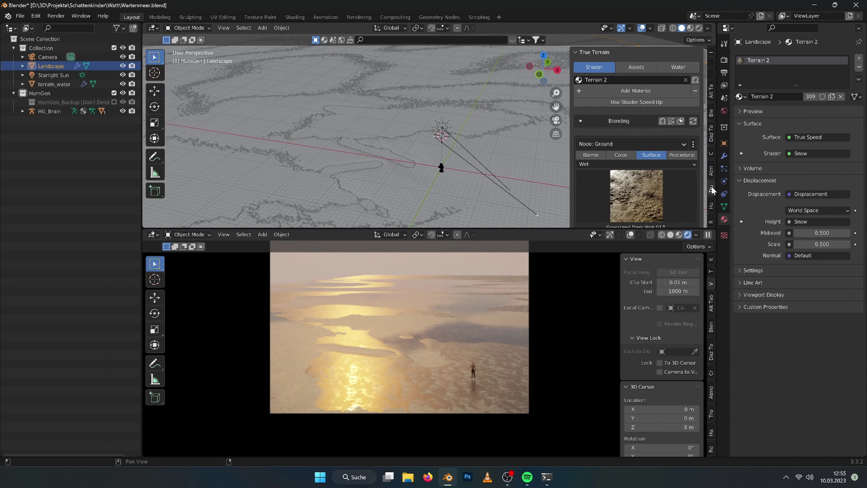
pyautogui.scroll(-10, 621, 190)
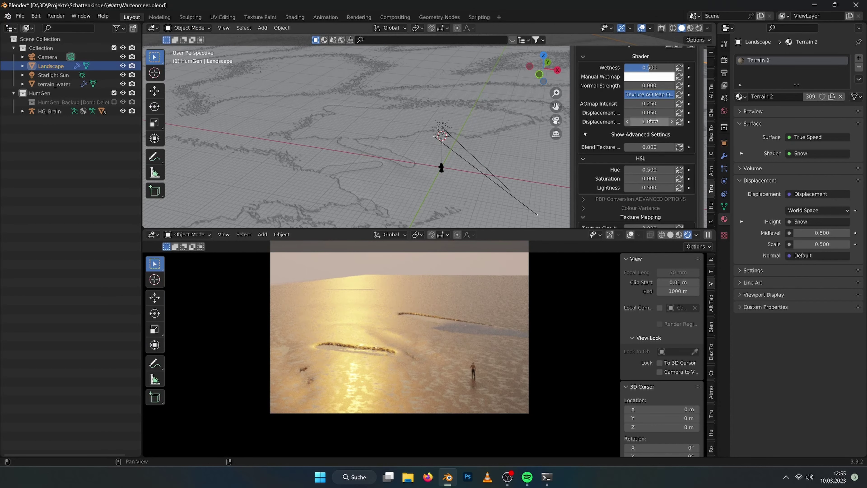
pyautogui.click(187, 28)
pyautogui.click(186, 55)
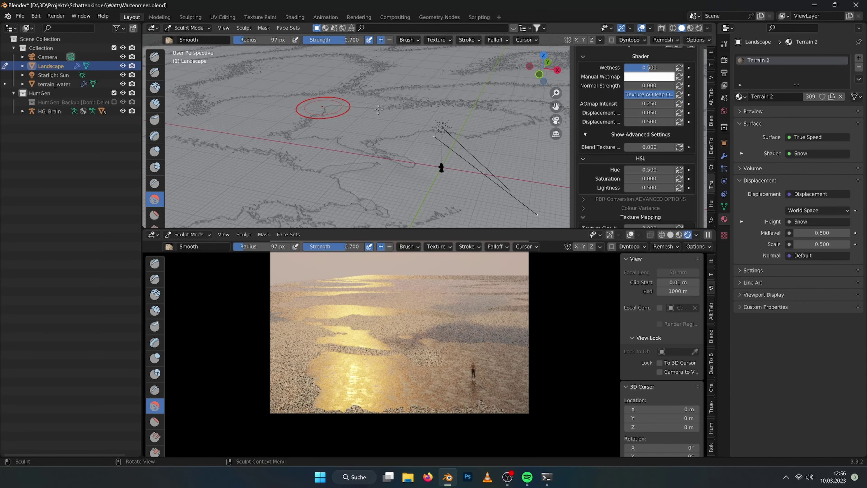
pyautogui.scroll(-10, 629, 143)
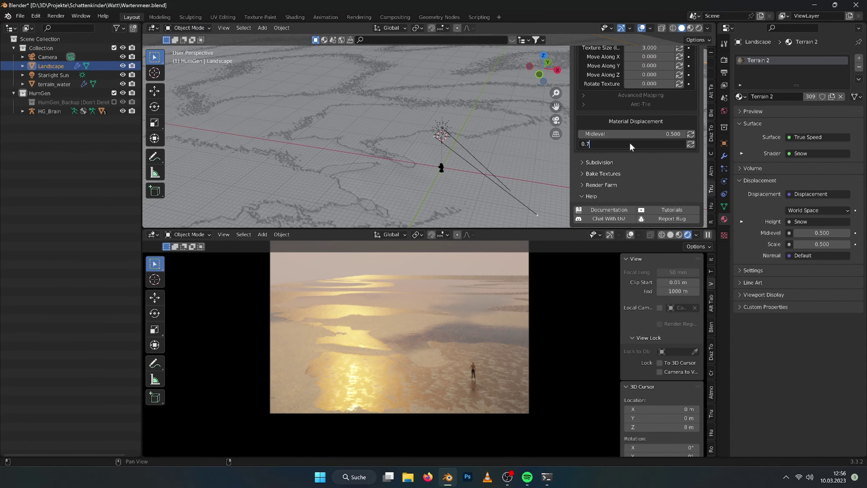
# Adjust the material displacement, trying scales 1 and 2 and a midlevel of 0.480
pyautogui.press('Return')
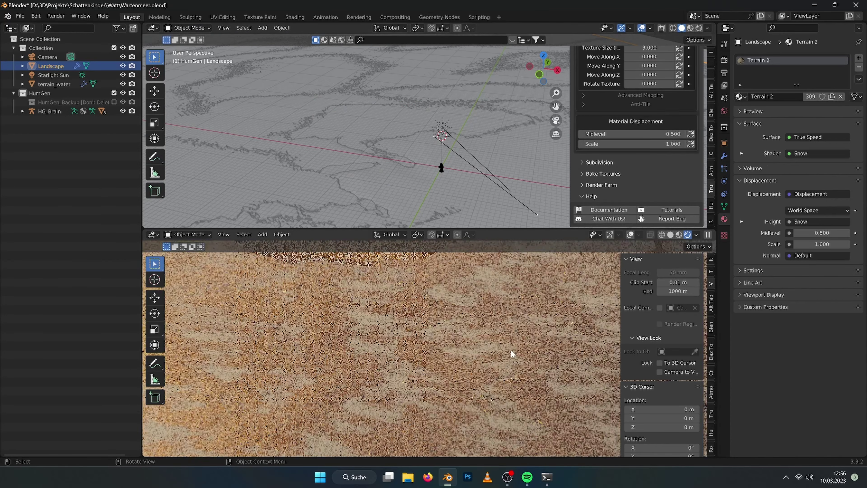
pyautogui.press('Return')
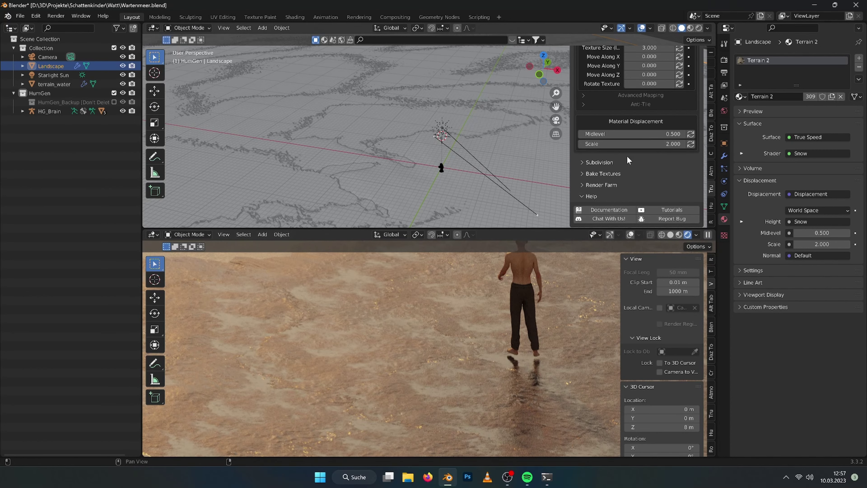
pyautogui.write('0.7')
pyautogui.press('Return')
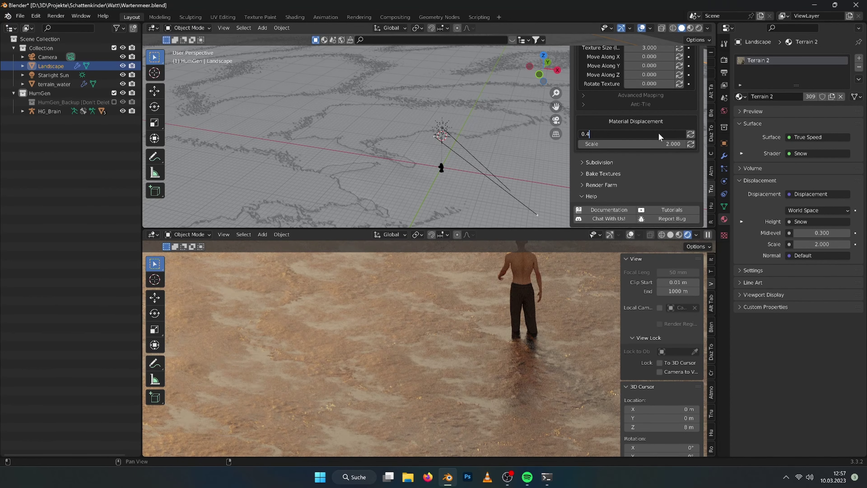
pyautogui.write('8')
pyautogui.press('Return')
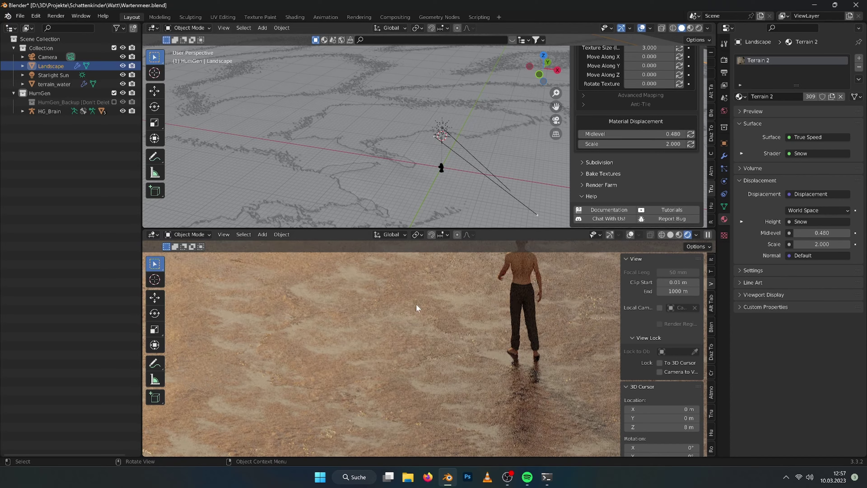
pyautogui.scroll(-3, 417, 307)
pyautogui.scroll(2, 515, 342)
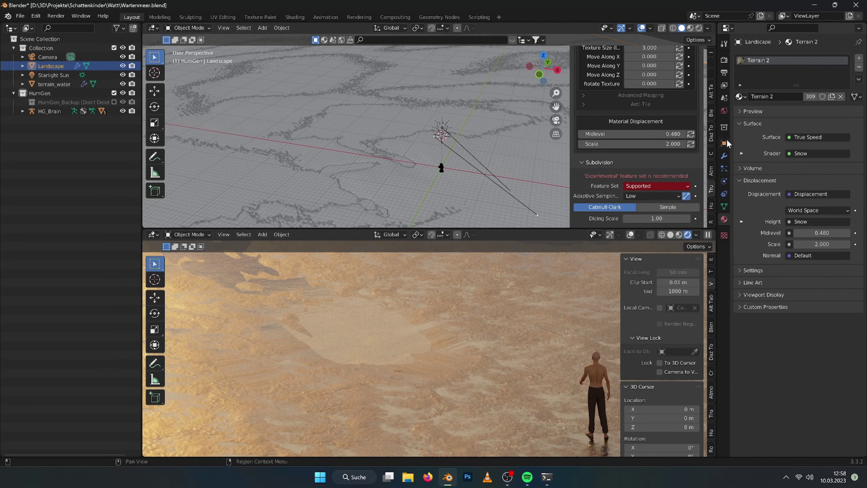
# Add a Remesh modifier to the landscape and edit its voxel size
pyautogui.click(724, 156)
pyautogui.click(798, 58)
pyautogui.click(686, 183)
pyautogui.click(817, 98)
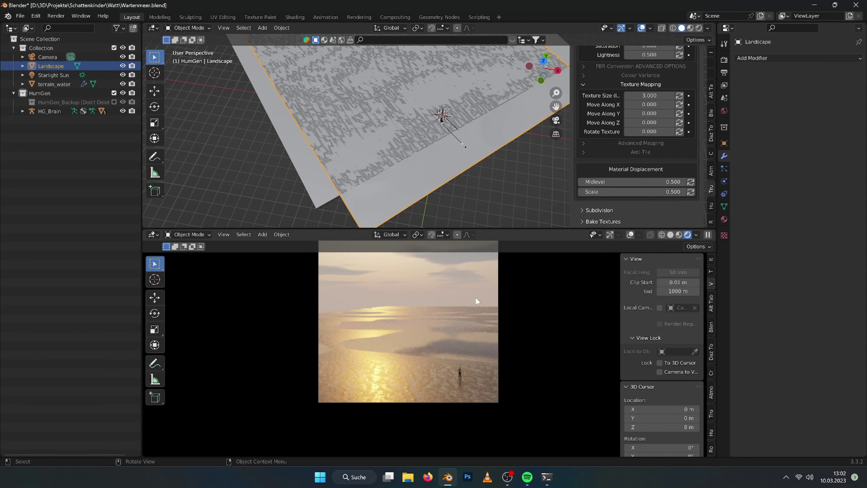
# Subdivide the whole landscape mesh with 2 cuts and return to Object Mode
pyautogui.click(188, 27)
pyautogui.click(191, 47)
pyautogui.rightClick(336, 158)
pyautogui.click(349, 164)
pyautogui.click(290, 158)
pyautogui.press('Tab')
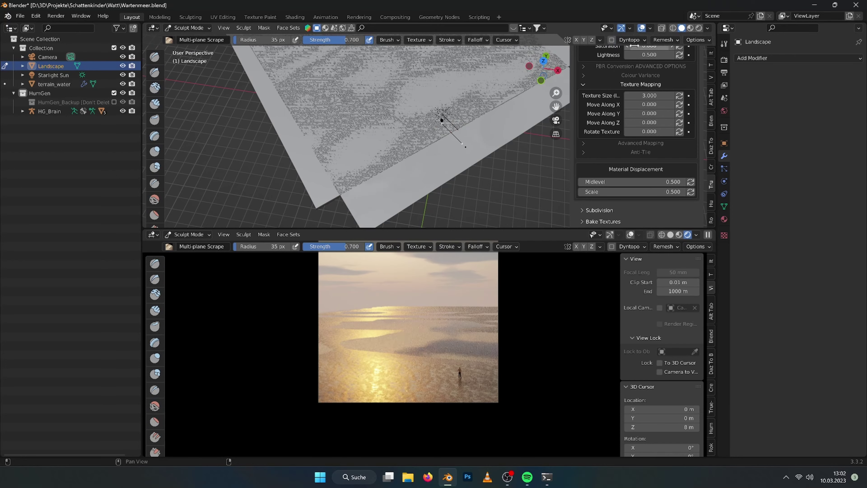
# From the top view, move the landscape to a new position
pyautogui.press('KP_7')
pyautogui.press('g')
pyautogui.click(431, 154)
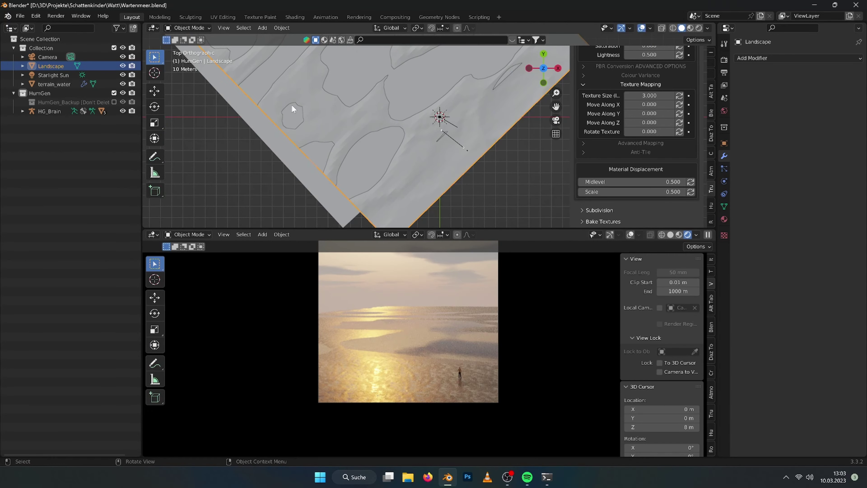
pyautogui.rightClick(429, 160)
# Sculpt ridges with the Draw Sharp brush at a 47 px radius, undoing a bad stroke
pyautogui.click(188, 27)
pyautogui.click(191, 56)
pyautogui.click(156, 73)
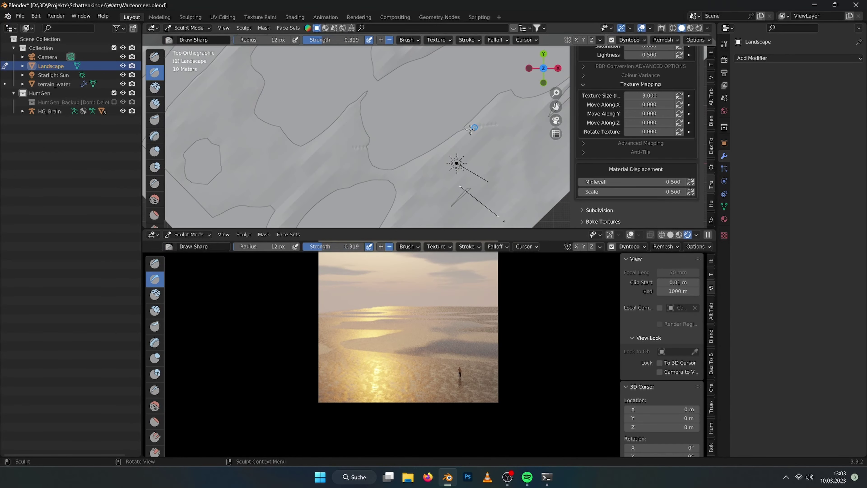
pyautogui.moveTo(512, 112)
pyautogui.mouseDown(button='middle')
pyautogui.moveTo(442, 158)
pyautogui.moveTo(507, 161)
pyautogui.mouseUp(button='middle')
pyautogui.press('f')
pyautogui.click(543, 174)
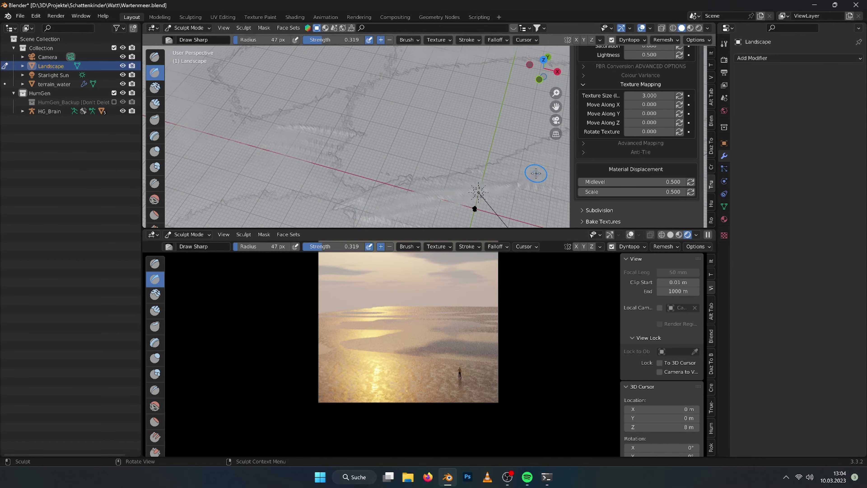
pyautogui.hotkey('ctrl', 'z')
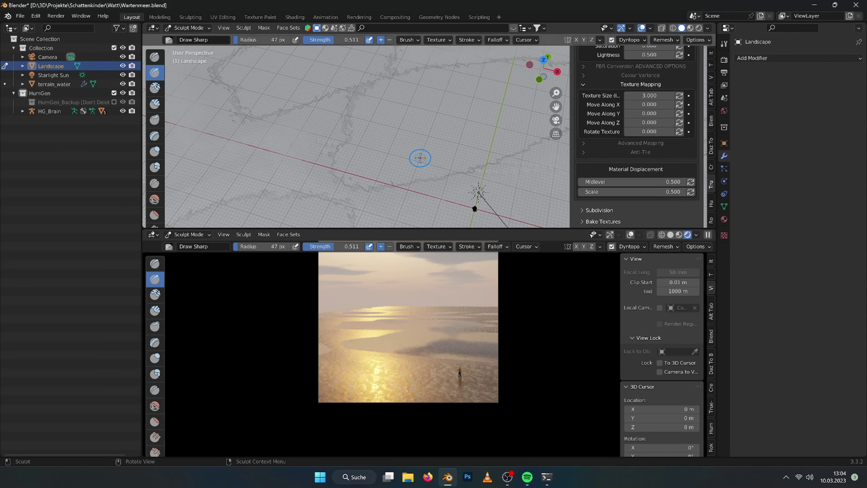
# Turn off dynamic topology, weaken the brush, and set the feature set to Experimental
pyautogui.click(611, 40)
pyautogui.hotkey('ctrl', 'z')
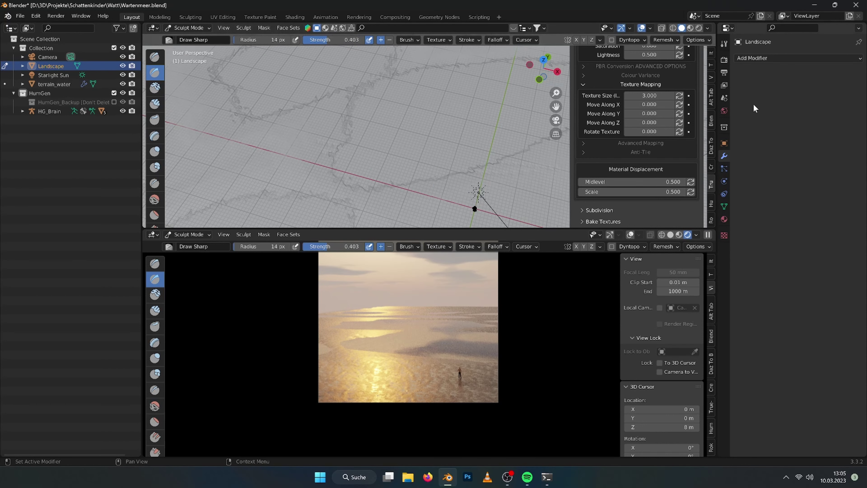
pyautogui.click(657, 177)
pyautogui.click(656, 200)
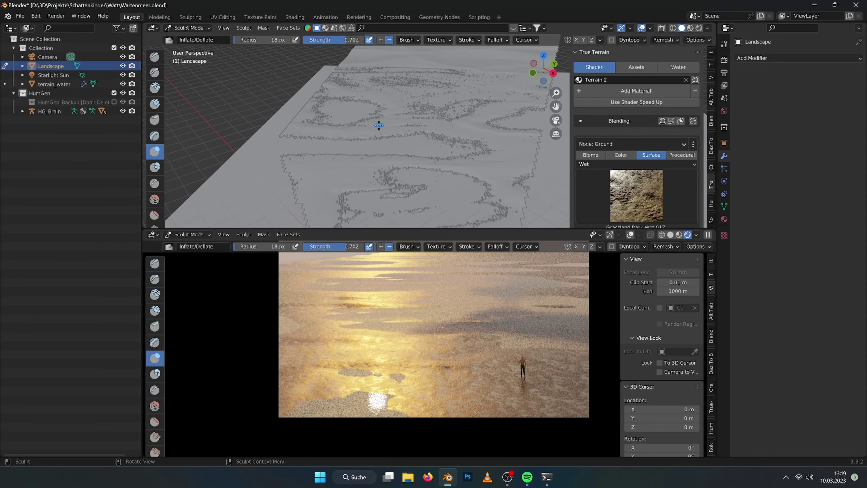
# Smooth rough terrain patches with Shift-held strokes, then select terrain_water in the Outliner
pyautogui.moveTo(432, 160); pyautogui.dragTo(334, 164)
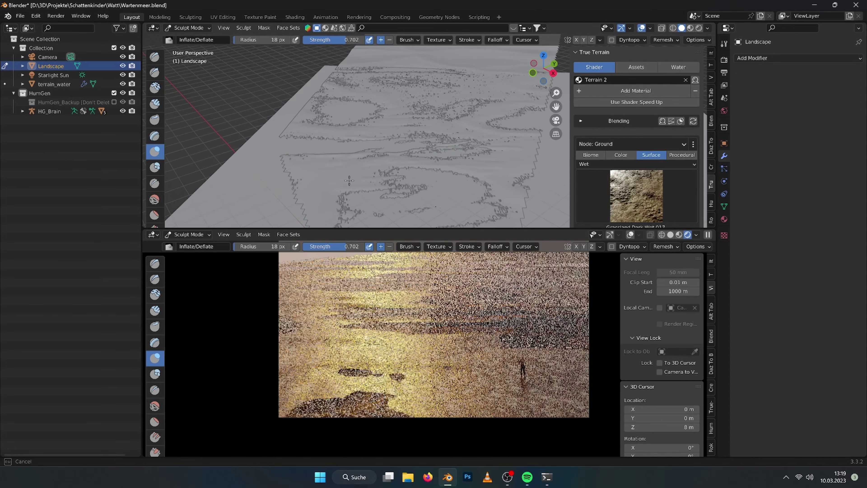
pyautogui.moveTo(457, 150); pyautogui.dragTo(328, 177, button='middle')
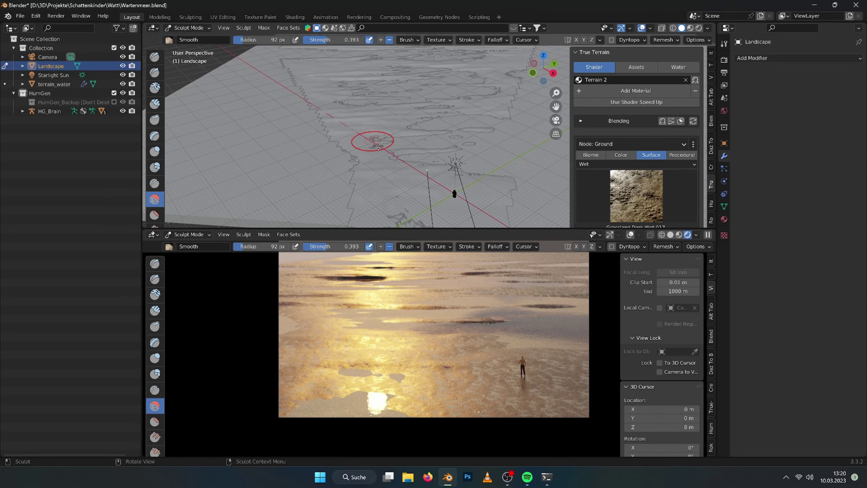
pyautogui.keyDown('shift'); pyautogui.moveTo(372, 139); pyautogui.dragTo(352, 132); pyautogui.keyUp('shift')
pyautogui.keyDown('shift'); pyautogui.moveTo(420, 90); pyautogui.dragTo(364, 78); pyautogui.keyUp('shift')
pyautogui.keyDown('shift'); pyautogui.moveTo(364, 78); pyautogui.dragTo(367, 87, button='middle'); pyautogui.keyUp('shift')
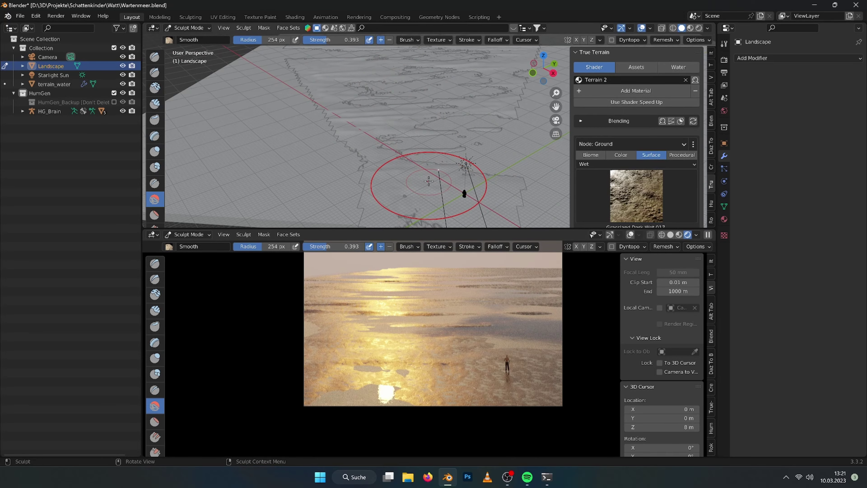
pyautogui.click(349, 196)
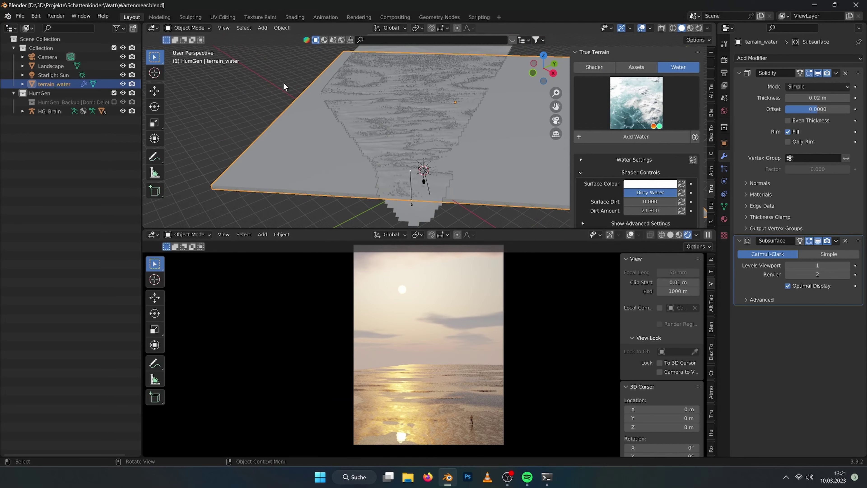
# Add a cube, position it over the terrain and flatten it along Z
pyautogui.hotkey('shift', 'a')
pyautogui.click(464, 160)
pyautogui.moveTo(415, 156); pyautogui.dragTo(444, 138, button='middle')
pyautogui.moveTo(444, 138); pyautogui.dragTo(529, 143)
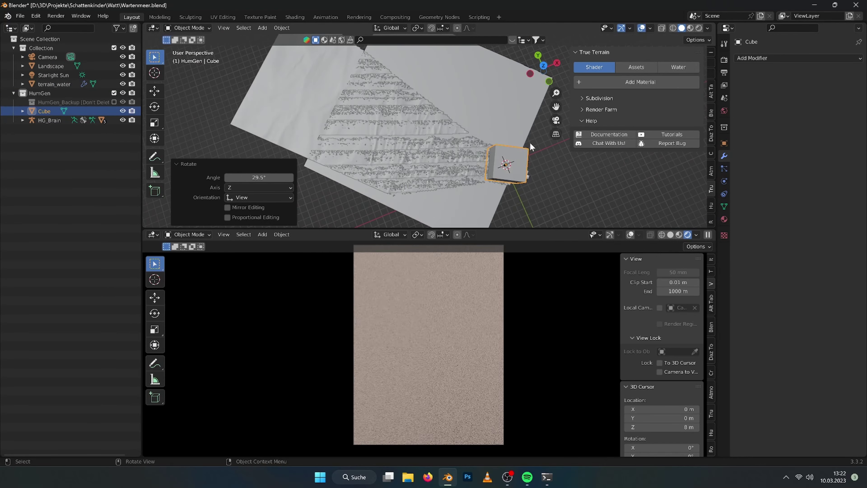
pyautogui.moveTo(530, 143)
pyautogui.mouseDown(button='middle')
pyautogui.moveTo(496, 178)
pyautogui.moveTo(488, 161)
pyautogui.moveTo(454, 171)
pyautogui.mouseUp(button='middle')
pyautogui.doubleClick(622, 112)
pyautogui.press('Return')
pyautogui.press('s')
pyautogui.press('z')
pyautogui.click(480, 133)
# Set the cube's viewport Display As to Wire
pyautogui.click(724, 144)
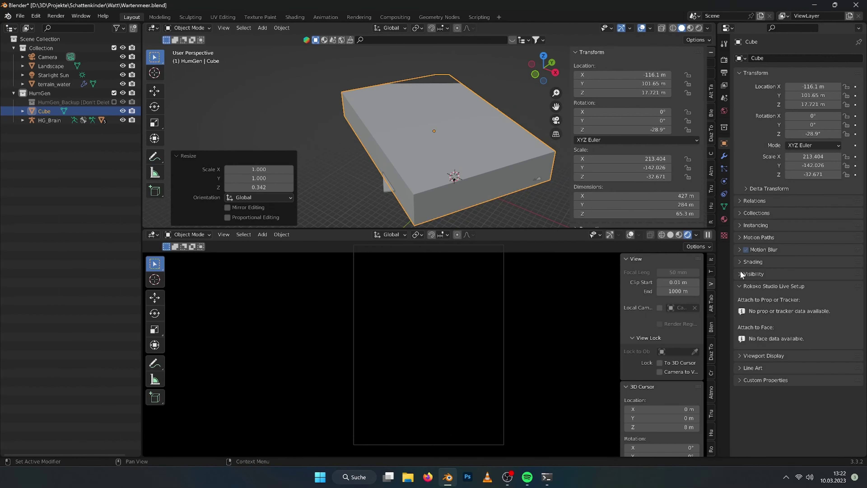
pyautogui.click(818, 411)
pyautogui.click(795, 391)
# Rotate the box around Z and move it to enclose the terrain
pyautogui.press('r')
pyautogui.press('z')
pyautogui.click(501, 131)
pyautogui.moveTo(502, 131); pyautogui.dragTo(471, 150, button='middle')
pyautogui.press('g')
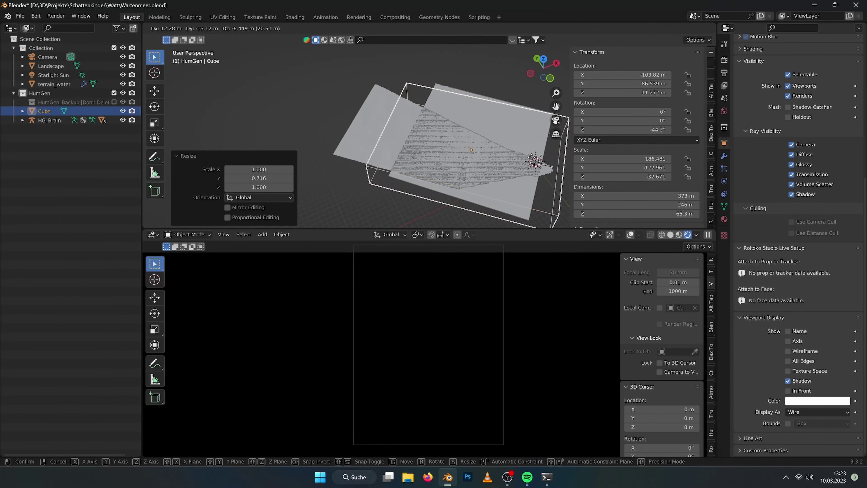
pyautogui.click(471, 150)
# Split the top viewport into a widened Shader Editor framing the cube's material nodes
pyautogui.moveTo(142, 23); pyautogui.dragTo(294, 28)
pyautogui.click(153, 28)
pyautogui.click(200, 101)
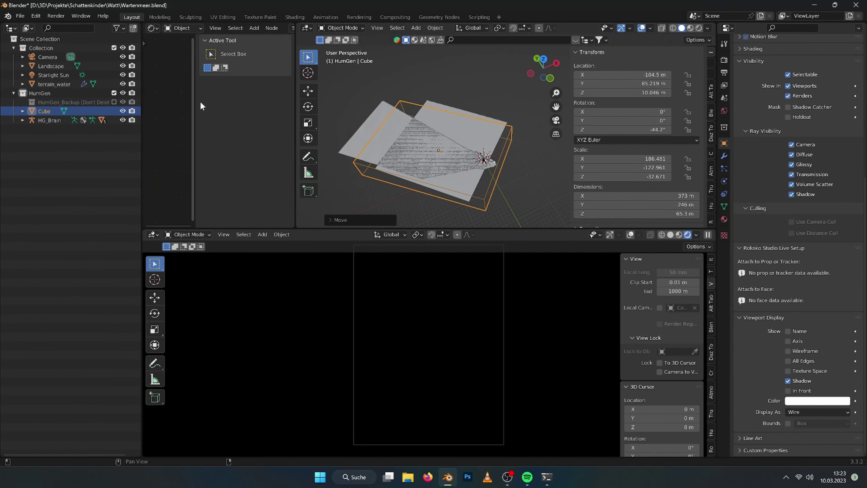
pyautogui.moveTo(294, 68); pyautogui.dragTo(393, 51)
pyautogui.press('Home')
# Connect Principled Volume to the output's Volume input and set density to 0.030
pyautogui.moveTo(394, 137); pyautogui.dragTo(315, 137)
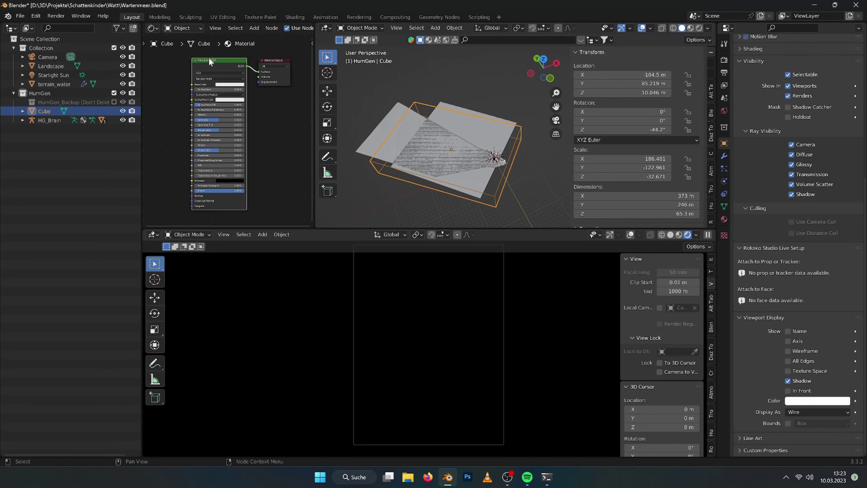
pyautogui.moveTo(235, 82)
pyautogui.mouseDown()
pyautogui.moveTo(259, 77)
pyautogui.moveTo(191, 83)
pyautogui.mouseUp()
pyautogui.scroll(2, 211, 82)
pyautogui.write('.05')
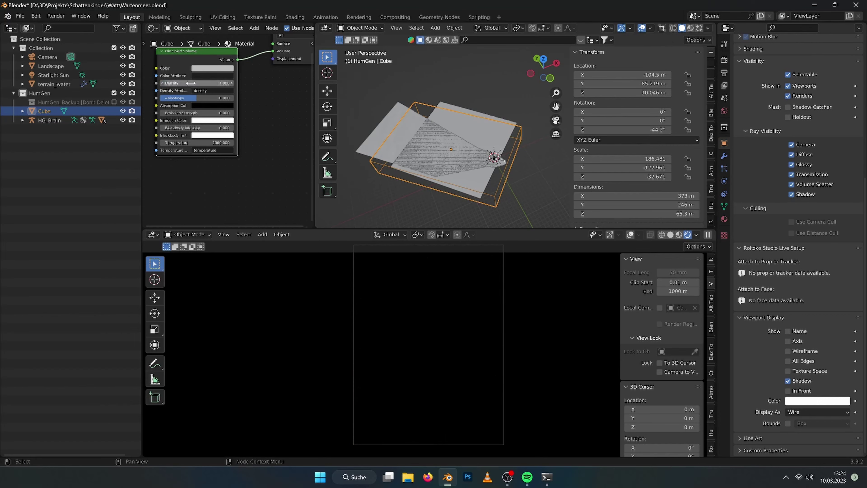
pyautogui.press('Return')
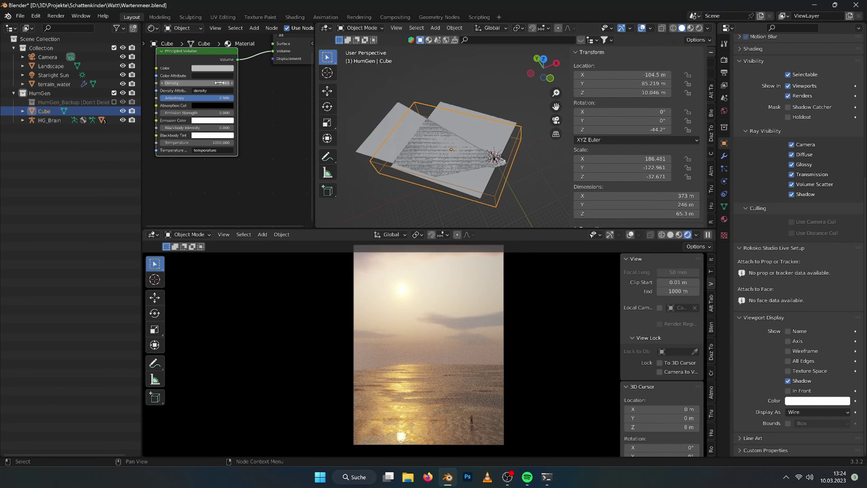
pyautogui.moveTo(220, 83); pyautogui.dragTo(215, 83)
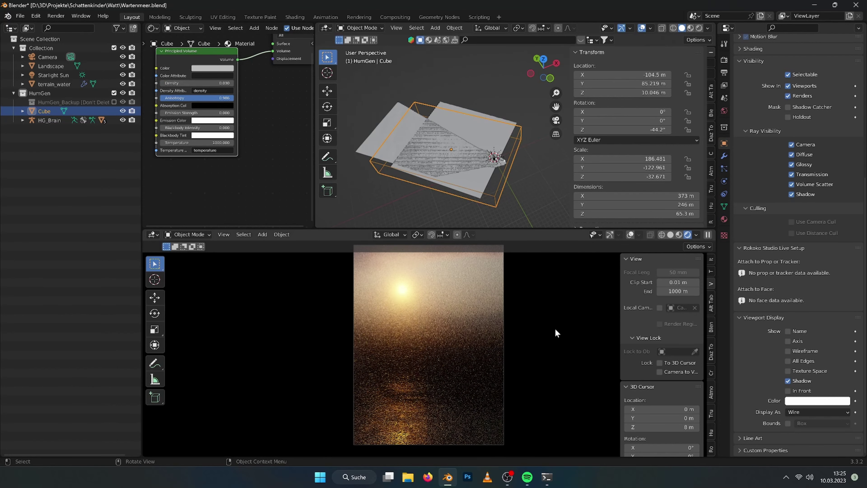
# Set the volume anisotropy to 0.960 and check the hazy render preview
pyautogui.write('96')
pyautogui.press('Return')
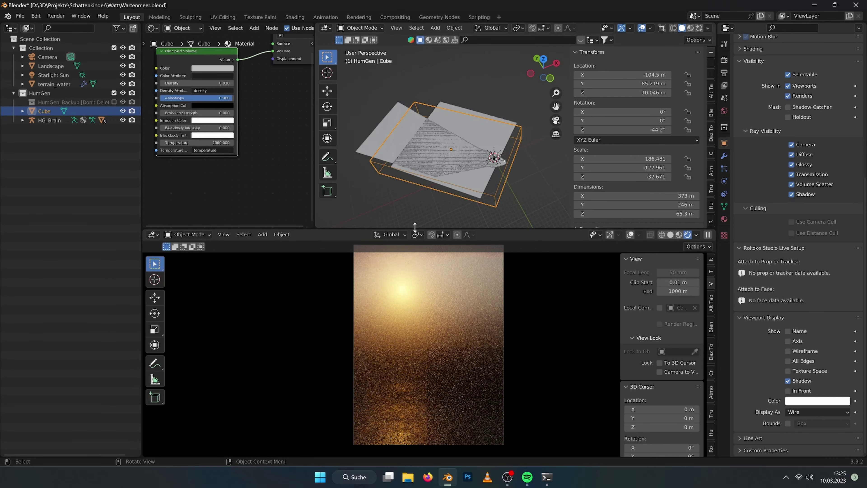
pyautogui.moveTo(444, 229); pyautogui.dragTo(443, 189)
pyautogui.scroll(3, 457, 388)
pyautogui.scroll(-1, 574, 353)
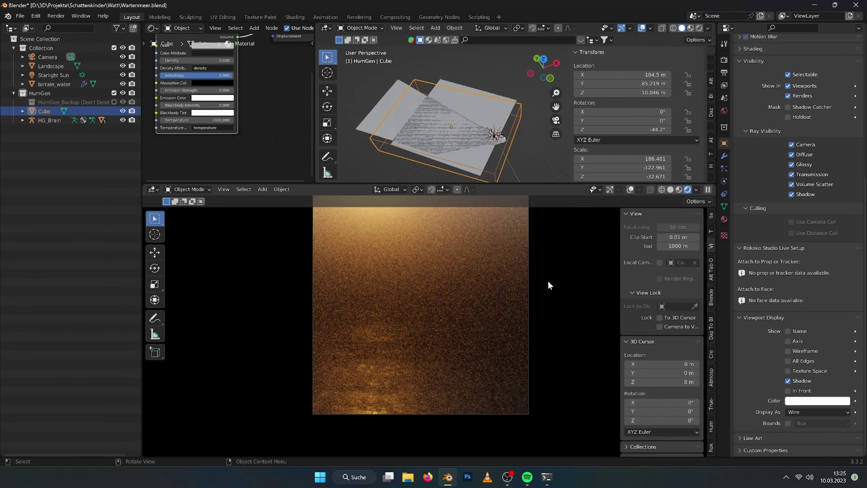
pyautogui.scroll(-2, 548, 281)
pyautogui.moveTo(520, 183); pyautogui.dragTo(521, 222)
pyautogui.click(711, 166)
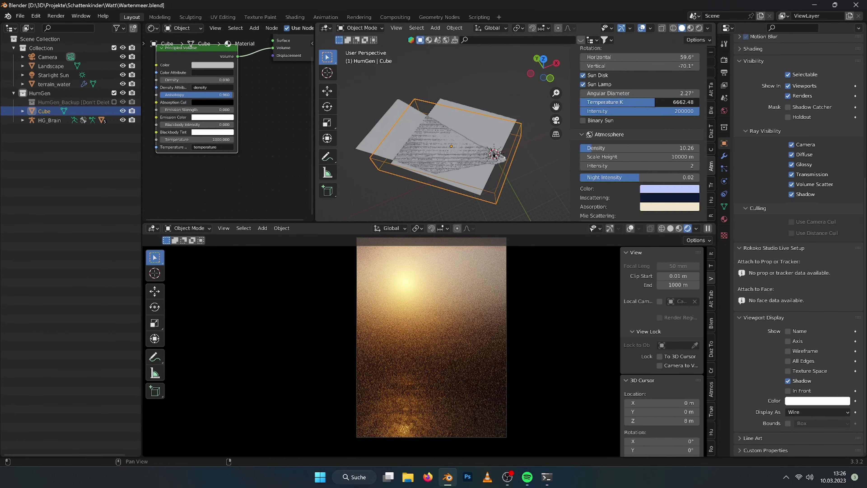
# Adjust the sun's colour temperature and make the atmosphere absorption pale white-blue
pyautogui.moveTo(629, 101); pyautogui.dragTo(648, 102)
pyautogui.scroll(-4, 630, 127)
pyautogui.click(669, 152)
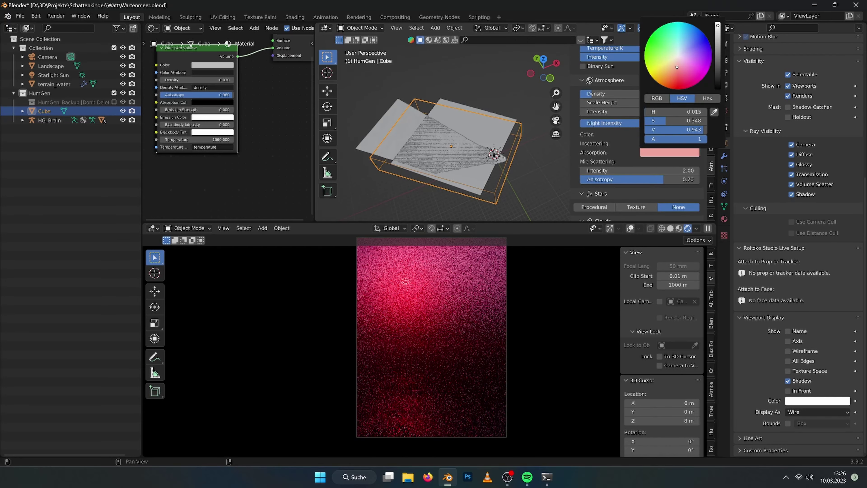
pyautogui.moveTo(675, 59); pyautogui.dragTo(676, 58)
pyautogui.click(657, 154)
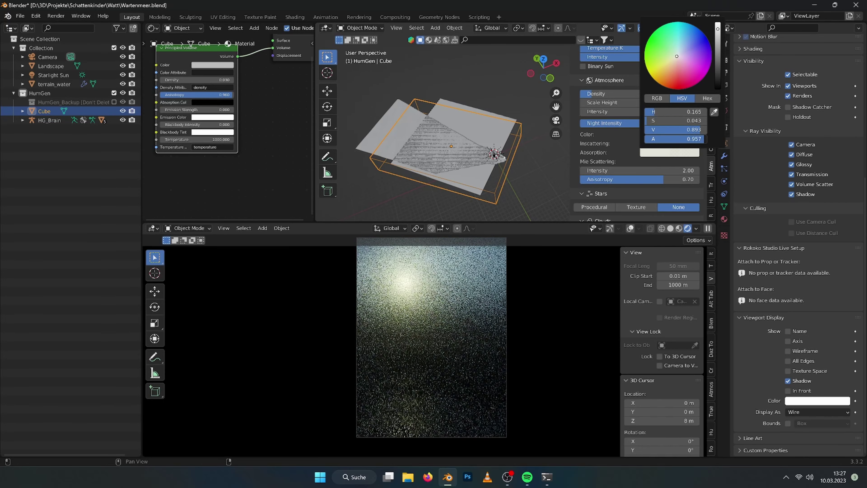
# Lower the volume density to about 0.020 and tweak atmosphere and cloud inscattering colours
pyautogui.moveTo(219, 82); pyautogui.dragTo(220, 79)
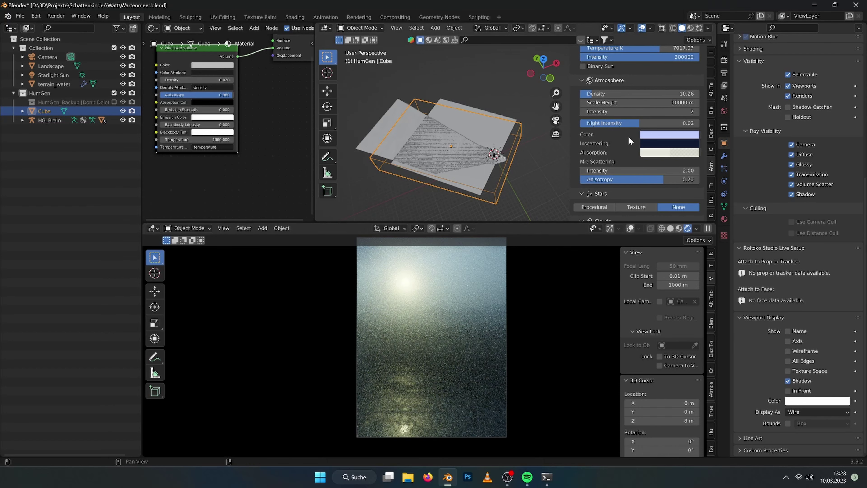
pyautogui.scroll(1, 629, 140)
pyautogui.scroll(-2, 639, 165)
pyautogui.click(664, 116)
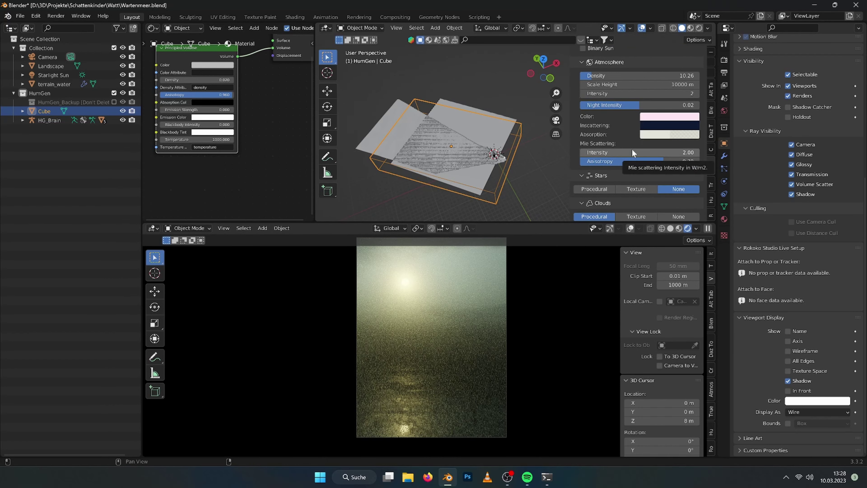
pyautogui.scroll(-5, 632, 149)
pyautogui.scroll(-5, 632, 148)
pyautogui.click(669, 164)
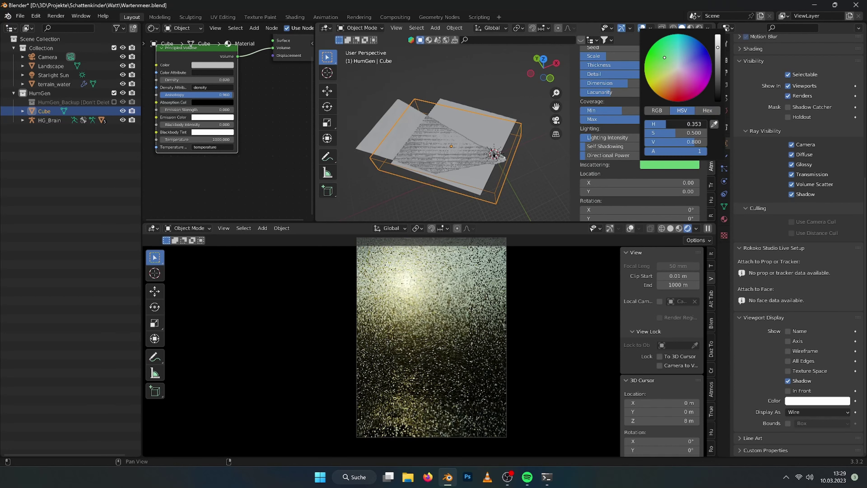
# Set the fog distance scalar to 1.00 and fog falloff to 1.04
pyautogui.scroll(-3, 603, 168)
pyautogui.scroll(-2, 618, 181)
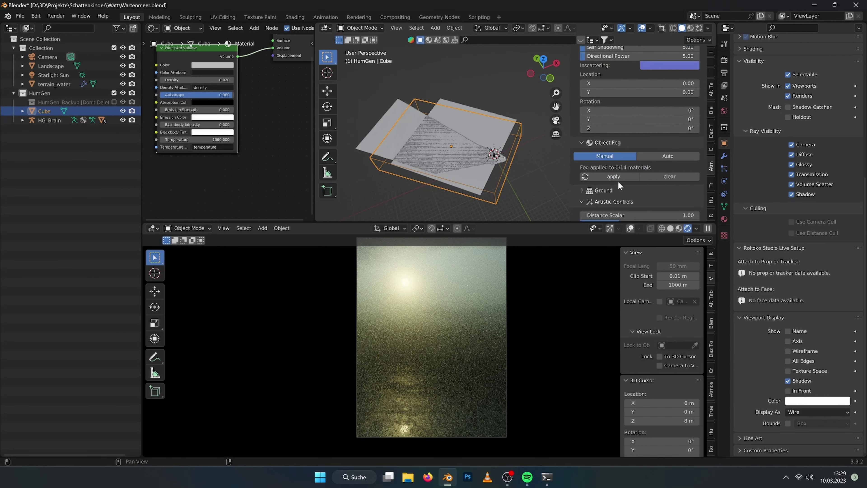
pyautogui.scroll(-2, 618, 181)
pyautogui.doubleClick(618, 184)
pyautogui.write('1')
pyautogui.press('Return')
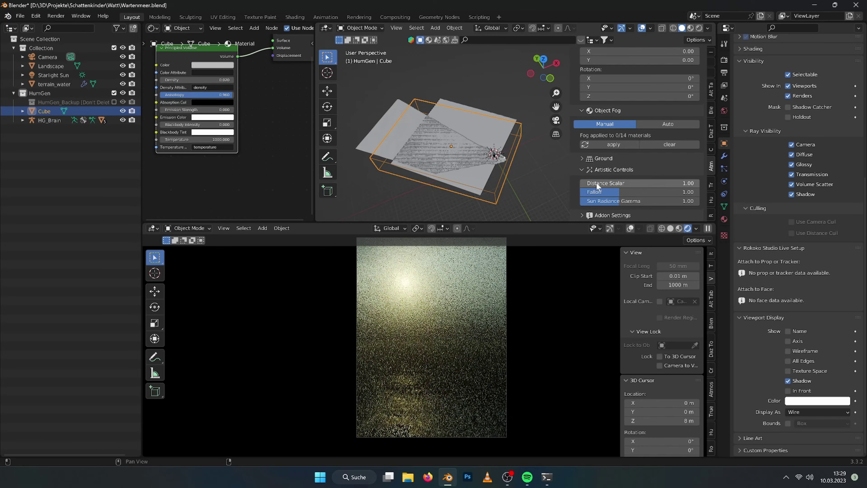
pyautogui.moveTo(601, 192); pyautogui.dragTo(602, 200)
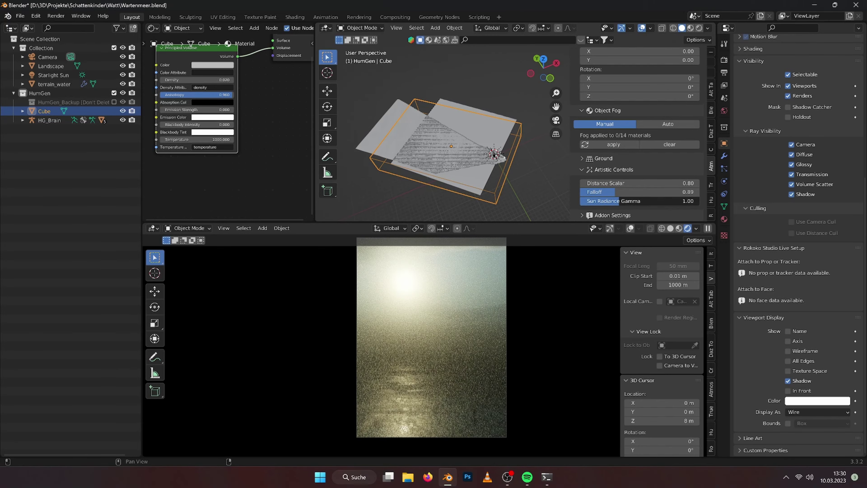
pyautogui.doubleClick(601, 201)
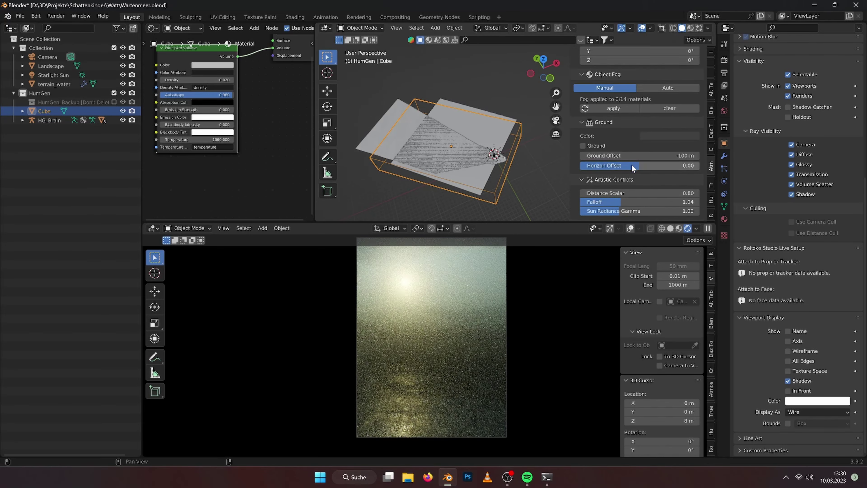
pyautogui.moveTo(631, 164); pyautogui.dragTo(635, 163)
# Enable the sun lamp and save the blend file
pyautogui.scroll(5, 652, 128)
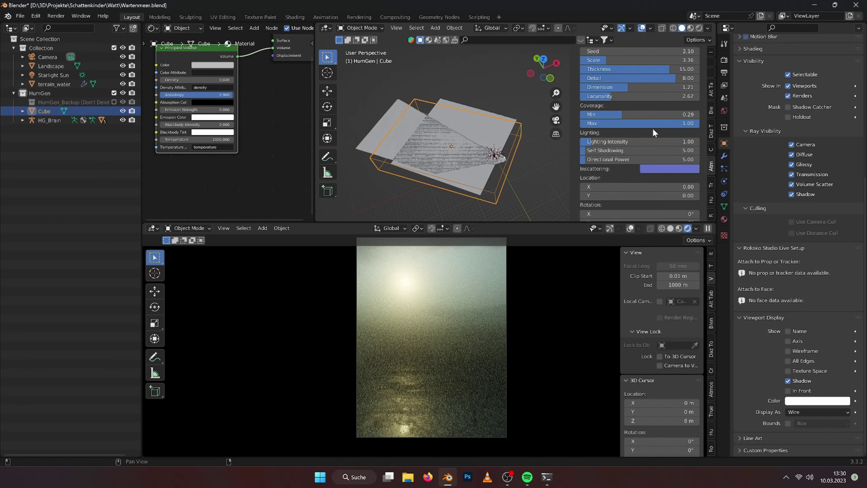
pyautogui.scroll(5, 652, 128)
pyautogui.scroll(3, 652, 128)
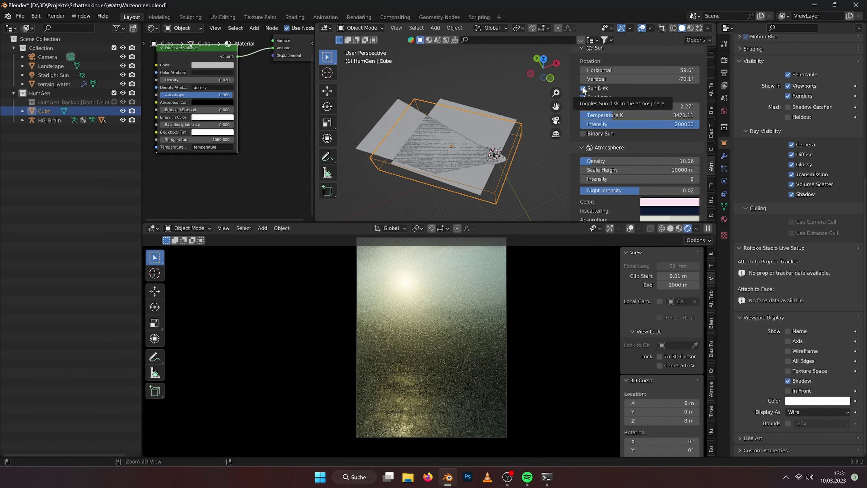
pyautogui.click(583, 97)
pyautogui.hotkey('ctrl', 's')
# Give the Starlight Sun light a pale yellow colour
pyautogui.click(494, 155)
pyautogui.click(724, 181)
pyautogui.click(818, 110)
pyautogui.moveTo(804, 152)
pyautogui.mouseDown()
pyautogui.moveTo(802, 185)
pyautogui.moveTo(790, 182)
pyautogui.mouseUp()
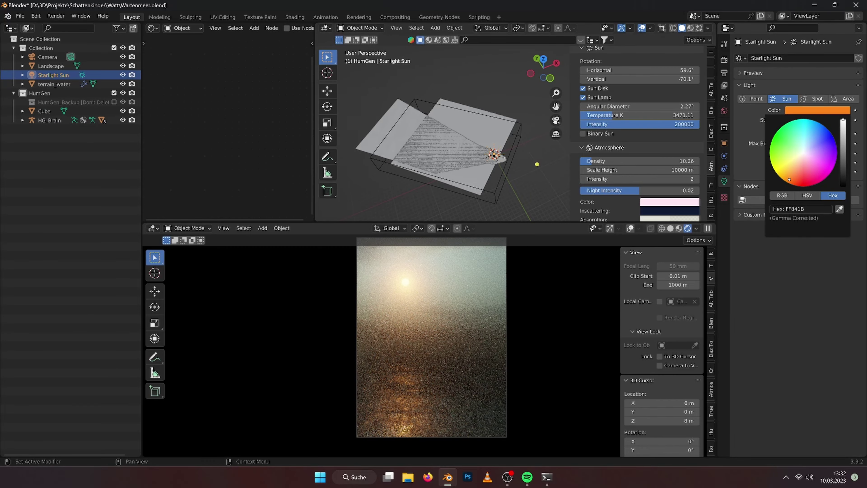
# Start renaming the Cube volume object in the Outliner
pyautogui.scroll(-10, 607, 193)
pyautogui.scroll(-8, 607, 193)
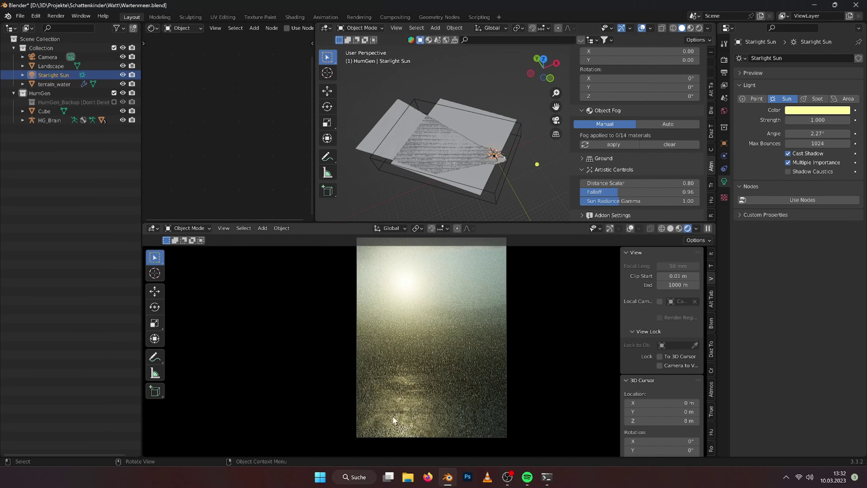
pyautogui.doubleClick(44, 112)
# Rename the volume cube to 'Fog'
pyautogui.write('Fog')
pyautogui.press('Return')
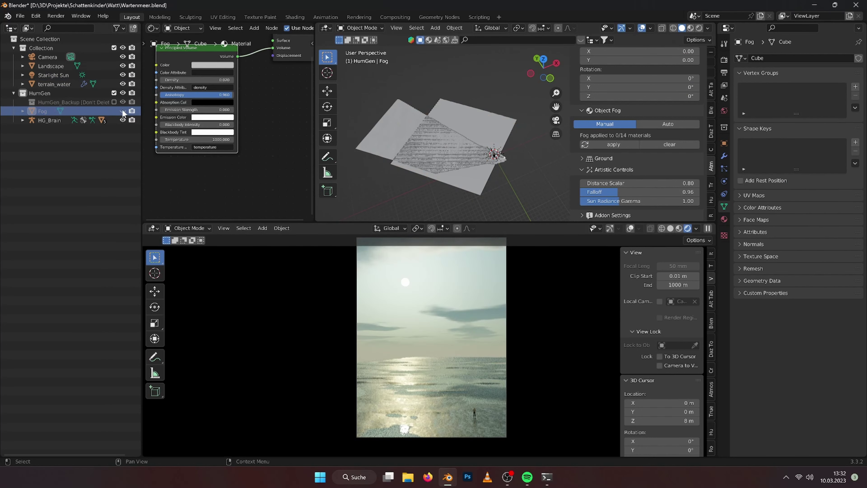
pyautogui.moveTo(503, 179); pyautogui.dragTo(531, 151, button='middle')
# Add a Cloud volume with a 200 m domain on all three axes
pyautogui.hotkey('shift', 'a')
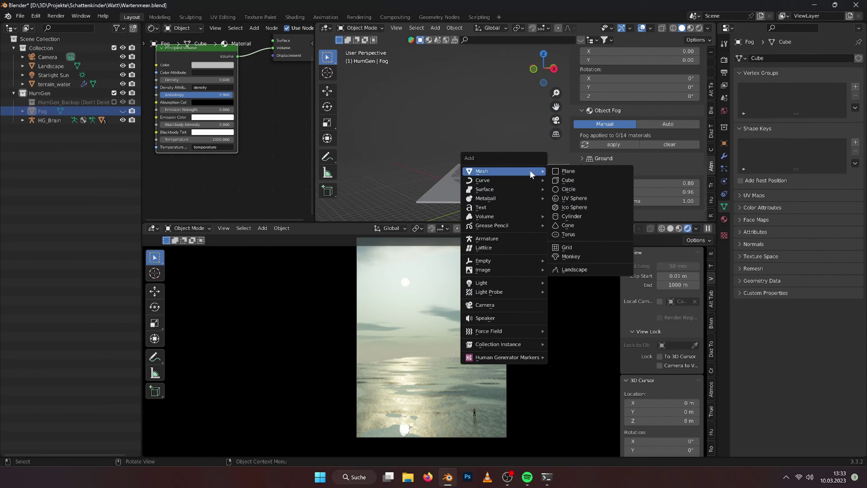
pyautogui.click(658, 238)
pyautogui.moveTo(512, 194); pyautogui.dragTo(533, 164, button='middle')
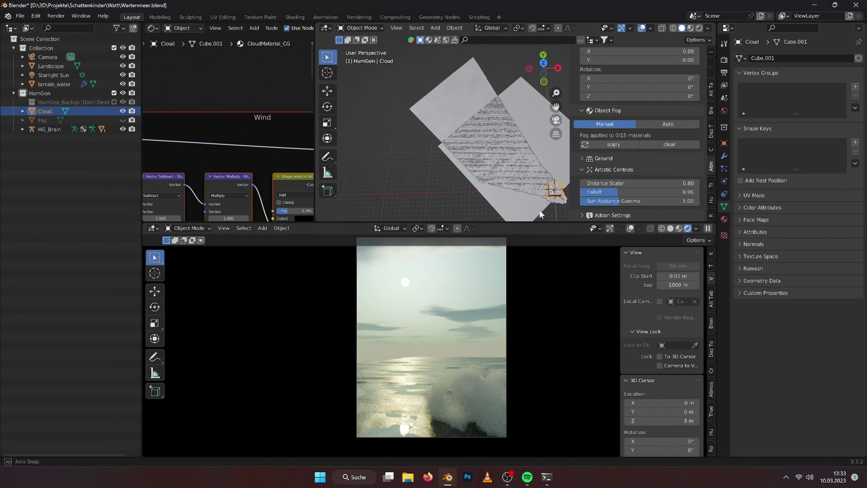
pyautogui.moveTo(805, 194); pyautogui.dragTo(800, 222)
pyautogui.write('200')
pyautogui.press('Return')
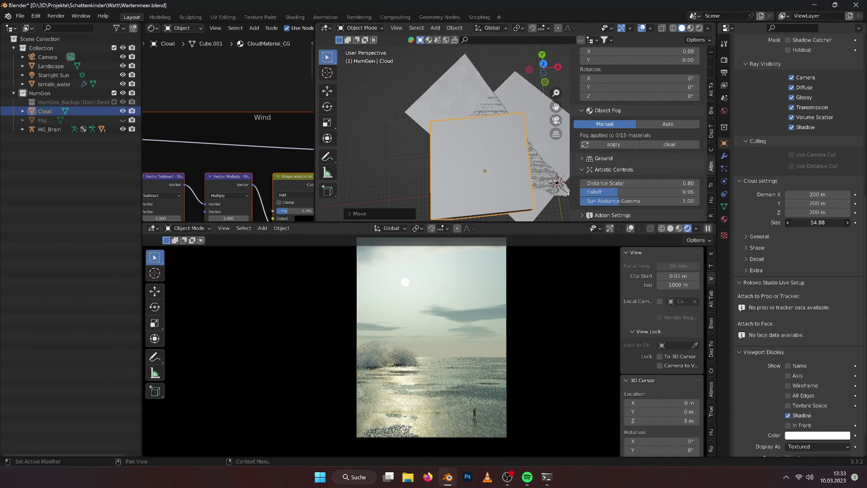
pyautogui.press('KP_7')
# Move the cloud slightly left, set density 5.00 and narrow its X and Y widths
pyautogui.press('g')
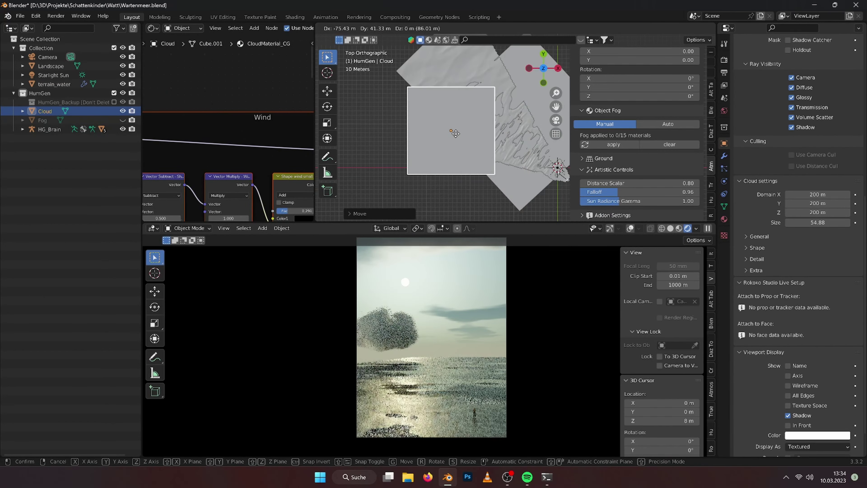
pyautogui.click(453, 133)
pyautogui.click(759, 236)
pyautogui.press('BackSpace')
pyautogui.click(817, 274)
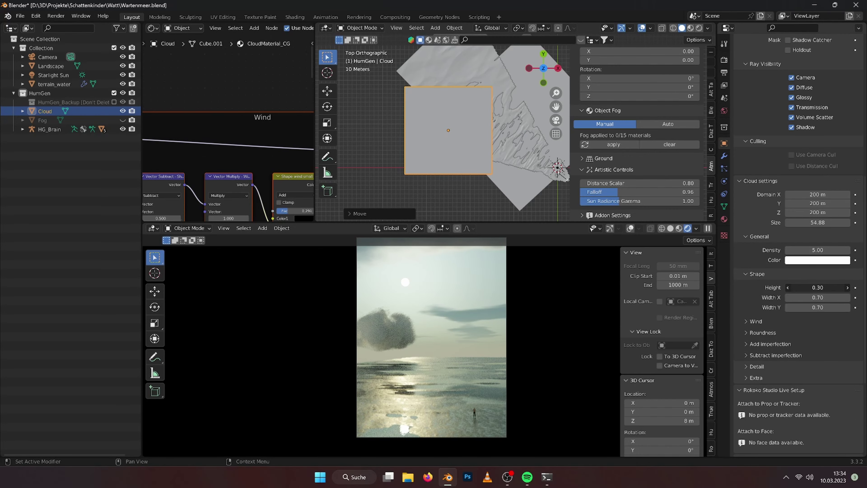
pyautogui.hotkey('ctrl', 'z')
pyautogui.hotkey('ctrl', 'z')
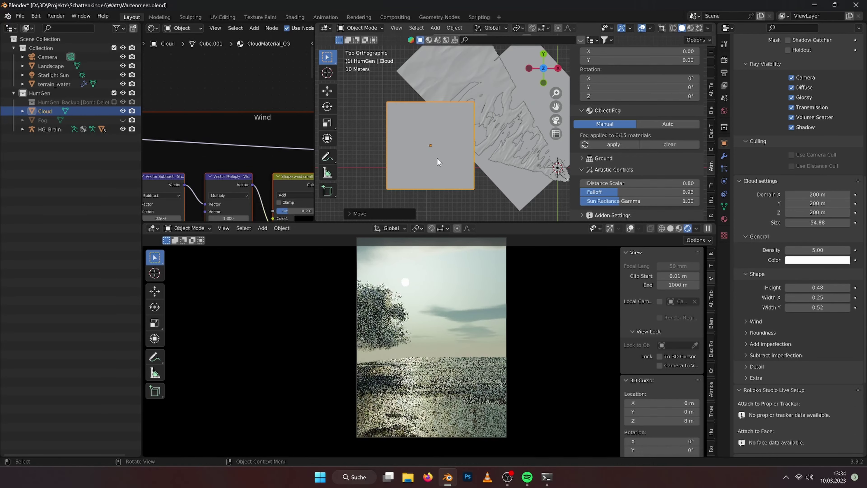
# Tune the cloud's Wind (strength 1.21) and Roundness (0.56) settings
pyautogui.click(755, 321)
pyautogui.scroll(-2, 799, 360)
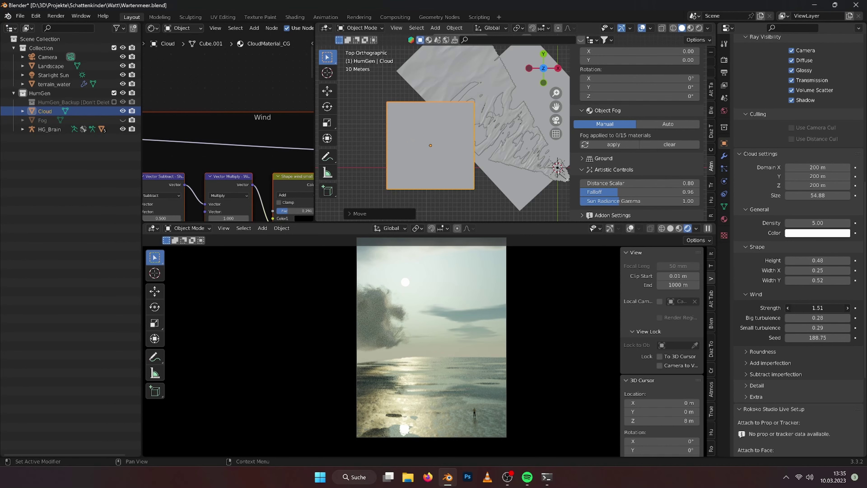
pyautogui.click(762, 352)
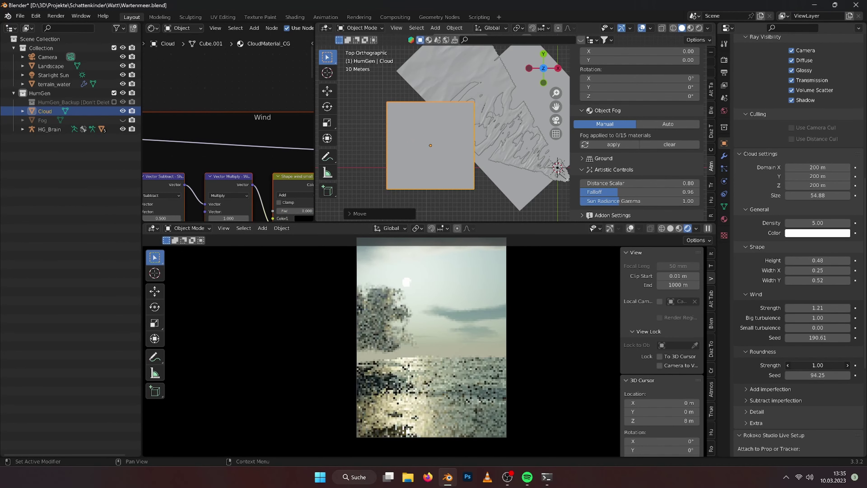
pyautogui.scroll(3, 756, 265)
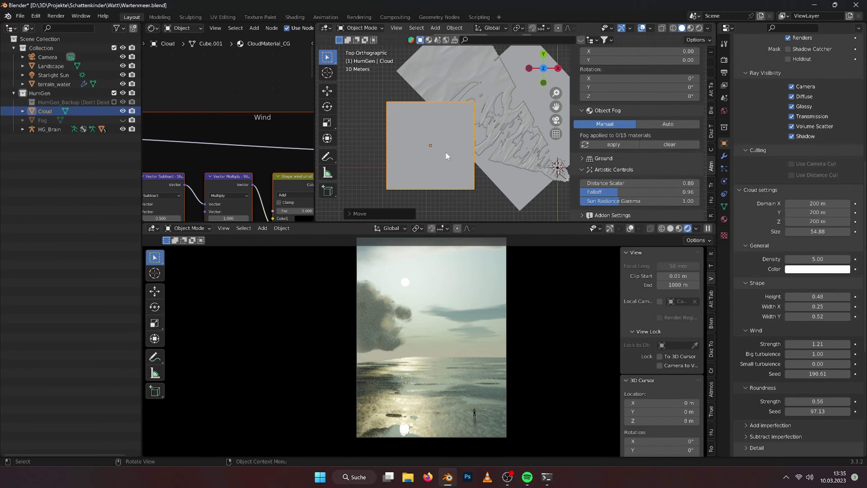
# Replace the old cloud with a new Cloud volume using a 300 m domain
pyautogui.keyDown('shift'); pyautogui.moveTo(454, 149); pyautogui.dragTo(420, 169, button='middle'); pyautogui.keyUp('shift')
pyautogui.press('Delete')
pyautogui.hotkey('shift', 'a')
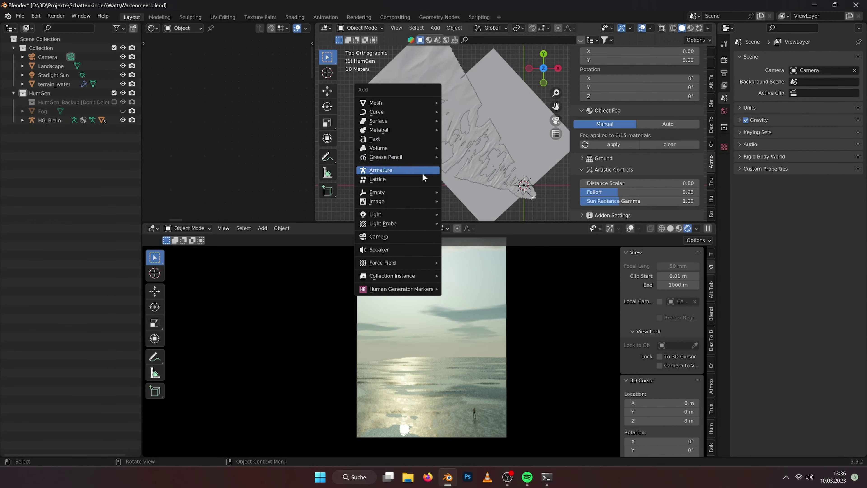
pyautogui.click(422, 171)
pyautogui.scroll(-15, 798, 276)
pyautogui.moveTo(797, 276); pyautogui.dragTo(837, 276)
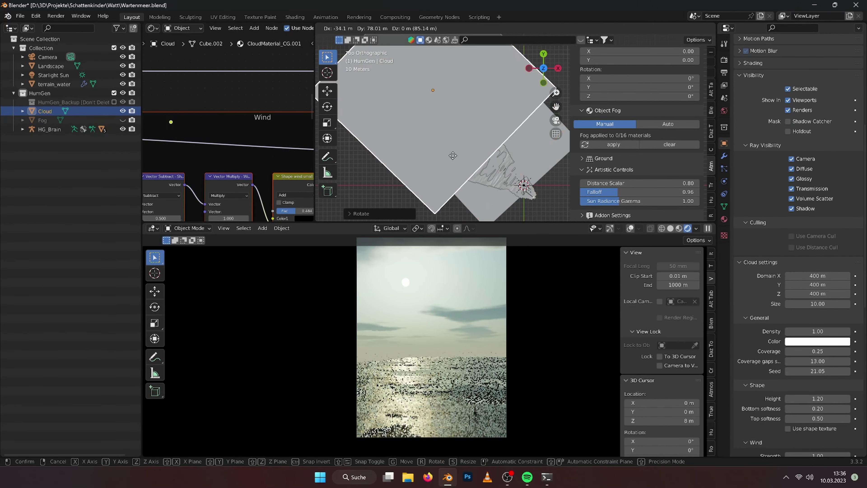
# Raise the cloud size to 100 and coverage to 0.70, and nudge the seed
pyautogui.moveTo(443, 144); pyautogui.dragTo(454, 112, button='middle')
pyautogui.moveTo(817, 304); pyautogui.dragTo(839, 303)
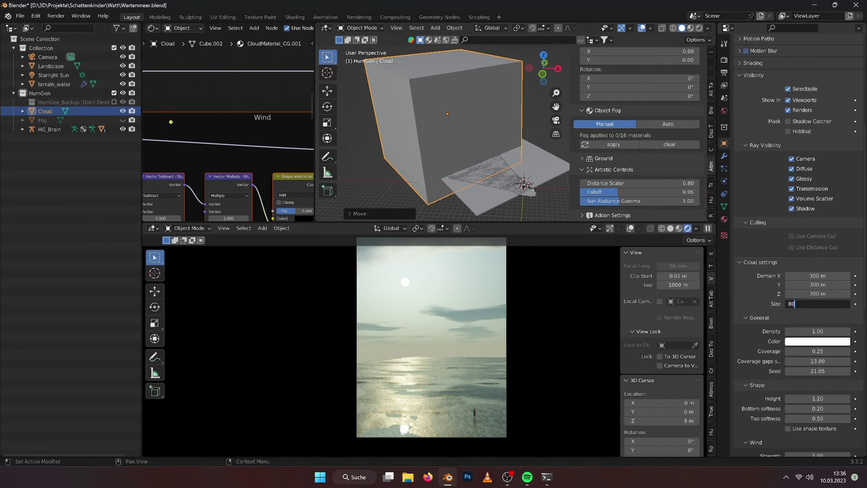
pyautogui.moveTo(819, 351)
pyautogui.mouseDown()
pyautogui.moveTo(848, 354)
pyautogui.moveTo(838, 371)
pyautogui.mouseUp()
pyautogui.click(543, 55)
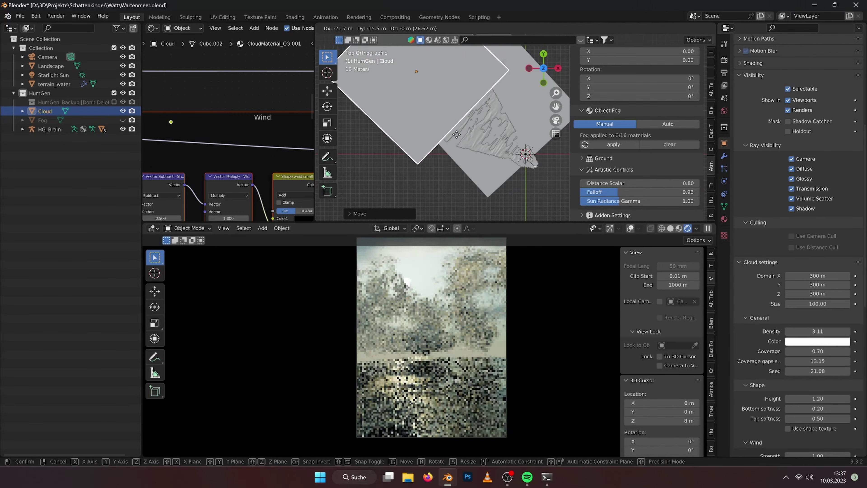
# Rotate the cloud around the vertical axis and add a second Cloud volume, Cloud.001
pyautogui.click(123, 120)
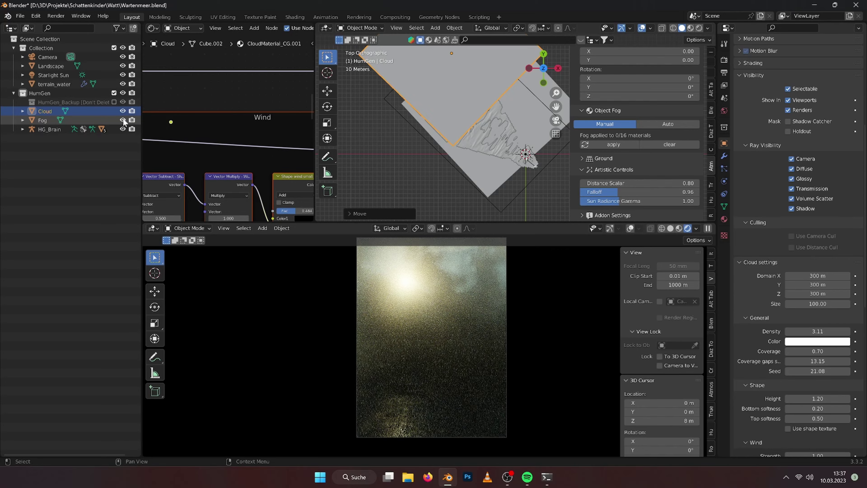
pyautogui.click(123, 120)
pyautogui.press('r')
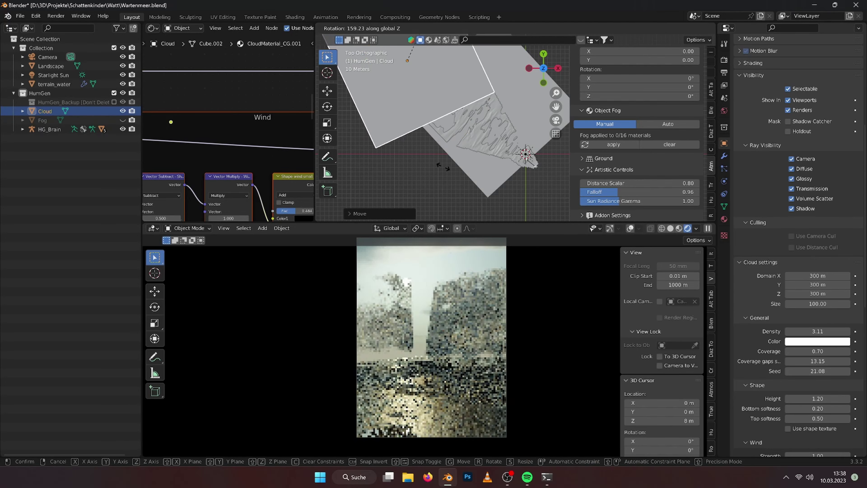
pyautogui.click(443, 166)
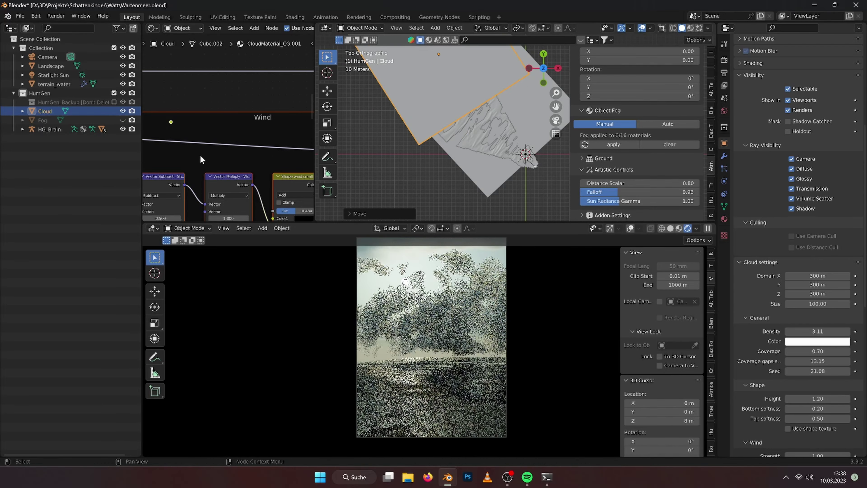
pyautogui.hotkey('shift', 'a')
pyautogui.click(433, 209)
# Set Cloud.001's domain to 100 m and show the Fog volume again
pyautogui.moveTo(817, 276); pyautogui.dragTo(818, 293)
pyautogui.write('100')
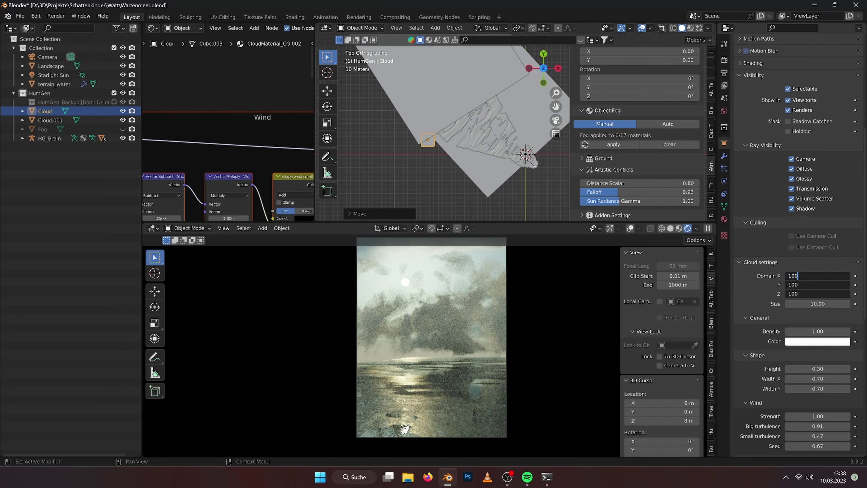
pyautogui.press('Return')
pyautogui.moveTo(459, 184)
pyautogui.mouseDown(button='middle')
pyautogui.moveTo(452, 167)
pyautogui.moveTo(465, 178)
pyautogui.mouseUp(button='middle')
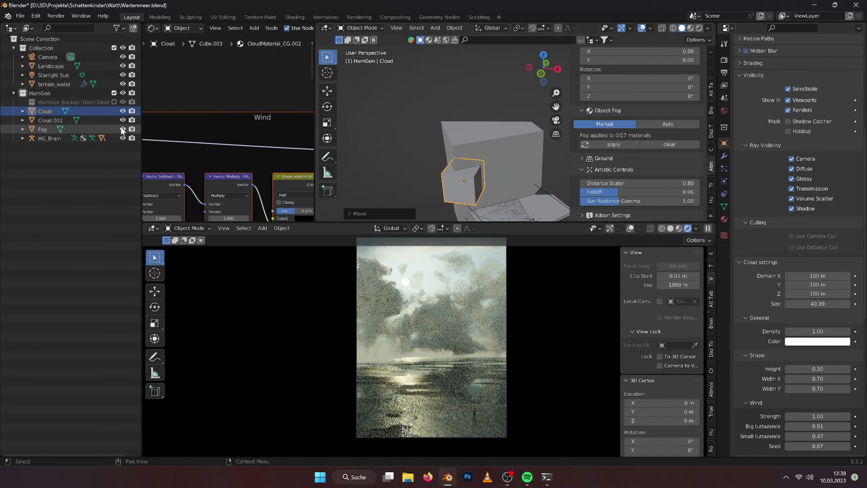
pyautogui.click(122, 129)
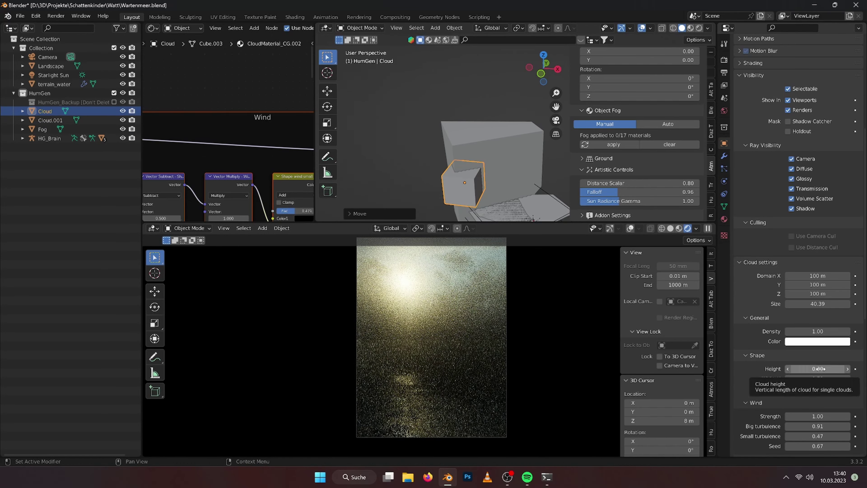
# Save the file and set the cloud bump strength to 0.7
pyautogui.scroll(4, 444, 384)
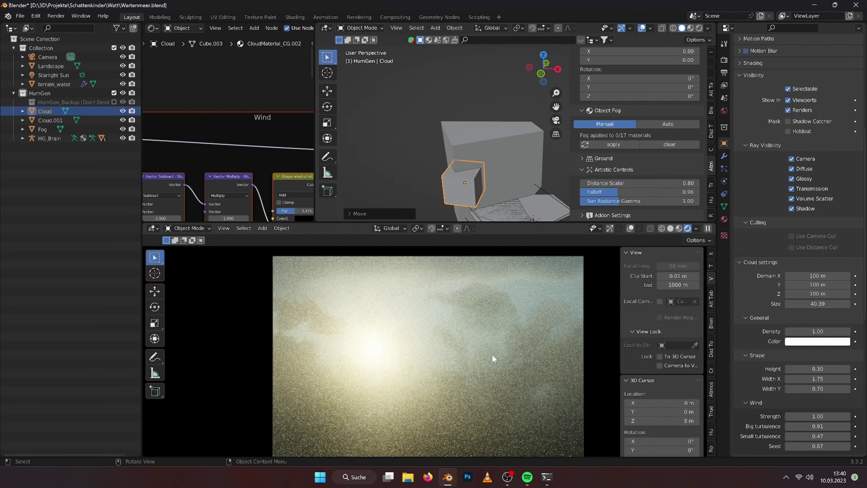
pyautogui.hotkey('ctrl', 's')
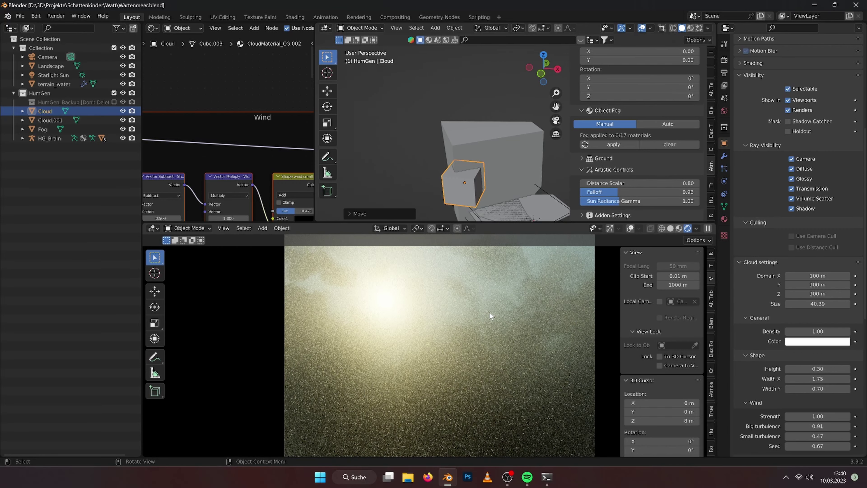
pyautogui.scroll(-10, 750, 361)
pyautogui.write('.7')
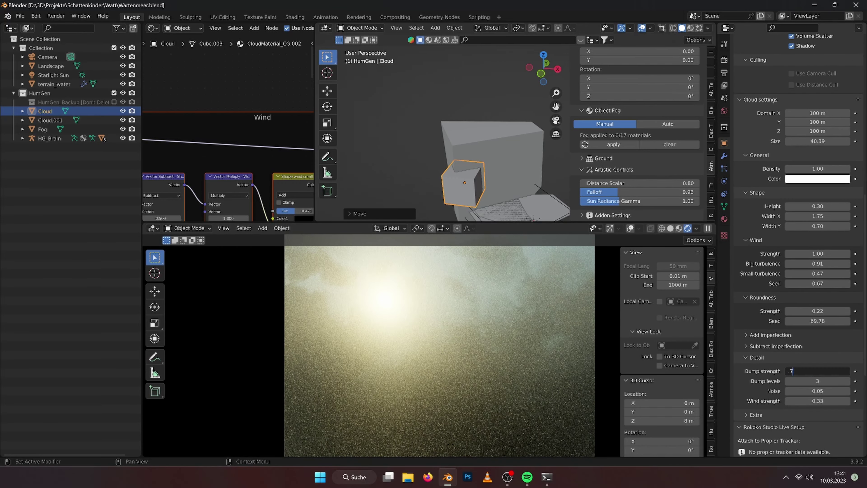
pyautogui.press('Return')
# Set Cloud.001's wind strength to 0.65 and save the blend file
pyautogui.click(50, 120)
pyautogui.doubleClick(818, 377)
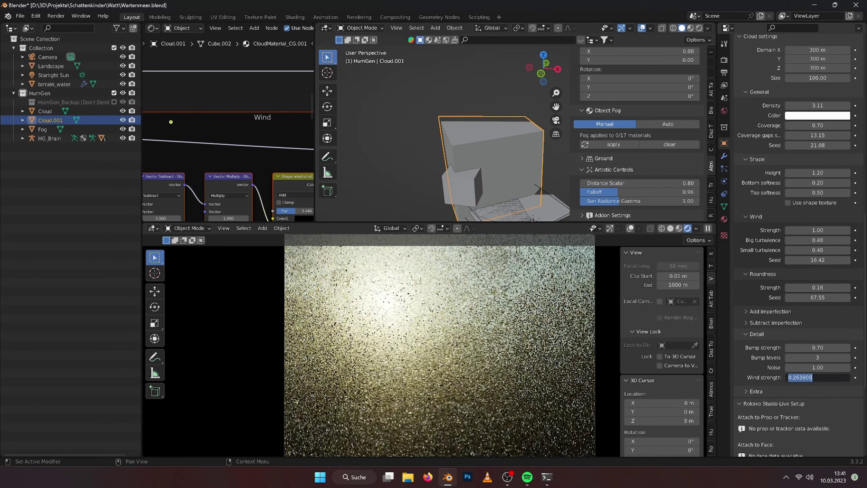
pyautogui.write('0.65')
pyautogui.press('Return')
pyautogui.scroll(-3, 340, 333)
pyautogui.keyDown('shift'); pyautogui.moveTo(489, 382); pyautogui.dragTo(503, 346, button='middle'); pyautogui.keyUp('shift')
pyautogui.hotkey('ctrl', 's')
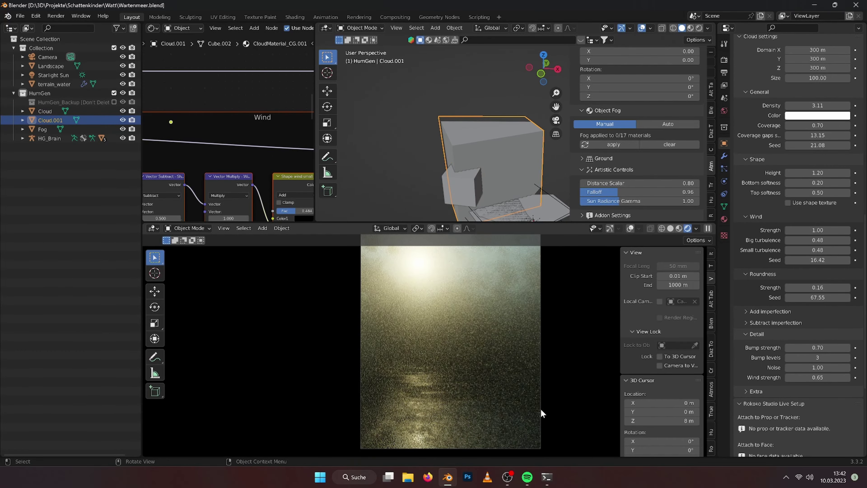
pyautogui.click(725, 144)
# Display the Cloud as a wire box and add a point light
pyautogui.click(817, 412)
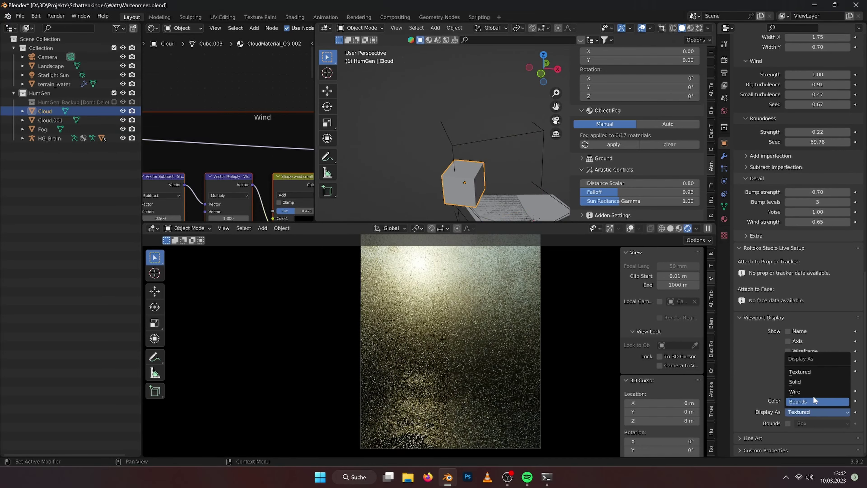
pyautogui.click(812, 392)
pyautogui.hotkey('shift', 'a')
pyautogui.click(533, 219)
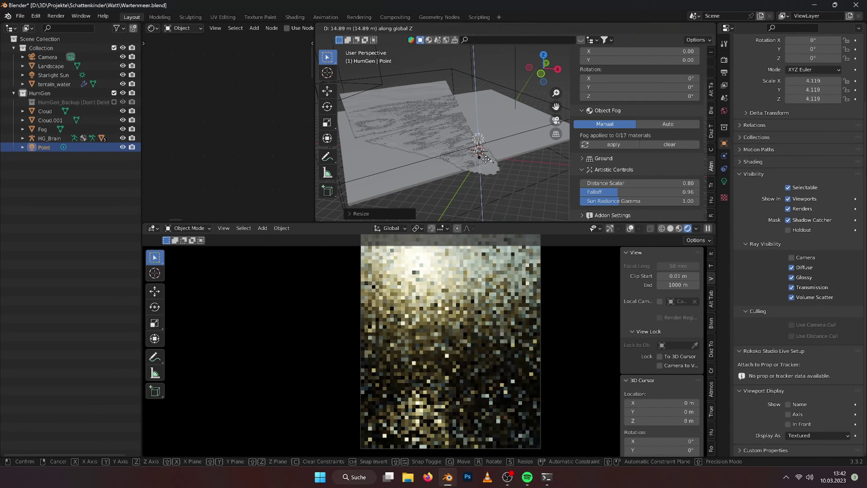
# Make the point light red with 100000 W power
pyautogui.click(818, 109)
pyautogui.click(826, 149)
pyautogui.doubleClick(817, 120)
pyautogui.write('1000 W')
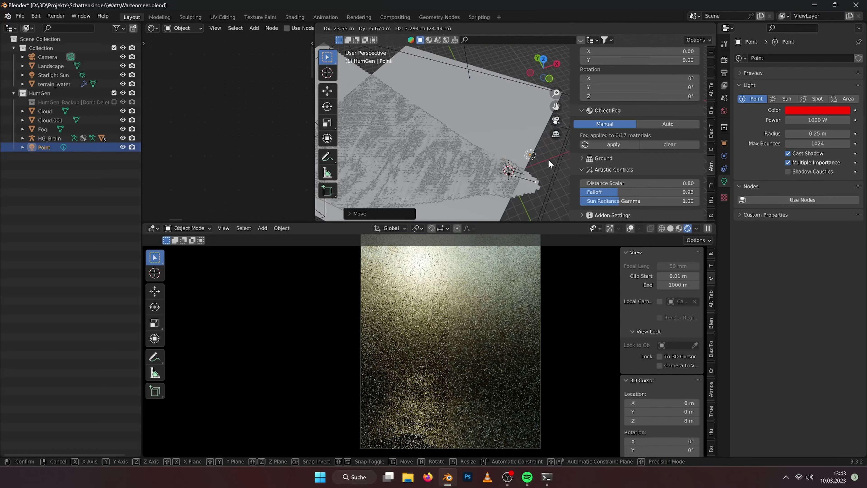
pyautogui.write('100000')
pyautogui.press('Return')
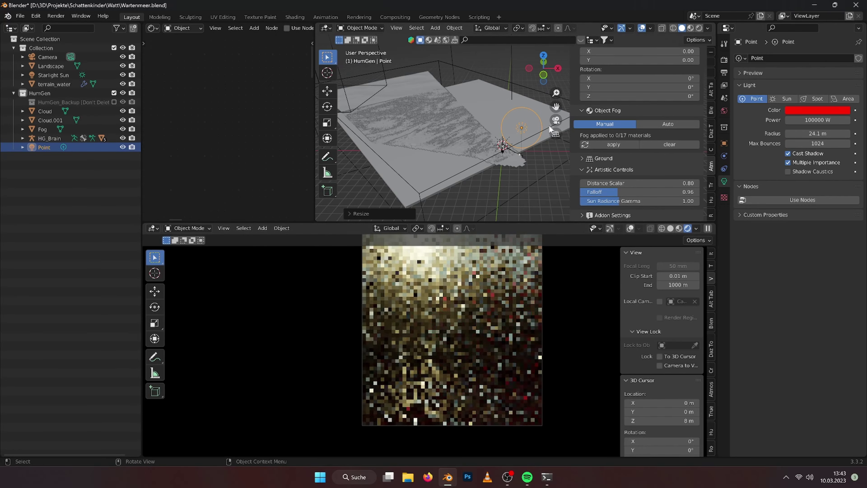
# Move the point light lower and try 10000 W power before undoing it
pyautogui.press('g')
pyautogui.click(522, 156)
pyautogui.doubleClick(791, 120)
pyautogui.press('Delete')
pyautogui.press('Return')
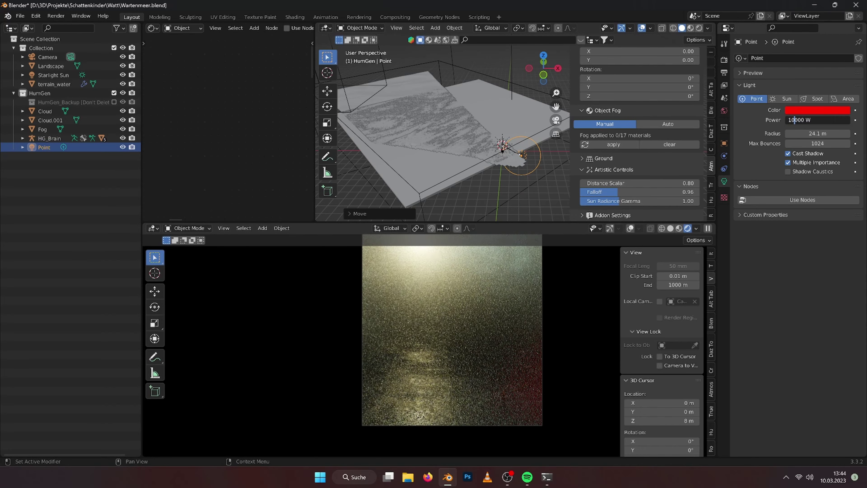
pyautogui.hotkey('ctrl', 'z')
# Raise the point light power to 1 MW, then to 2 MW
pyautogui.moveTo(482, 174); pyautogui.dragTo(497, 64, button='middle')
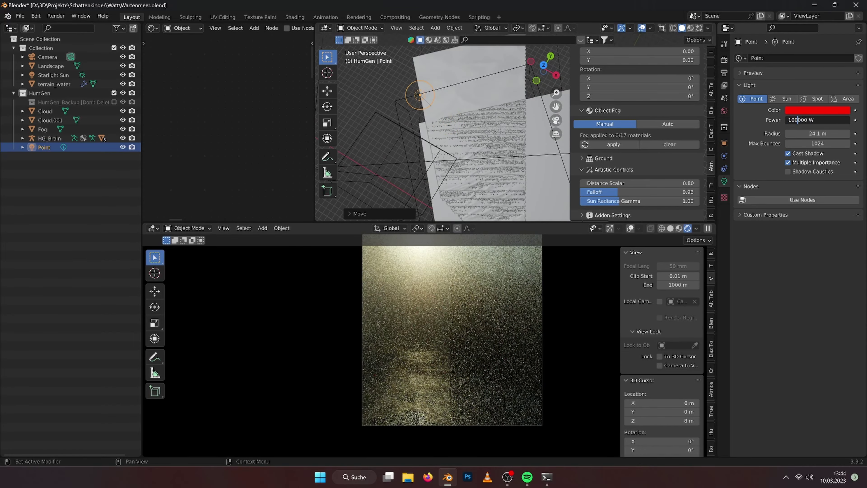
pyautogui.write('0')
pyautogui.press('Return')
pyautogui.moveTo(499, 163); pyautogui.dragTo(499, 120, button='middle')
pyautogui.press('KP_7')
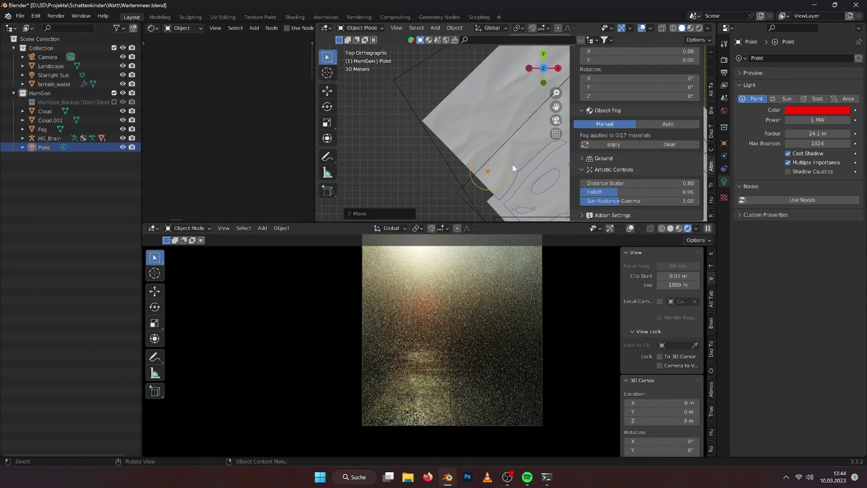
pyautogui.write('2')
pyautogui.press('Return')
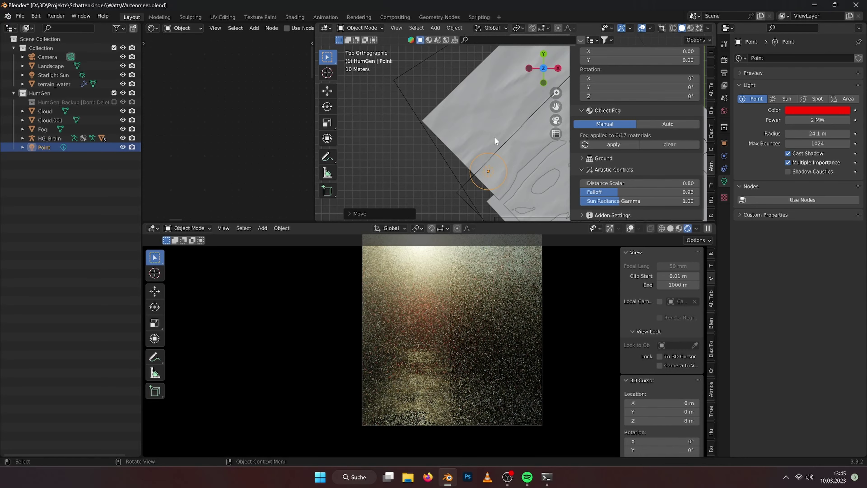
pyautogui.moveTo(494, 136)
pyautogui.mouseDown(button='middle')
pyautogui.moveTo(524, 91)
pyautogui.moveTo(402, 167)
pyautogui.mouseUp(button='middle')
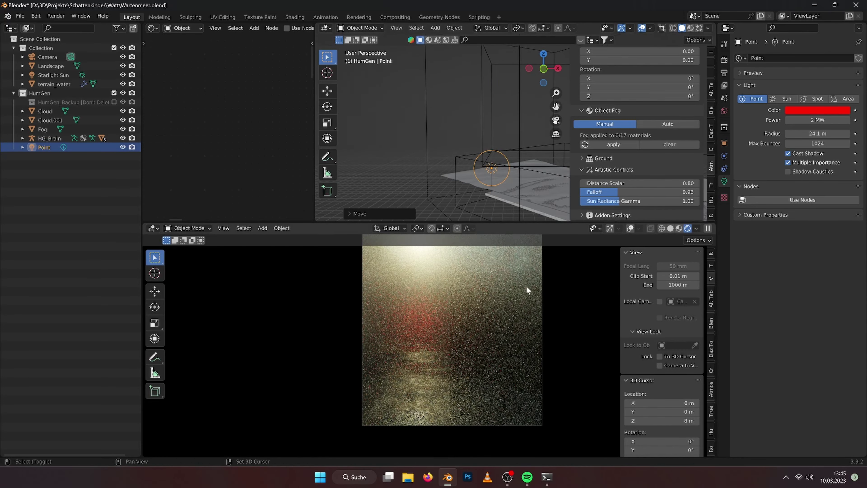
# Raise the point light straight up along Z, then hide and reselect it
pyautogui.press('g')
pyautogui.press('z')
pyautogui.click(484, 84)
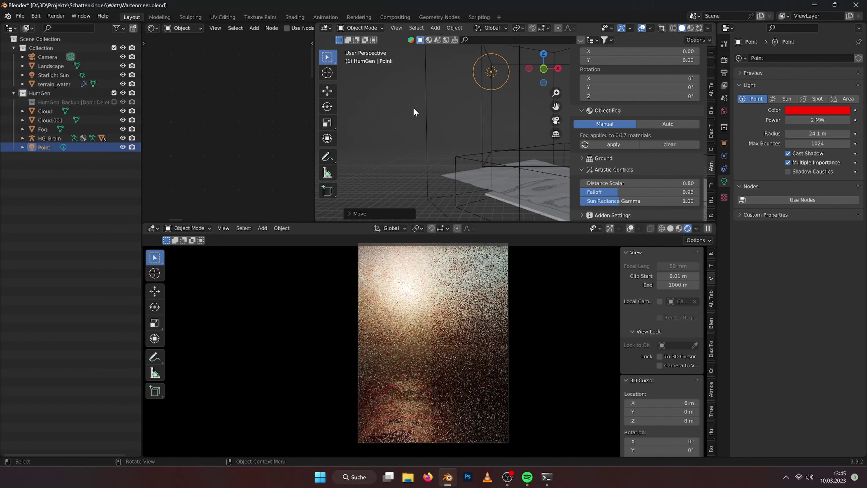
pyautogui.click(122, 147)
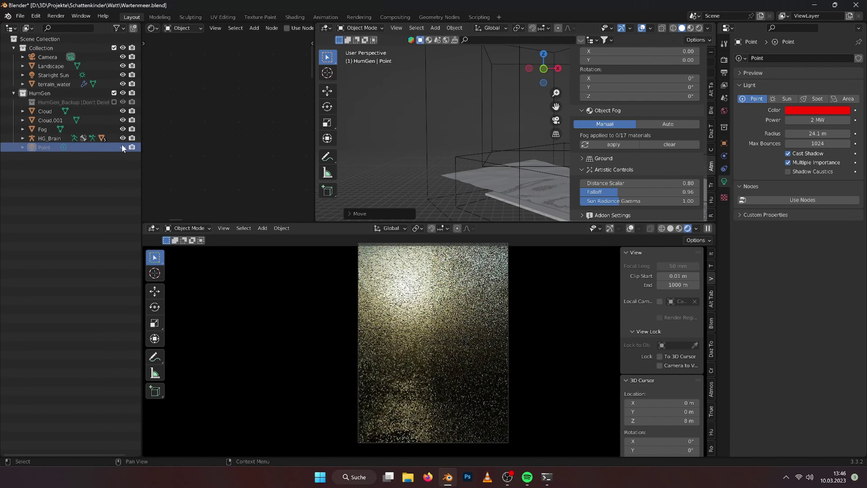
pyautogui.press('x')
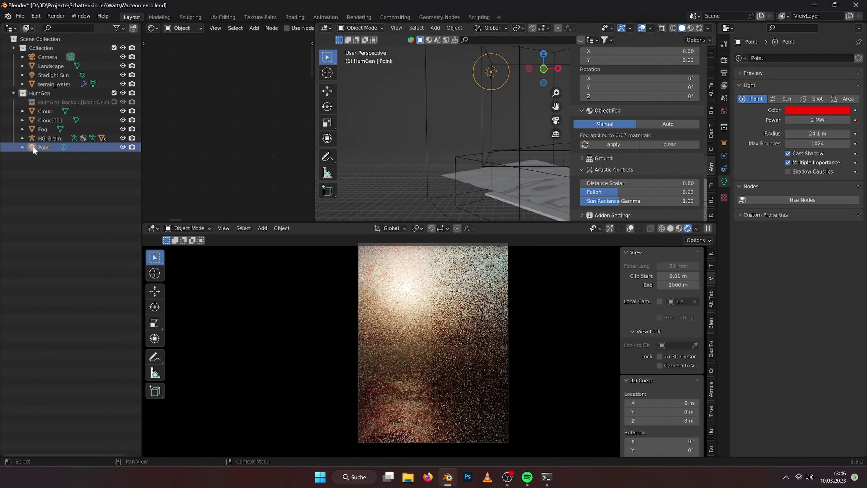
pyautogui.click(53, 75)
pyautogui.moveTo(414, 153); pyautogui.dragTo(499, 136, button='middle')
# Tint the Starlight Sun orange, then return it to pale yellow
pyautogui.click(817, 110)
pyautogui.click(795, 184)
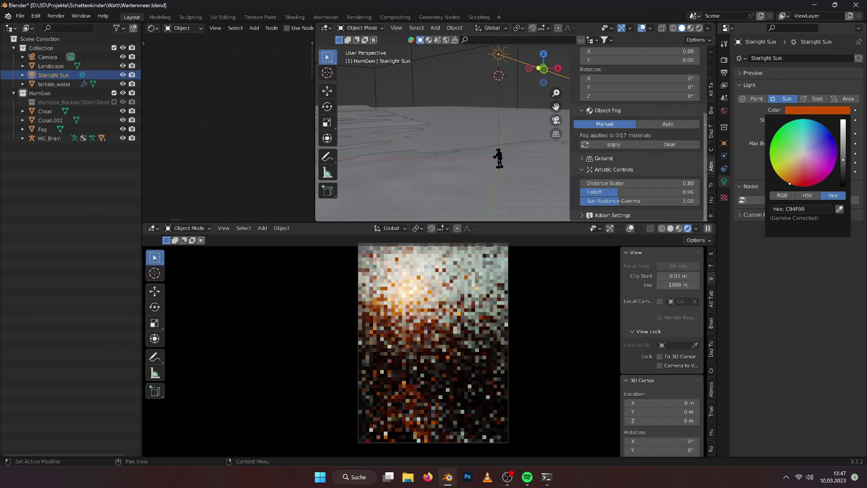
pyautogui.click(789, 167)
pyautogui.click(807, 195)
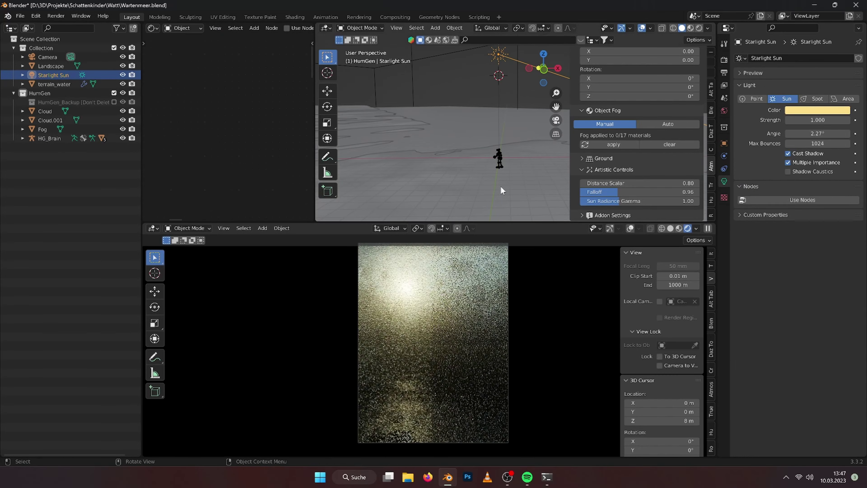
# Pan the rendered camera preview and show the render settings
pyautogui.scroll(3, 444, 341)
pyautogui.keyDown('shift'); pyautogui.moveTo(484, 360); pyautogui.dragTo(423, 333, button='middle'); pyautogui.keyUp('shift')
pyautogui.scroll(-2, 538, 352)
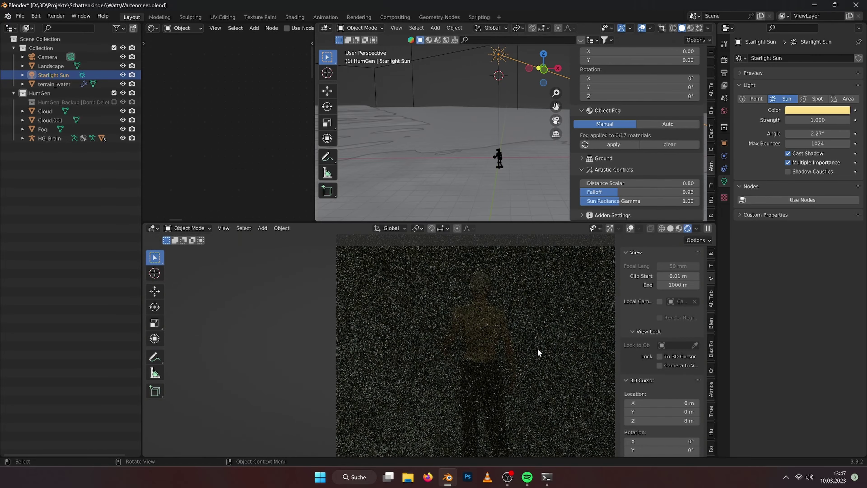
pyautogui.click(724, 61)
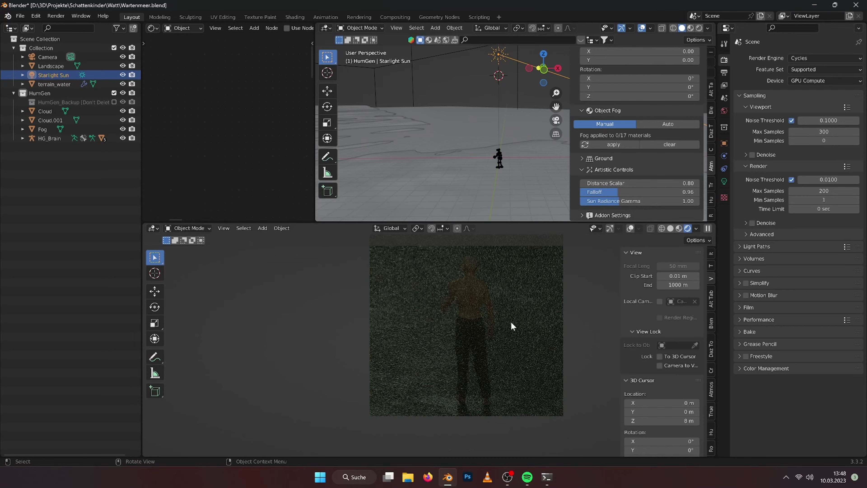
# Add a spot light and aim it at the human figure
pyautogui.hotkey('shift', 'a')
pyautogui.click(466, 34)
pyautogui.press('KP_7')
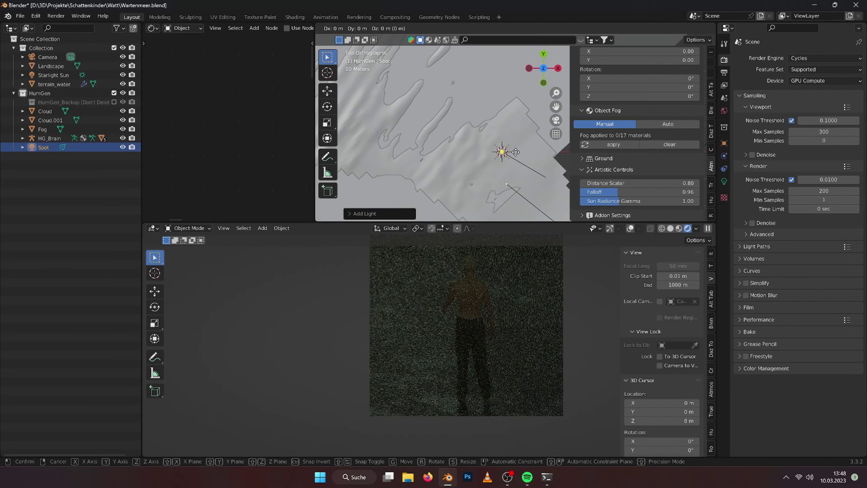
pyautogui.moveTo(496, 159); pyautogui.dragTo(471, 129, button='middle')
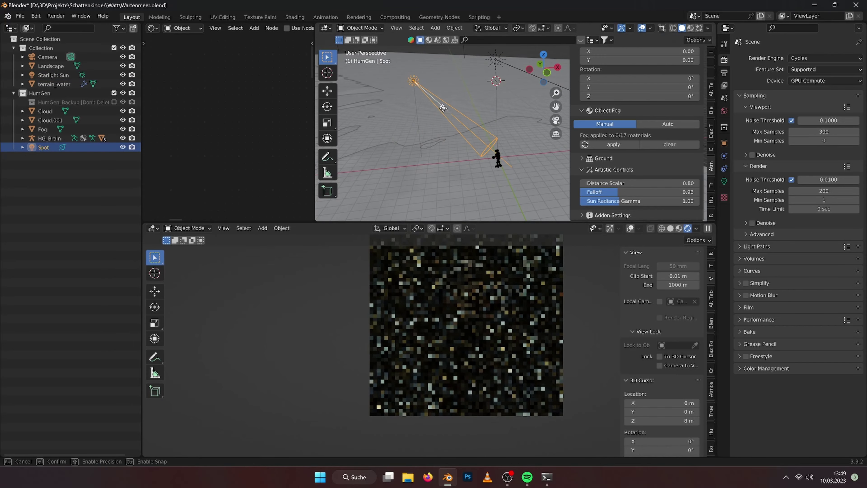
pyautogui.click(724, 181)
pyautogui.doubleClick(818, 120)
pyautogui.moveTo(466, 142); pyautogui.dragTo(498, 157)
# Make the spot light pale yellow with a 17.5° cone and 0.375 blend
pyautogui.click(818, 110)
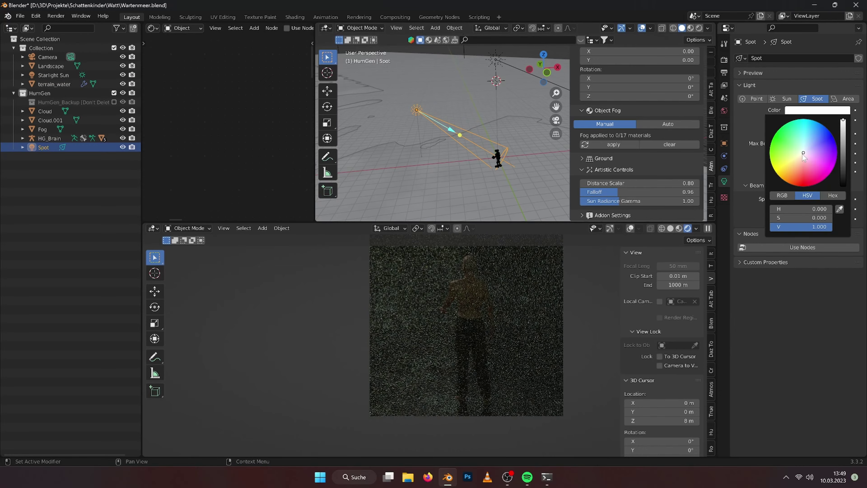
pyautogui.click(809, 137)
pyautogui.moveTo(818, 198); pyautogui.dragTo(836, 199)
pyautogui.moveTo(818, 209); pyautogui.dragTo(836, 208)
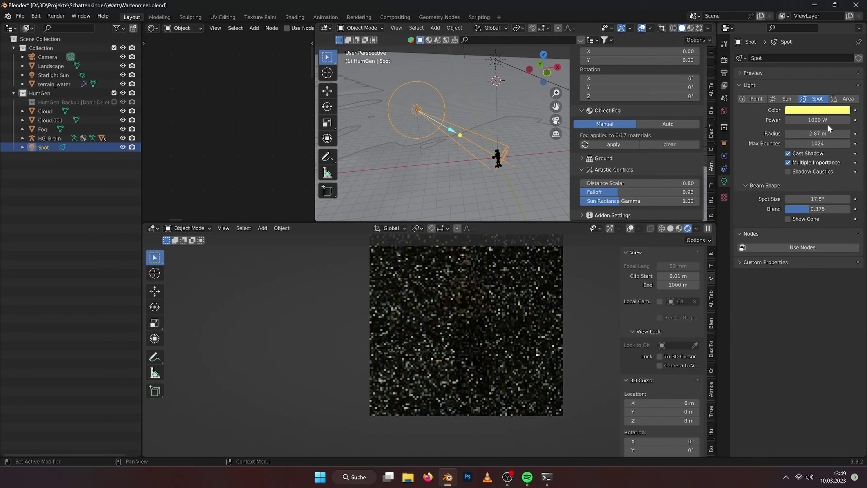
pyautogui.moveTo(818, 120); pyautogui.dragTo(847, 120)
pyautogui.click(817, 110)
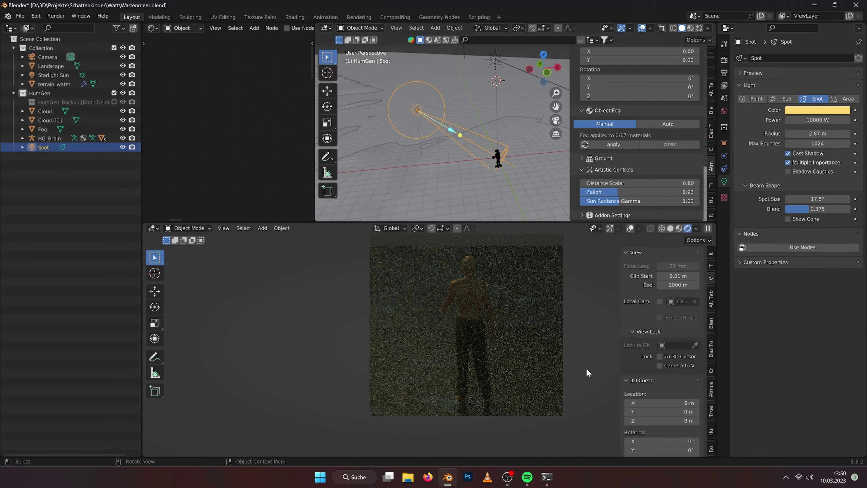
pyautogui.click(818, 110)
pyautogui.click(806, 161)
# Set the spot power to 100000 W, select the Landscape, and render with F12
pyautogui.doubleClick(818, 120)
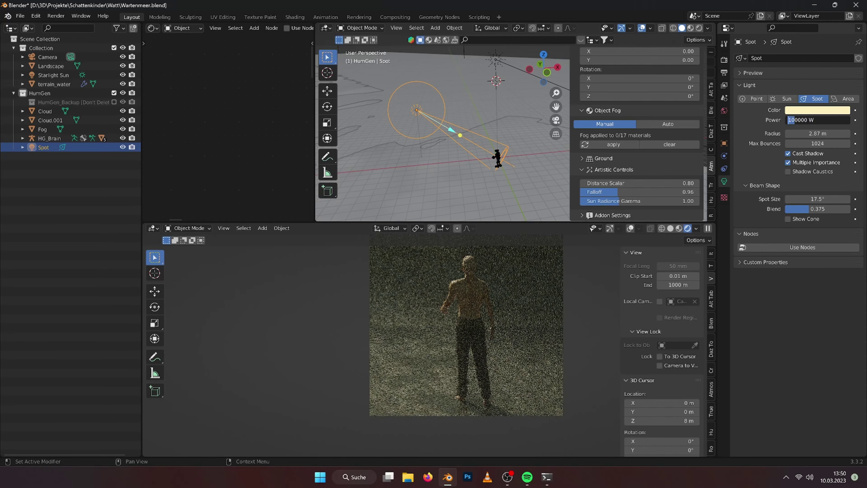
pyautogui.press('Return')
pyautogui.click(817, 110)
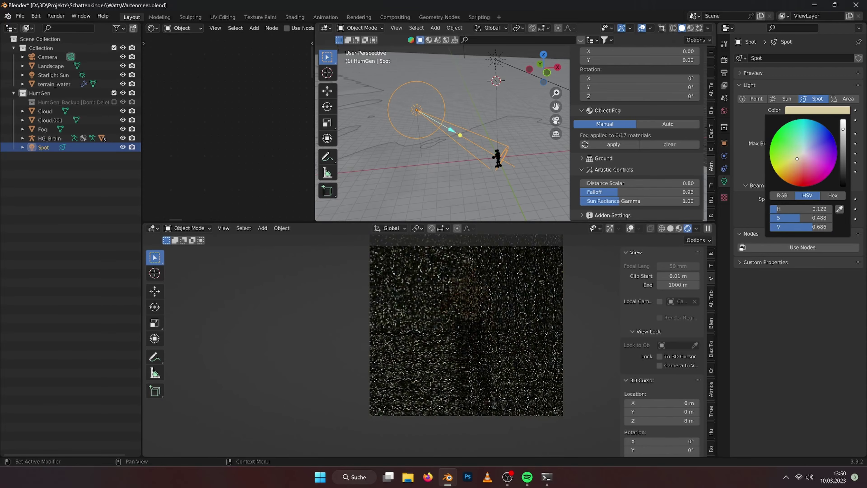
pyautogui.click(364, 355)
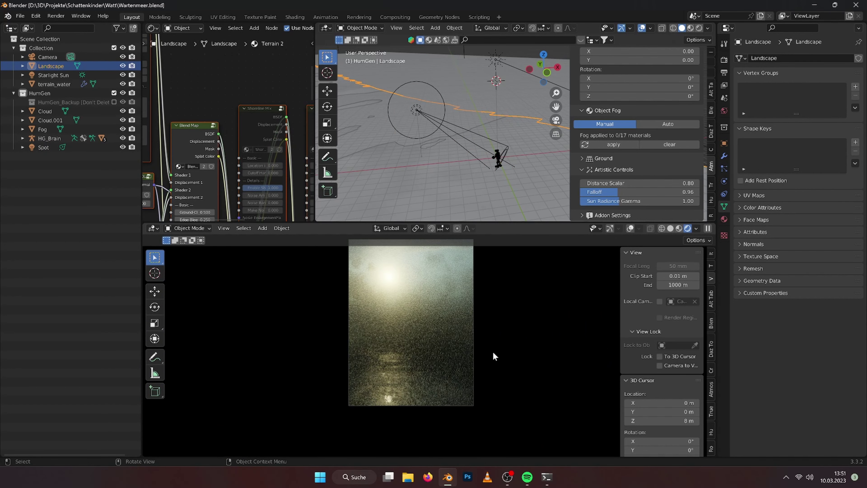
pyautogui.press('F12')
pyautogui.click(724, 72)
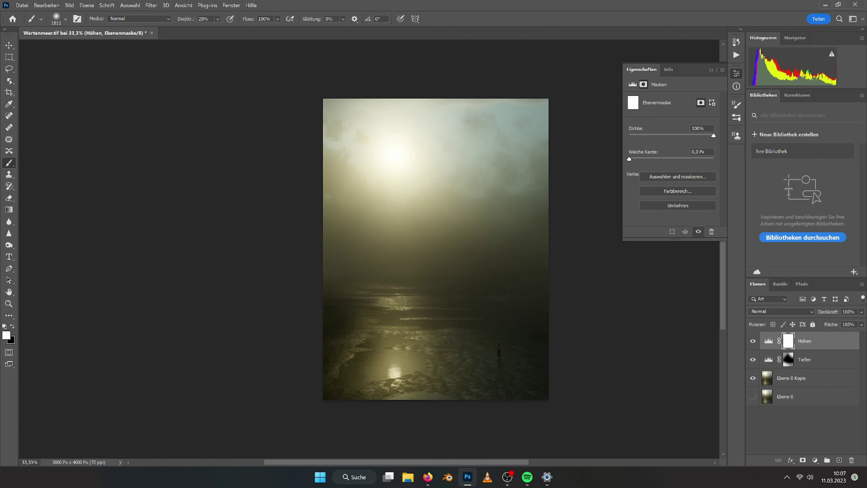
# Invert the Höhen mask to black and set a soft 354 px white brush at 5% opacity
pyautogui.click(788, 340)
pyautogui.hotkey('ctrl', 'i')
pyautogui.press('x')
pyautogui.rightClick(465, 355)
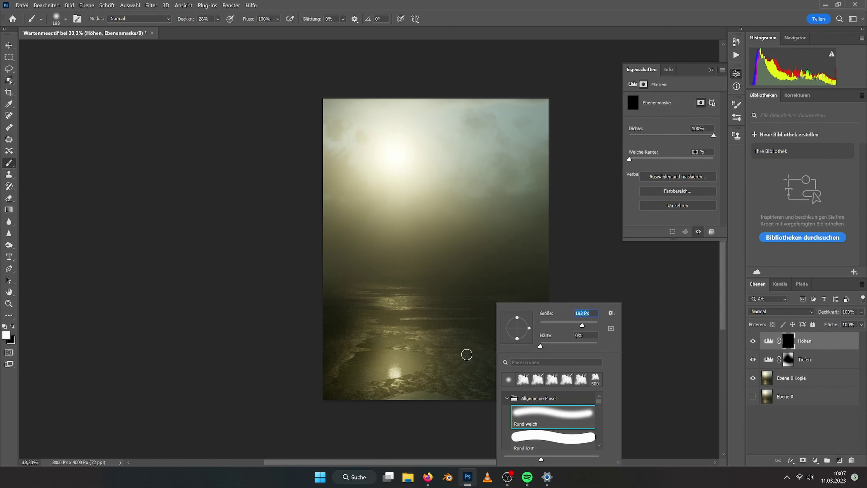
pyautogui.press('0')
pyautogui.press('5')
pyautogui.keyDown('alt'); pyautogui.scroll(3, 510, 357); pyautogui.keyUp('alt')
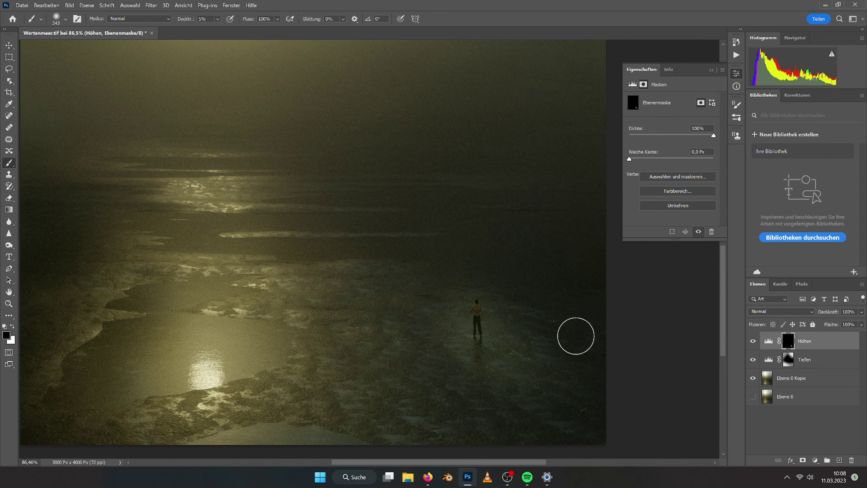
pyautogui.keyDown('alt'); pyautogui.scroll(-3, 470, 353); pyautogui.keyUp('alt')
pyautogui.press('x')
pyautogui.rightClick(546, 355)
# Raise Brightness/Contrast contrast to 22 and set the Höhen Levels white input to 171
pyautogui.keyDown('alt'); pyautogui.scroll(1, 446, 290); pyautogui.keyUp('alt')
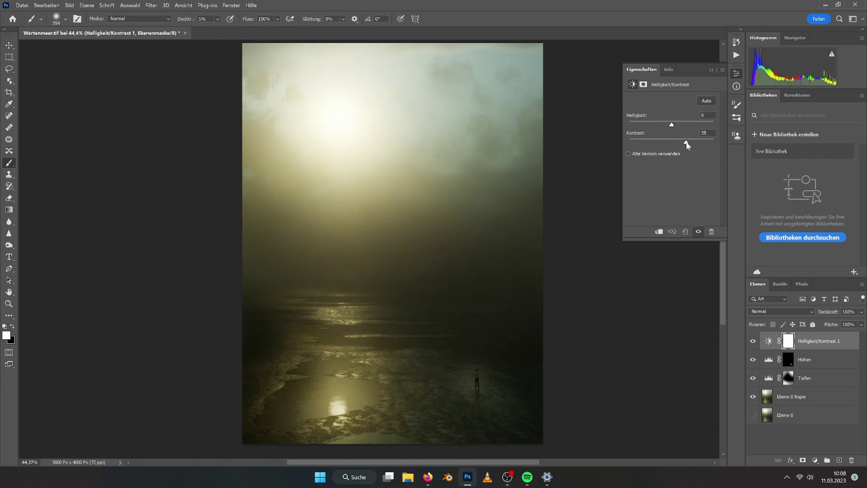
pyautogui.moveTo(686, 141); pyautogui.dragTo(679, 143)
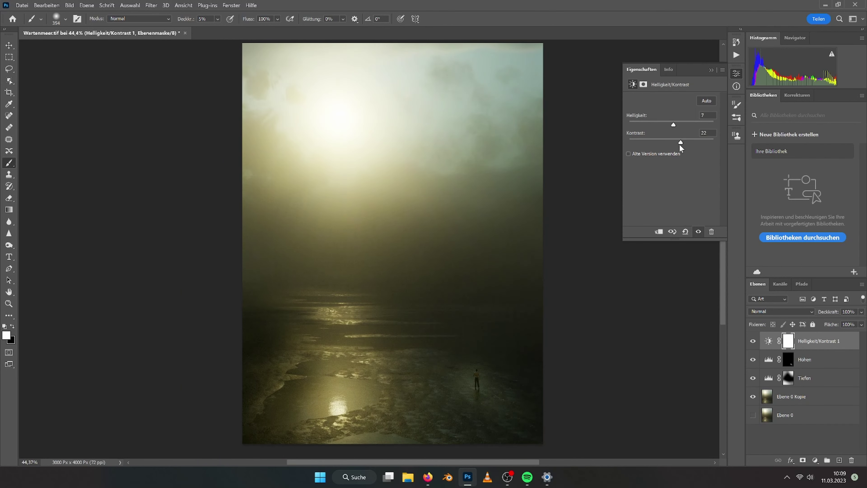
pyautogui.click(824, 396)
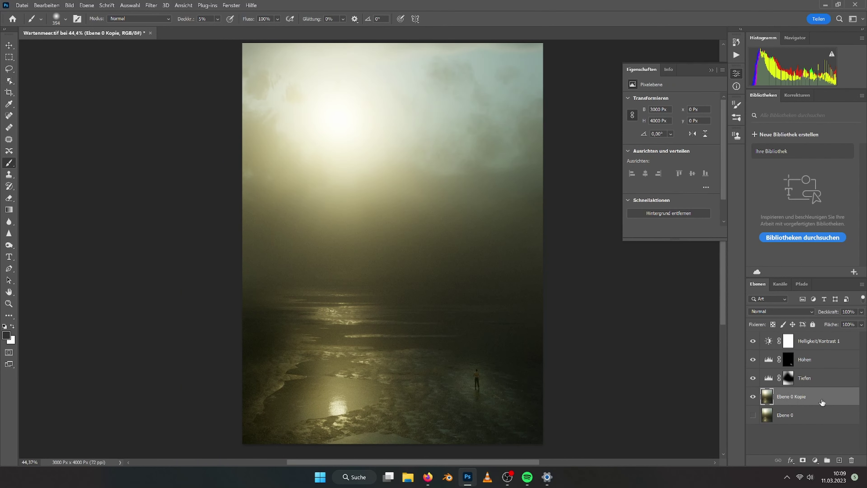
pyautogui.click(753, 360)
pyautogui.click(805, 359)
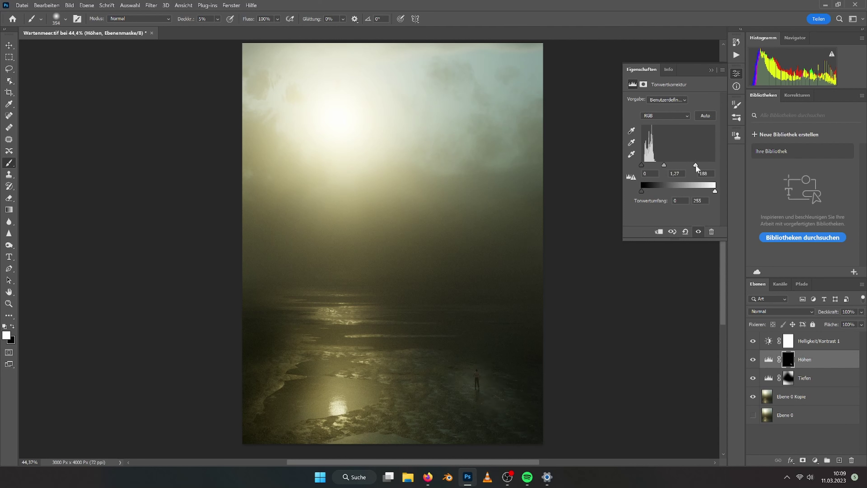
pyautogui.moveTo(695, 165); pyautogui.dragTo(662, 165)
pyautogui.click(815, 397)
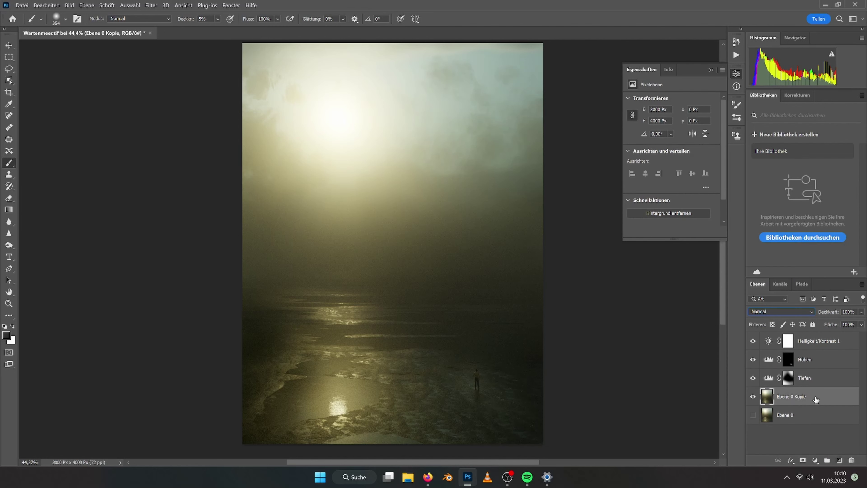
# Add an olive-grey Solid Color fill layer with an inverted black mask, painting in white
pyautogui.click(815, 460)
pyautogui.click(792, 329)
pyautogui.click(745, 102)
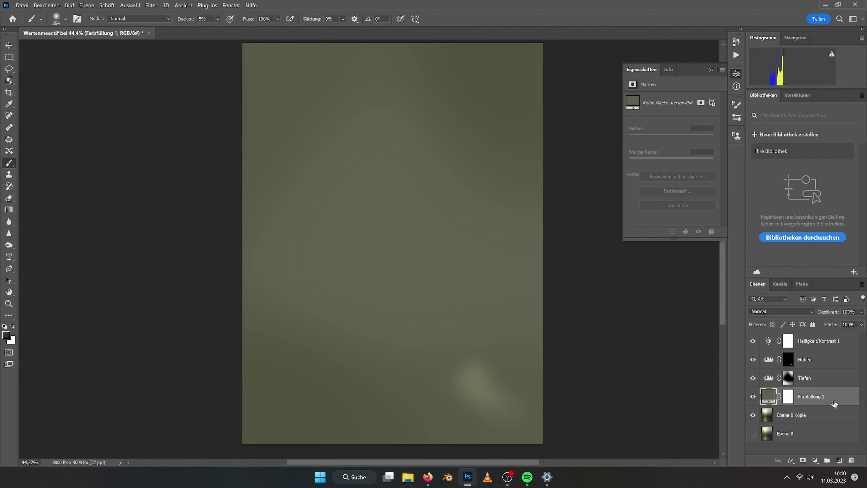
pyautogui.click(788, 359)
pyautogui.hotkey('ctrl', 'i')
pyautogui.press('x')
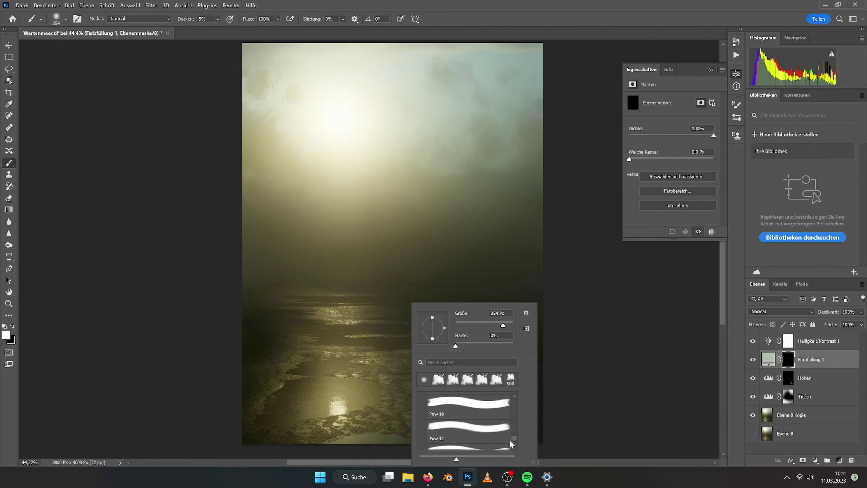
# Choose fog brushes at 23% opacity, trying RB Cloud Brush 05, Fog 2 and Fog 6
pyautogui.click(676, 299)
pyautogui.scroll(-2, 675, 273)
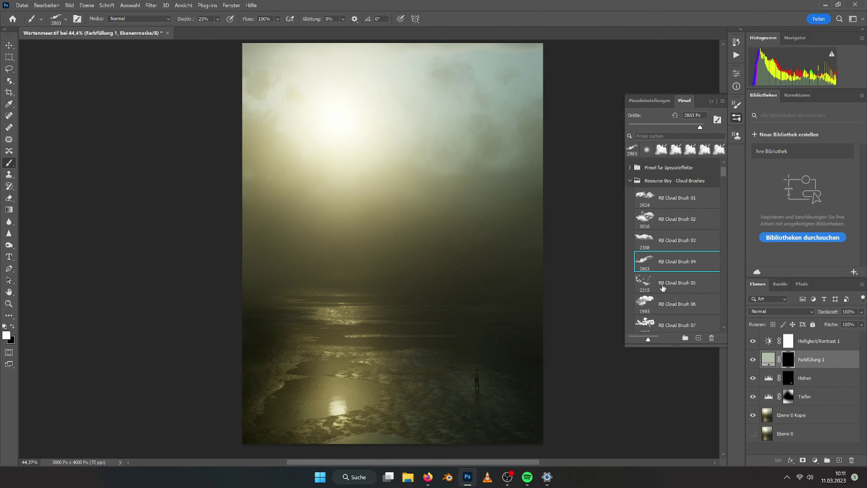
pyautogui.click(676, 283)
pyautogui.press('2')
pyautogui.press('3')
pyautogui.click(630, 181)
pyautogui.click(676, 247)
pyautogui.click(676, 268)
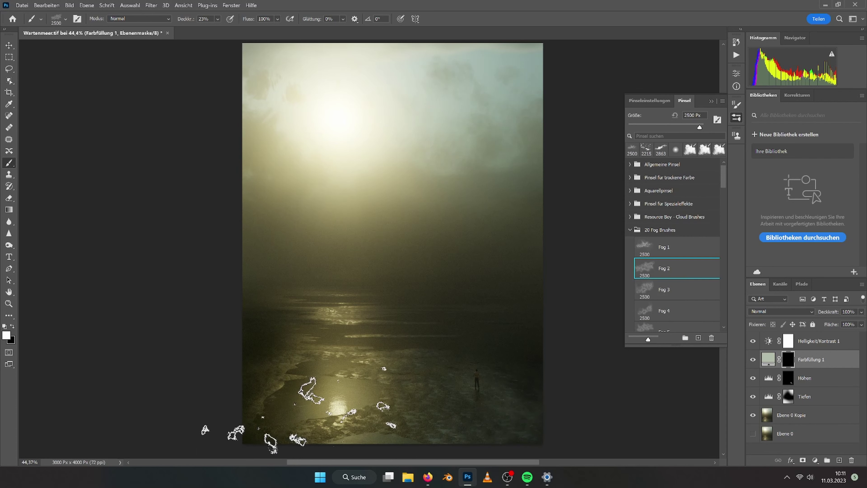
pyautogui.scroll(-2, 679, 290)
pyautogui.click(676, 320)
# Blend the fog layer with Negativ multiplizieren, duplicate it, and lower Farbfüllung 1 opacity
pyautogui.click(781, 312)
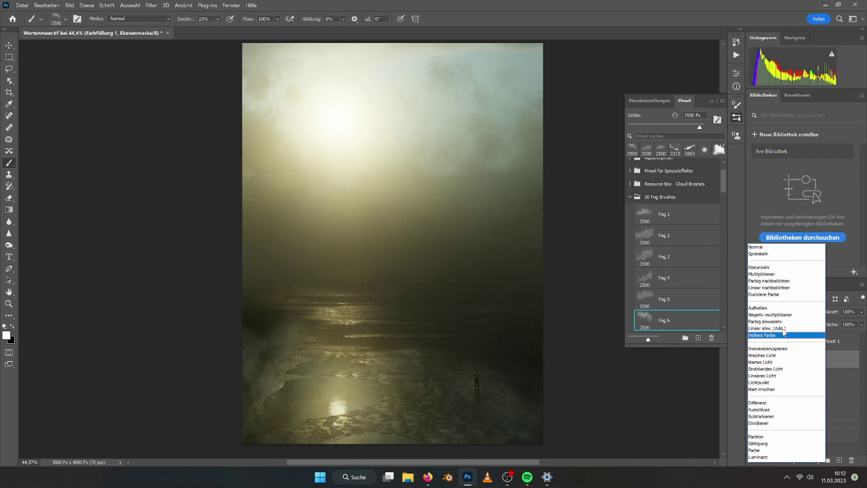
pyautogui.click(778, 315)
pyautogui.scroll(-2, 675, 290)
pyautogui.click(676, 312)
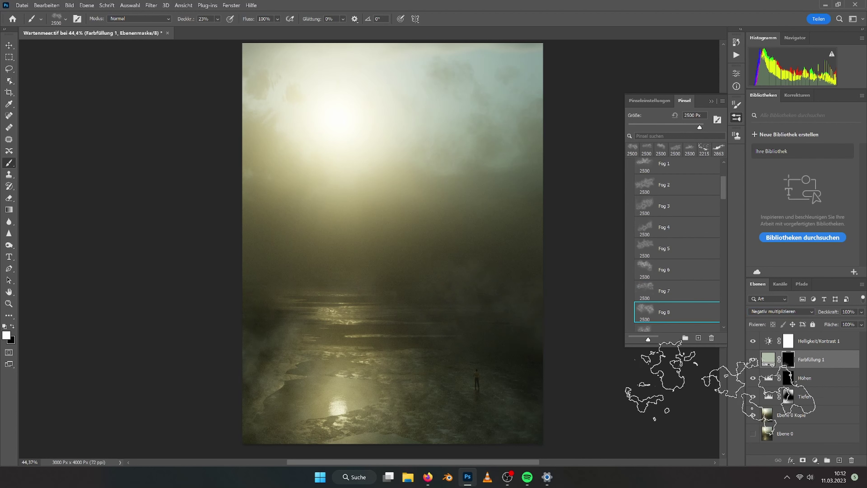
pyautogui.keyDown('alt'); pyautogui.moveTo(835, 365); pyautogui.dragTo(835, 382); pyautogui.keyUp('alt')
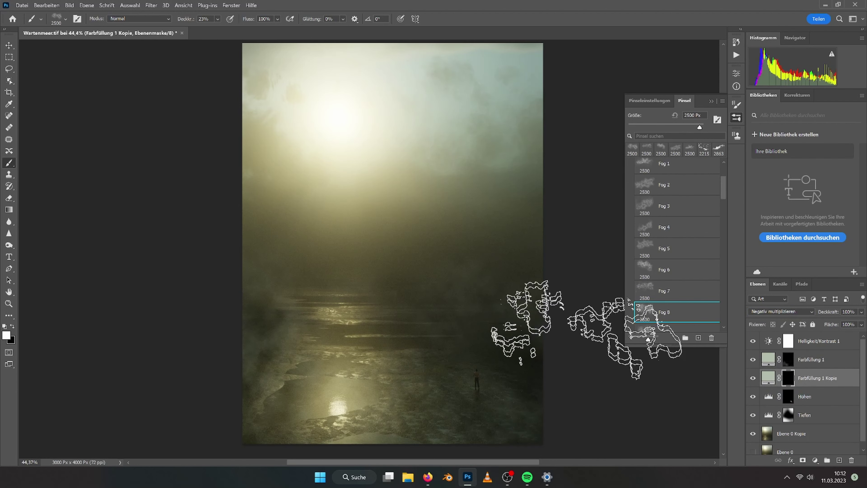
pyautogui.rightClick(426, 284)
pyautogui.doubleClick(478, 418)
pyautogui.scroll(1, 673, 239)
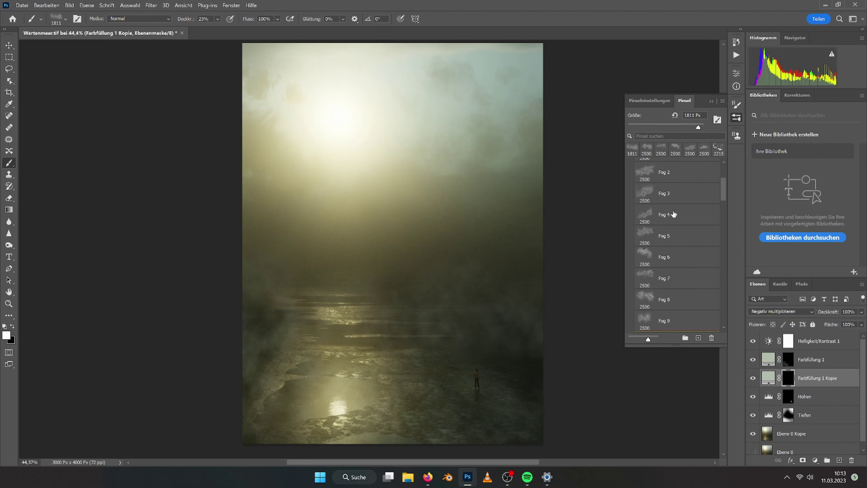
pyautogui.click(768, 377)
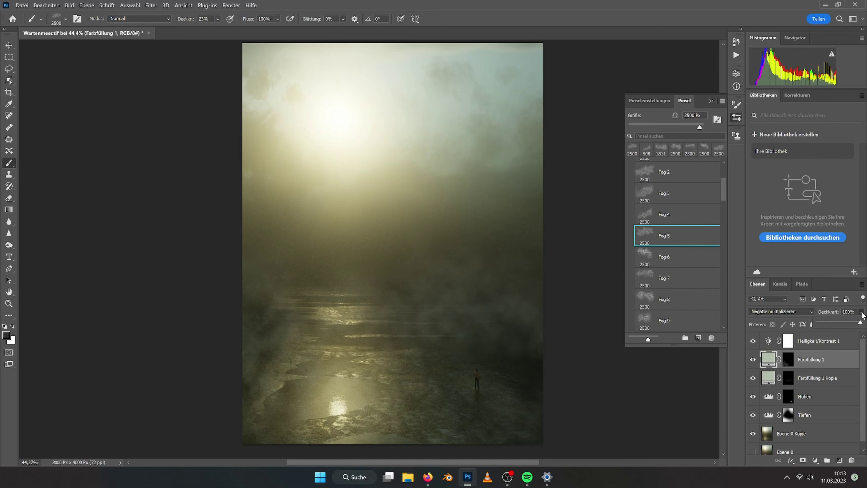
pyautogui.moveTo(861, 312); pyautogui.dragTo(851, 324)
# Add a second solid colour fill layer, Farbfüllung 2, and pick its colour
pyautogui.click(815, 460)
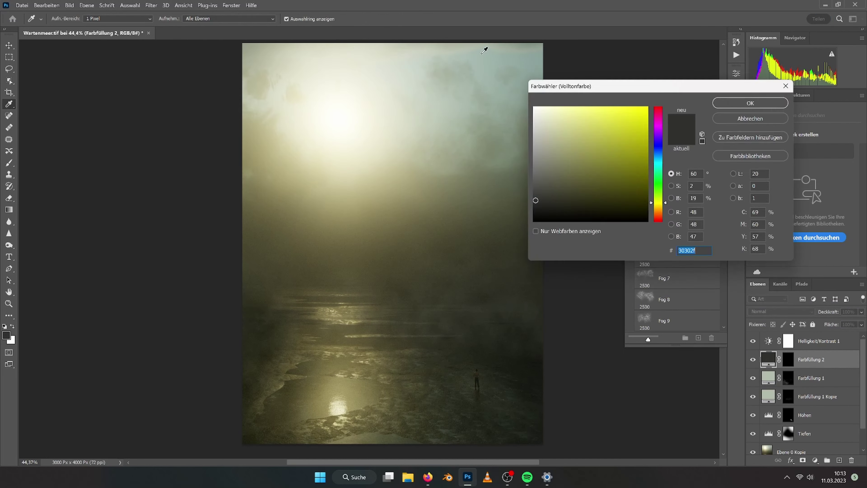
pyautogui.click(749, 101)
pyautogui.moveTo(723, 188)
pyautogui.mouseDown()
pyautogui.moveTo(721, 250)
pyautogui.moveTo(723, 169)
pyautogui.mouseUp()
# Pick RB Cloud Brush 04 and check the layer blend mode list
pyautogui.click(678, 297)
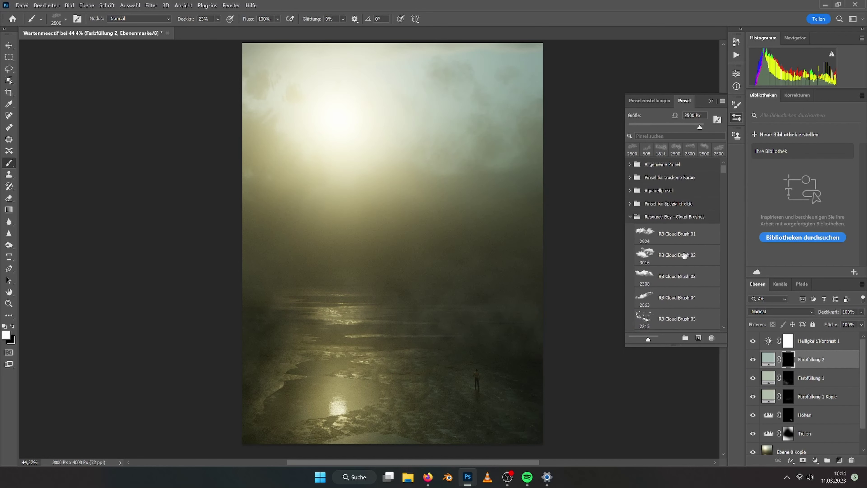
pyautogui.click(780, 311)
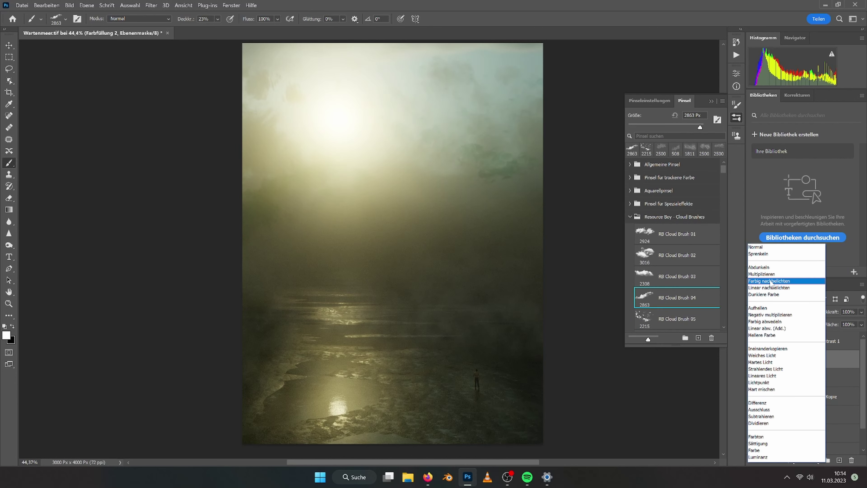
pyautogui.press('Escape')
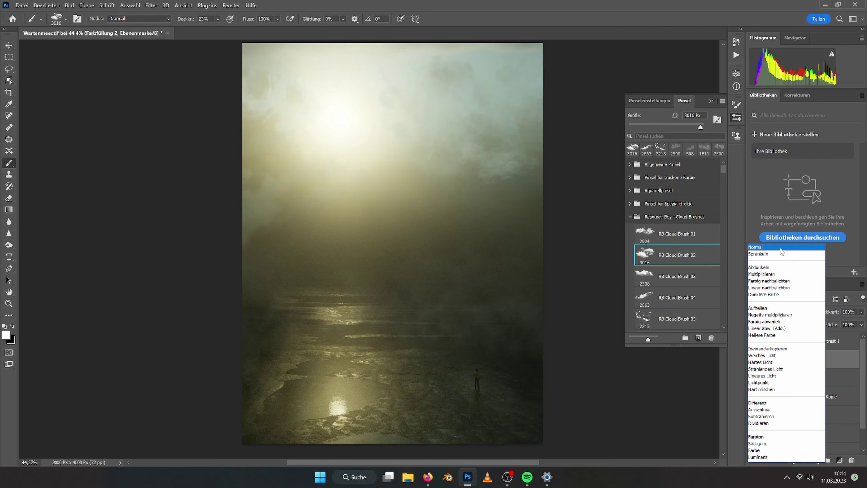
pyautogui.click(780, 312)
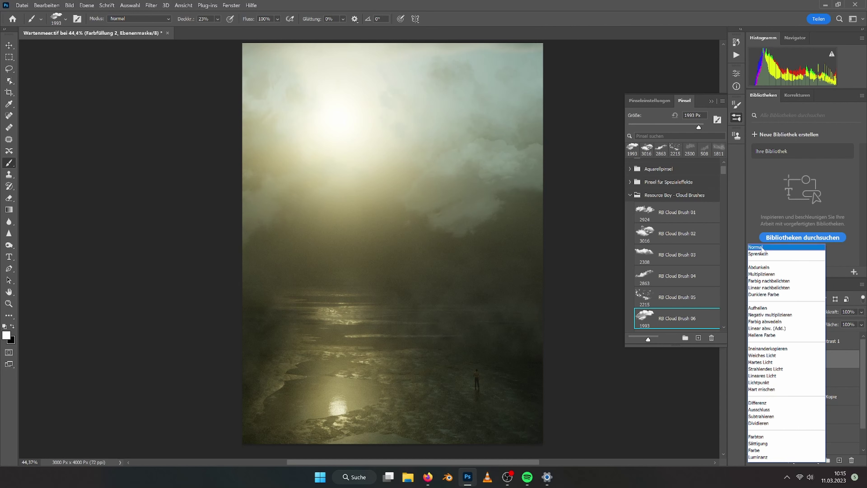
pyautogui.press('Escape')
# Duplicate the Farbfüllung 2 colour fill layer, keeping its fill colour
pyautogui.moveTo(841, 364); pyautogui.dragTo(841, 461)
pyautogui.doubleClick(768, 360)
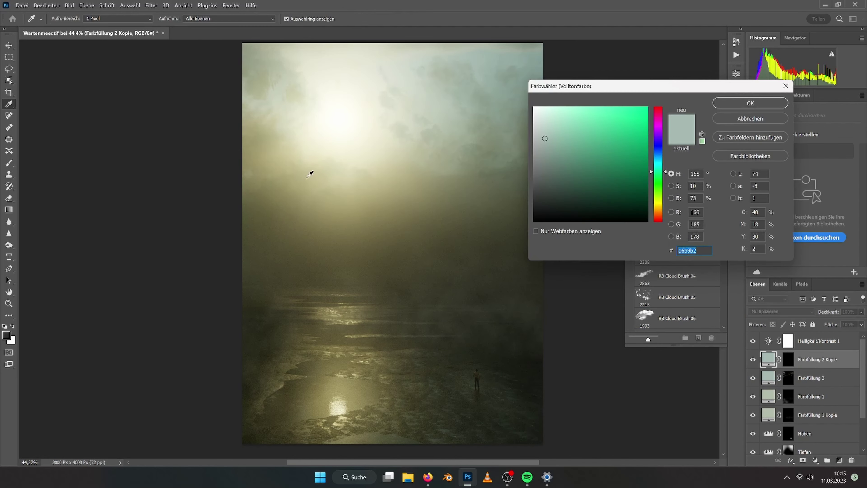
pyautogui.press('Return')
pyautogui.click(780, 311)
pyautogui.press('Escape')
# Set the cloud brush opacity to 5% and change the copy's fill to a darker olive
pyautogui.press('.')
pyautogui.press('.')
pyautogui.press('.')
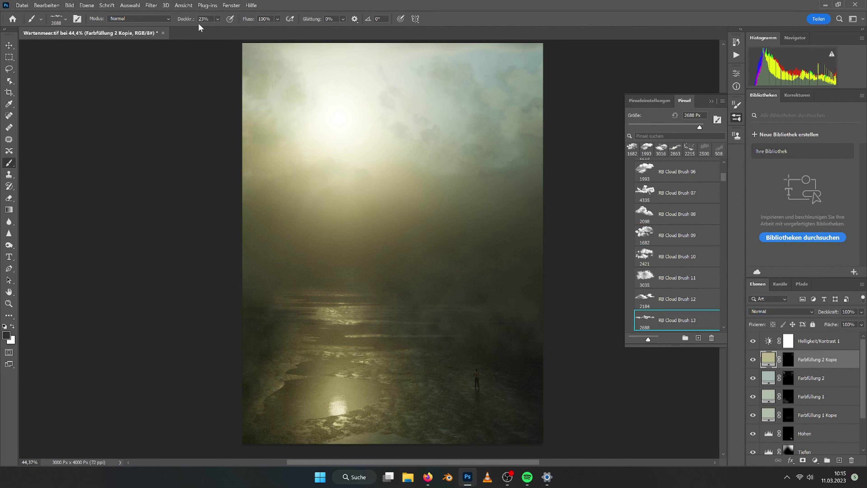
pyautogui.press('0')
pyautogui.press('5')
pyautogui.doubleClick(768, 359)
pyautogui.click(556, 179)
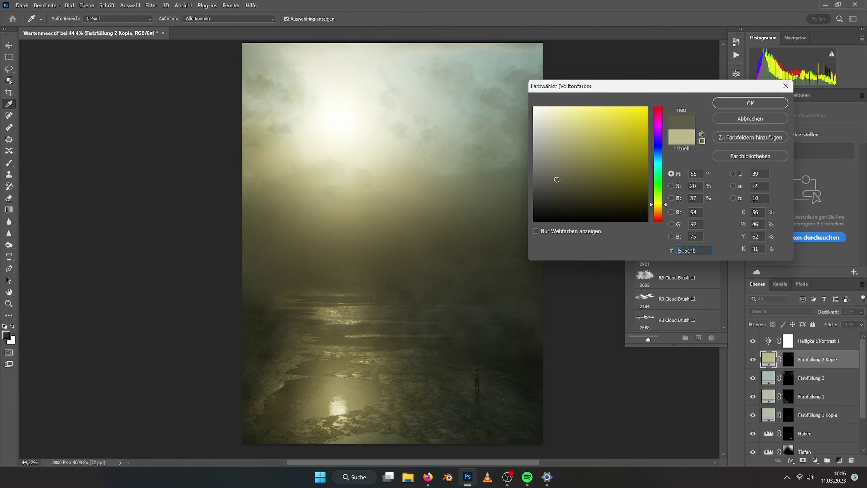
pyautogui.press('Return')
# Step through the cloud brush presets to RB Cloud Brush 31
pyautogui.press(',')
pyautogui.press('.')
pyautogui.press('.')
pyautogui.press('.')
pyautogui.press('.')
pyautogui.press('.')
pyautogui.press('.')
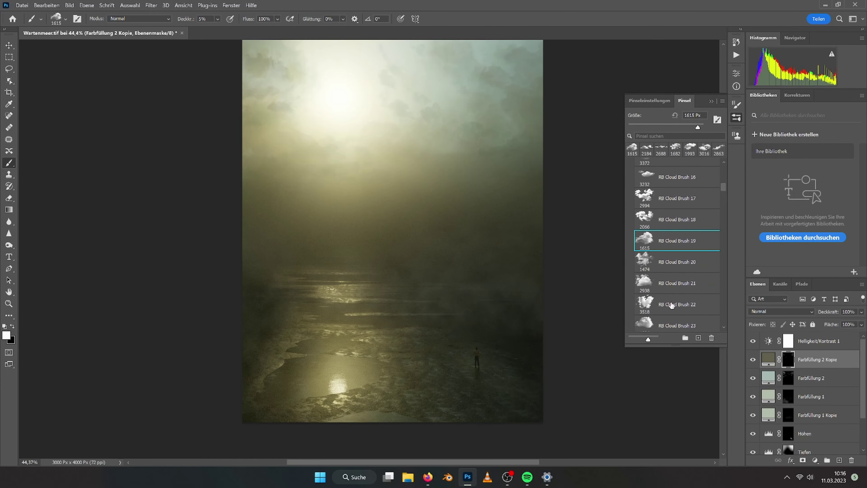
pyautogui.press('.')
pyautogui.press('.')
pyautogui.press('.')
pyautogui.scroll(2, 454, 87)
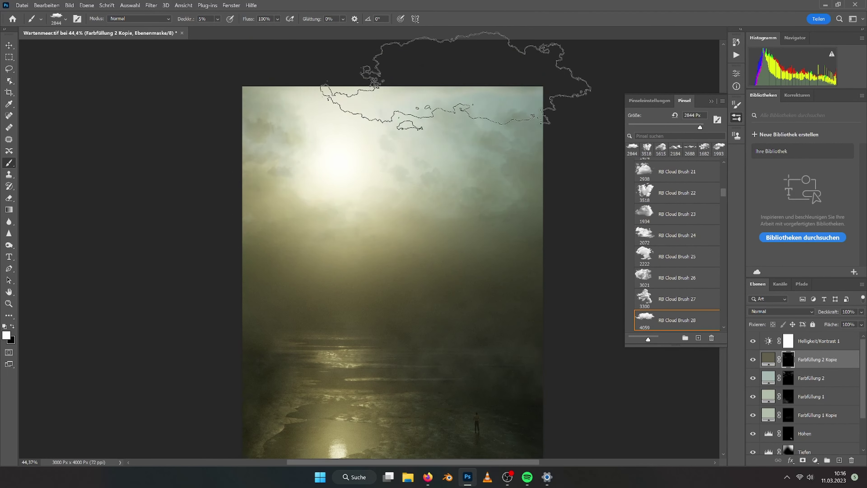
pyautogui.press(',')
pyautogui.press('.')
pyautogui.scroll(4, 136, 164)
pyautogui.scroll(-3, 546, 267)
pyautogui.press('.')
pyautogui.press('.')
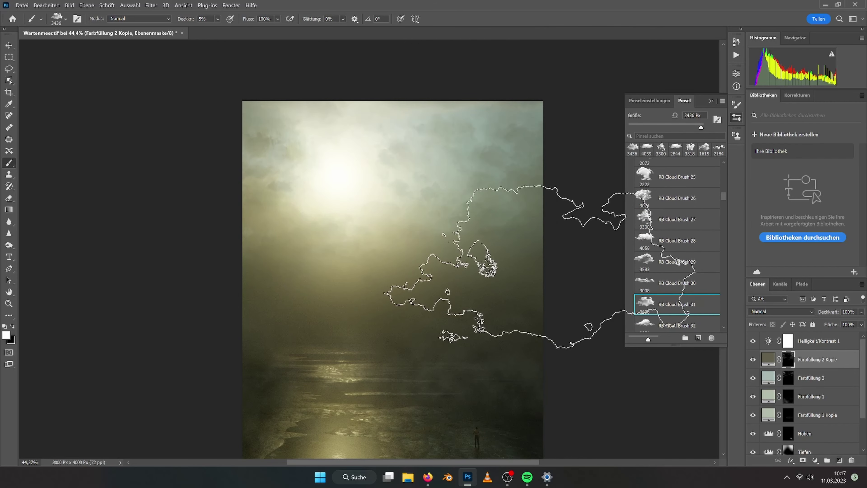
pyautogui.scroll(-2, 529, 324)
# Duplicate the fill layer, invert its mask to black, and target the mask with white
pyautogui.press('.')
pyautogui.hotkey('ctrl', 'j')
pyautogui.press('x')
pyautogui.hotkey('alt', 'BackSpace')
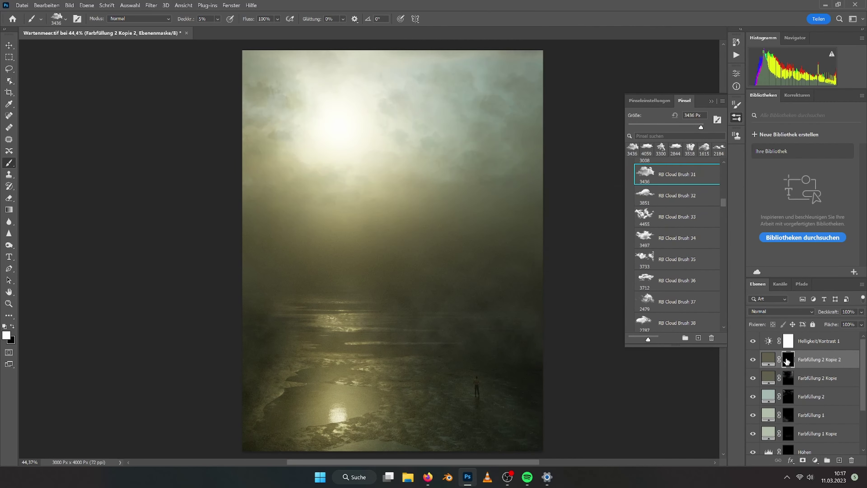
pyautogui.doubleClick(768, 359)
pyautogui.press('Return')
pyautogui.press('.')
pyautogui.press('.')
pyautogui.press('.')
pyautogui.click(789, 359)
pyautogui.press('.')
pyautogui.press('.')
pyautogui.press('.')
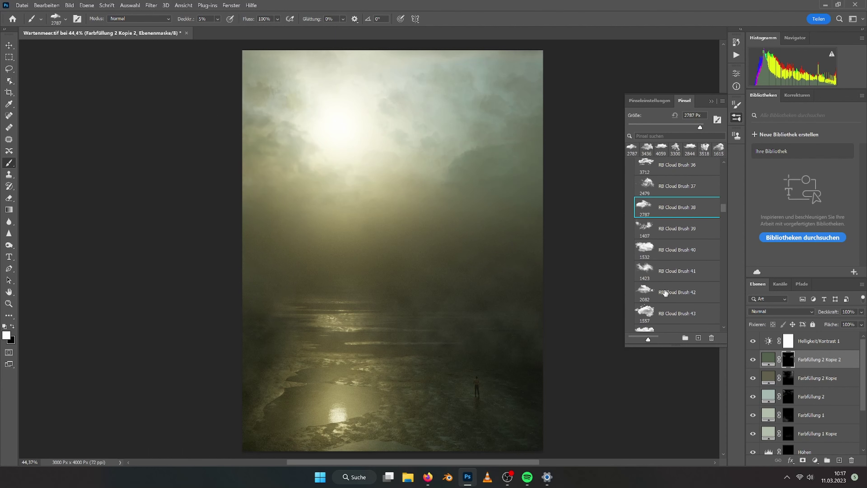
pyautogui.press('x')
# Stamp cloud shapes into the upper sky, raising brush opacity to about 30%
pyautogui.press('.')
pyautogui.press('.')
pyautogui.press('.')
pyautogui.scroll(2, 539, 96)
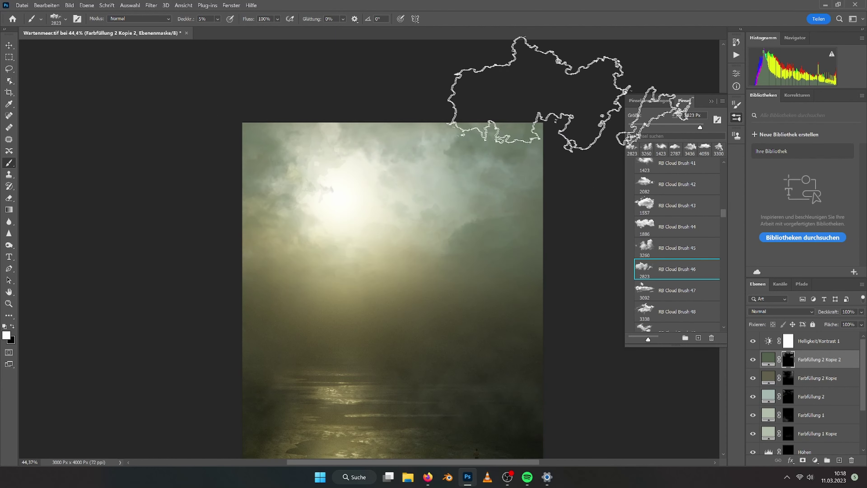
pyautogui.click(172, 145)
pyautogui.press('.')
pyautogui.press('.')
pyautogui.press('.')
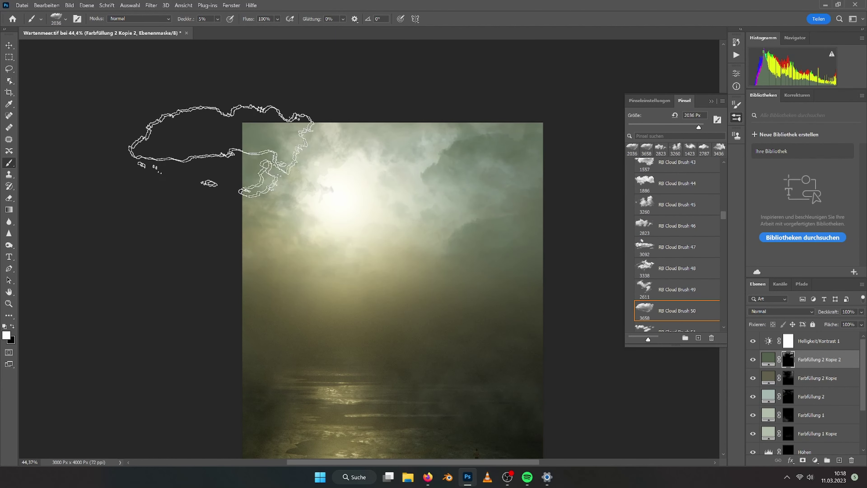
pyautogui.scroll(-2, 222, 151)
pyautogui.click(577, 140)
pyautogui.press('.')
pyautogui.press('.')
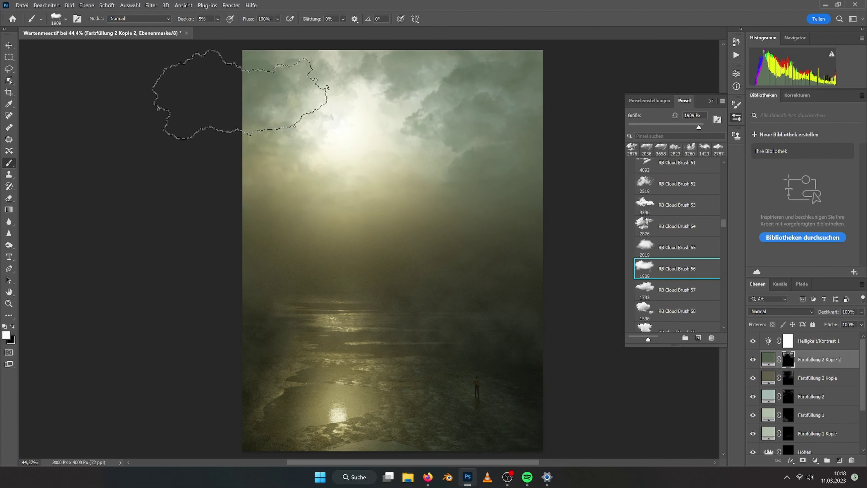
pyautogui.press('.')
pyautogui.press('.')
pyautogui.press('.')
pyautogui.press('.')
pyautogui.press('.')
pyautogui.press('.')
pyautogui.press('.')
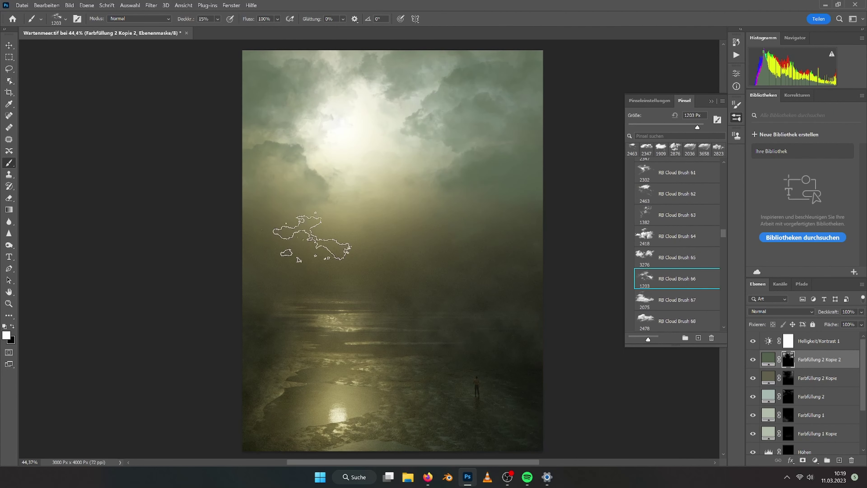
pyautogui.press('3')
pyautogui.press('3')
pyautogui.rightClick(834, 368)
# Duplicate the fill layer again, invert its mask, and paint dark clouds into the right-hand sky
pyautogui.click(782, 393)
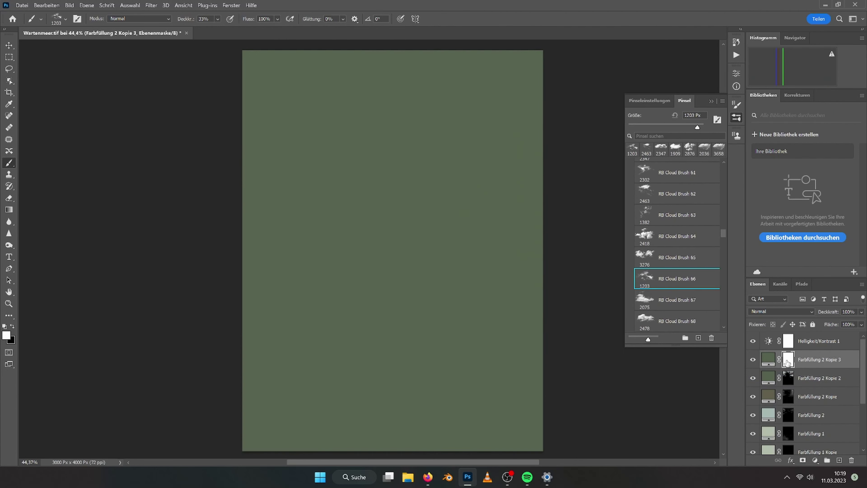
pyautogui.press('Return')
pyautogui.press('.')
pyautogui.click(484, 191)
pyautogui.press('.')
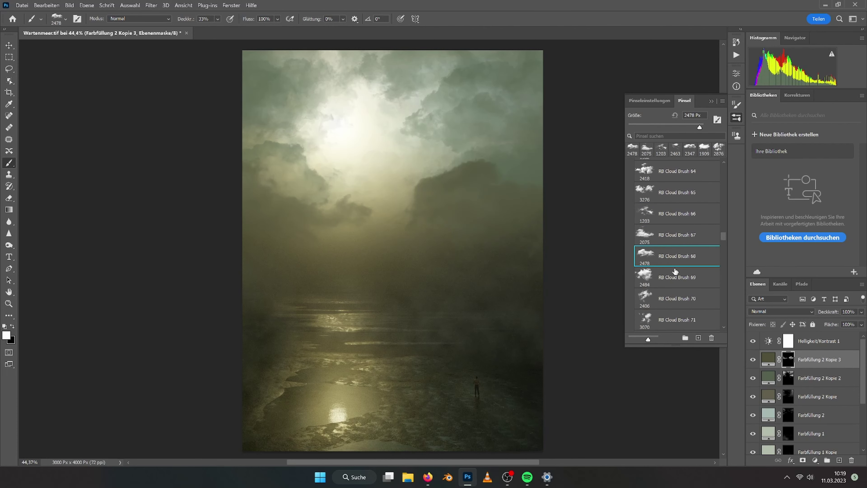
pyautogui.press('.')
pyautogui.press('.')
pyautogui.press('.')
pyautogui.press('.')
pyautogui.press('.')
pyautogui.press('.')
pyautogui.press('.')
pyautogui.press('.')
pyautogui.press('.')
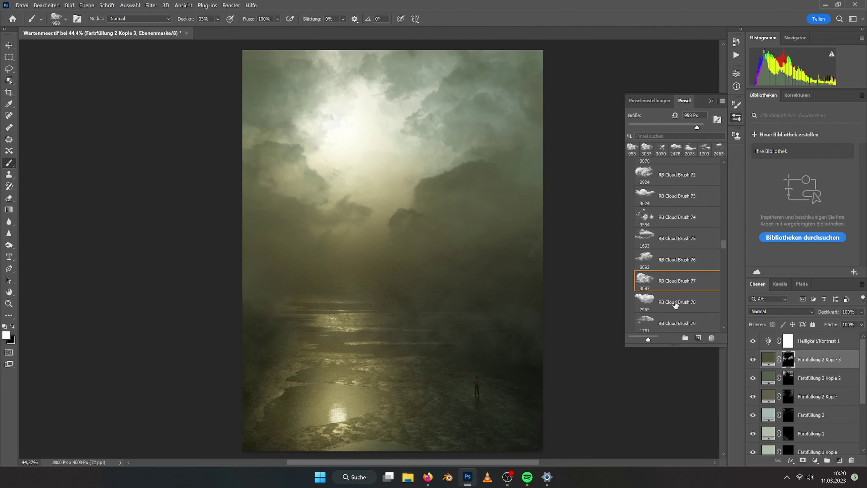
# Blend the cloud layer as Dunklere Farbe at 84% opacity
pyautogui.click(785, 311)
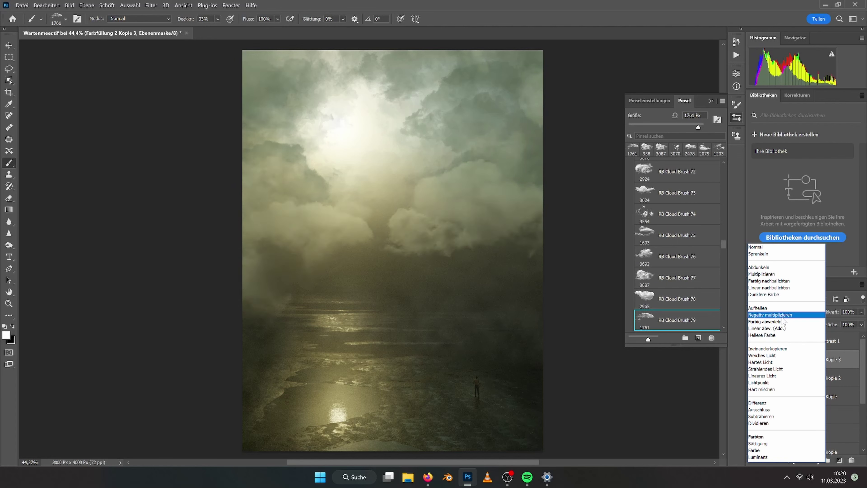
pyautogui.click(772, 295)
pyautogui.click(861, 312)
pyautogui.moveTo(860, 322); pyautogui.dragTo(852, 324)
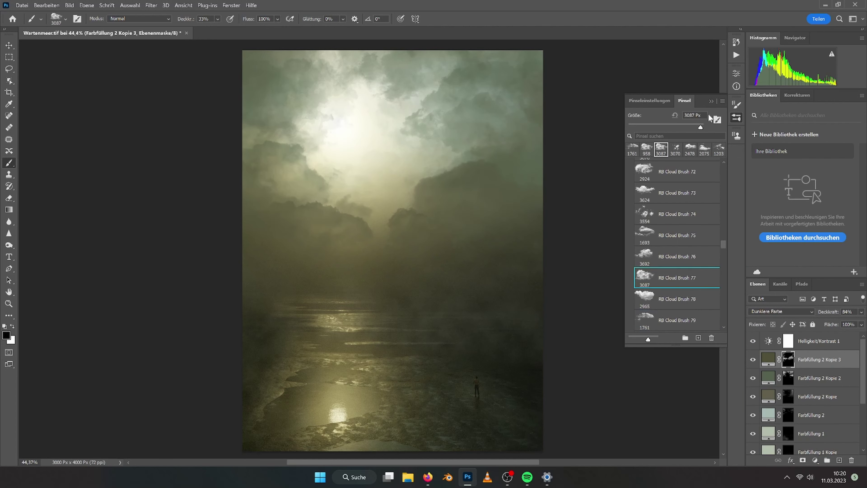
pyautogui.press('.')
pyautogui.press('.')
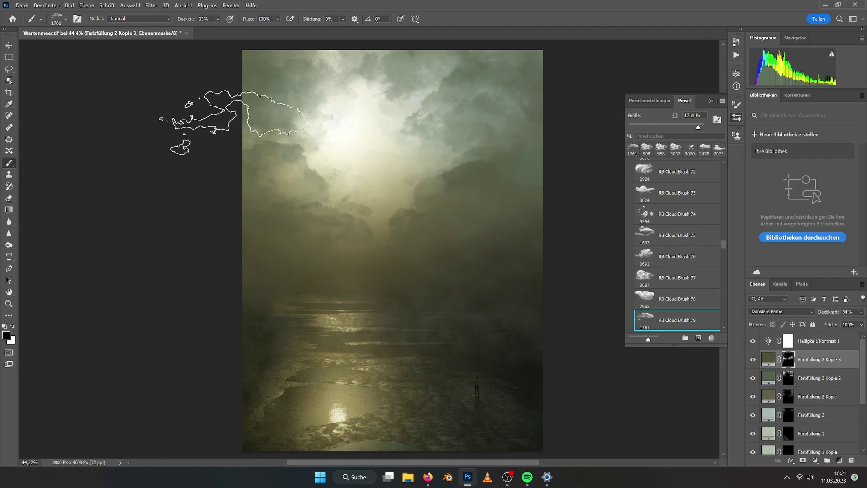
pyautogui.press('.')
pyautogui.press('.')
# Save the image as TIFF and add an empty Ebene 1 above the Wolken group
pyautogui.hotkey('ctrl', 's')
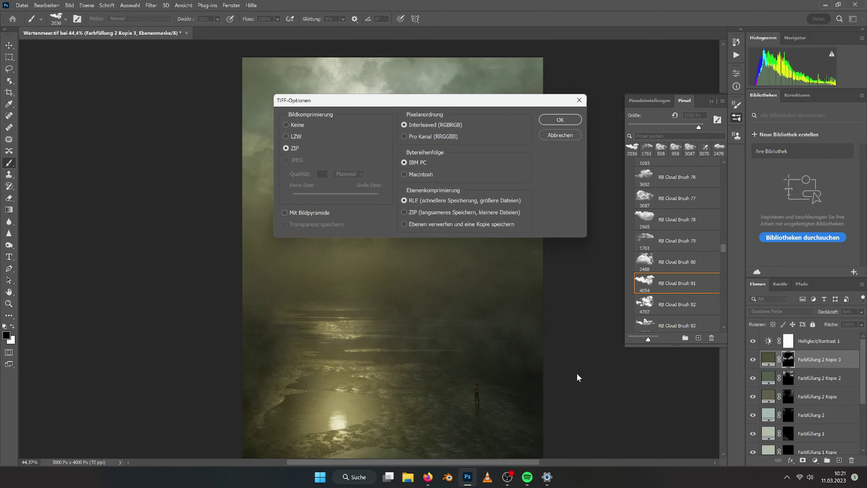
pyautogui.click(562, 119)
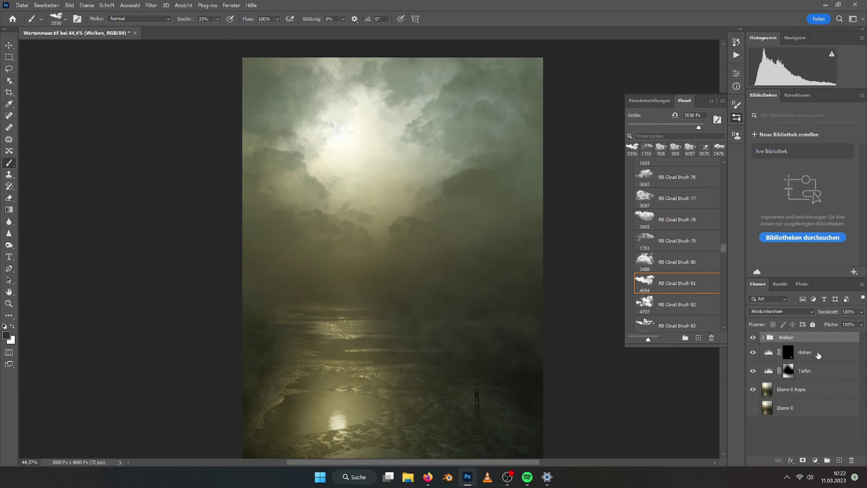
pyautogui.click(840, 459)
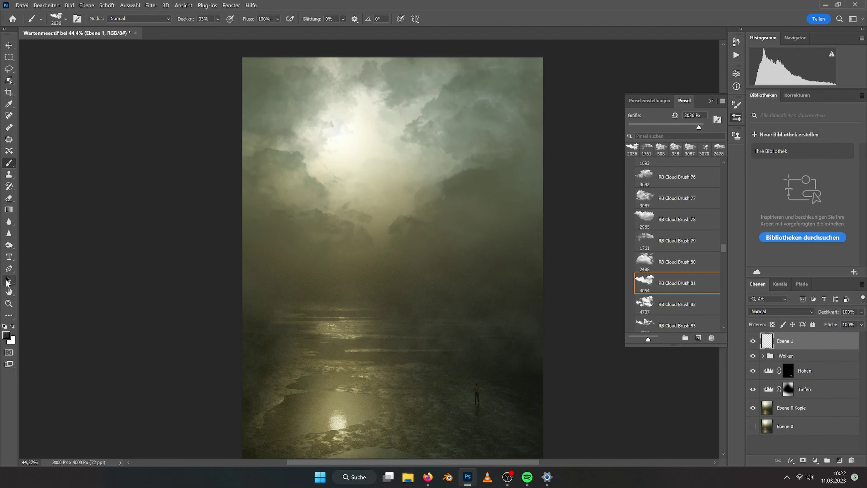
# Draw three white, outline-free Pen shapes as light rays from the sun to the water
pyautogui.press('p')
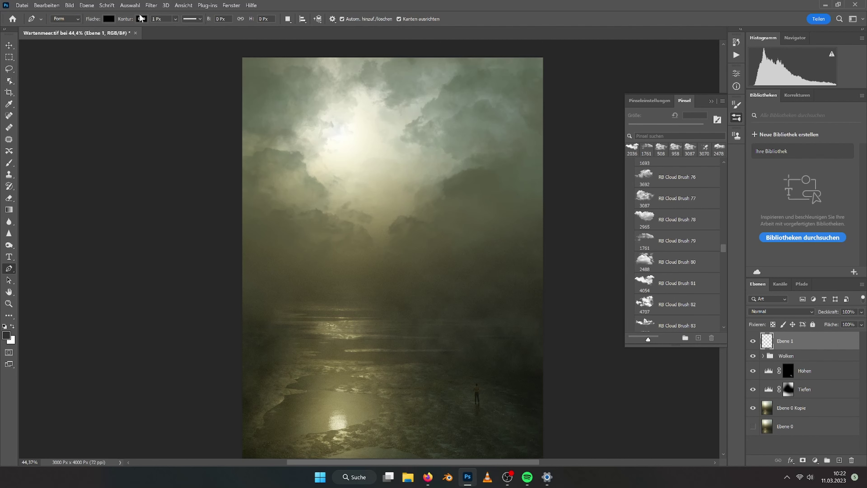
pyautogui.click(141, 19)
pyautogui.click(109, 18)
pyautogui.click(338, 137)
pyautogui.click(438, 413)
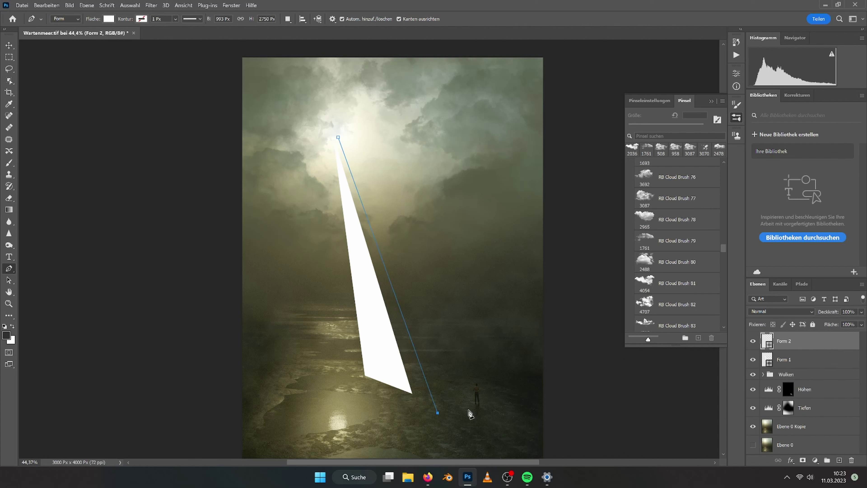
pyautogui.click(468, 411)
pyautogui.hotkey('ctrl', 'shift', 'alt', 'n')
pyautogui.click(534, 385)
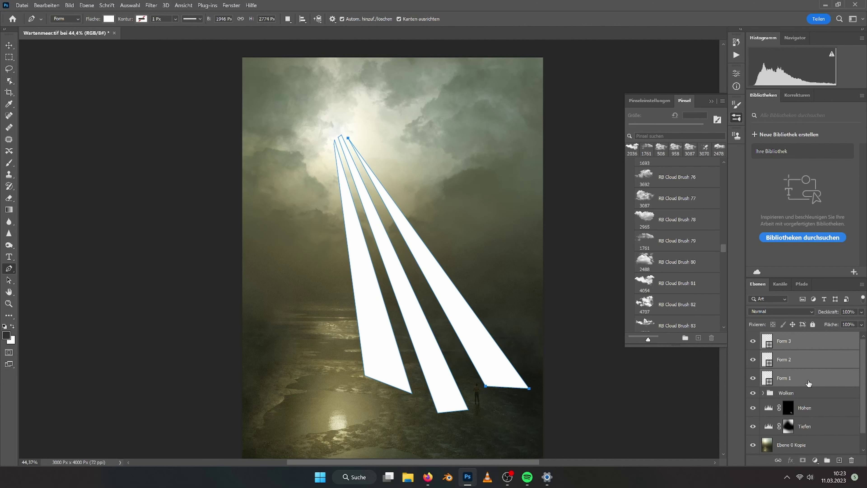
# Blend the three ray layers with Ineinanderkopieren, Gaussian-blur them and fade their opacity
pyautogui.press('v')
pyautogui.keyDown('ctrl'); pyautogui.click(784, 359); pyautogui.keyUp('ctrl')
pyautogui.keyDown('ctrl'); pyautogui.click(784, 378); pyautogui.keyUp('ctrl')
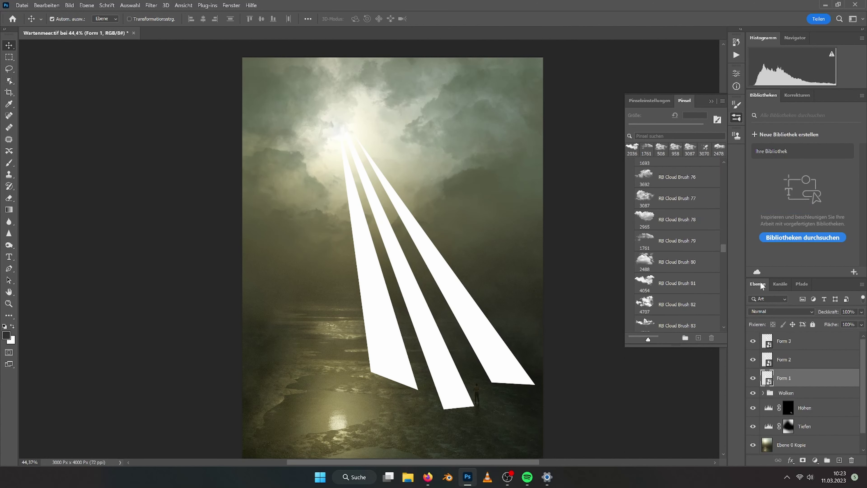
pyautogui.click(781, 311)
pyautogui.click(768, 348)
pyautogui.click(152, 5)
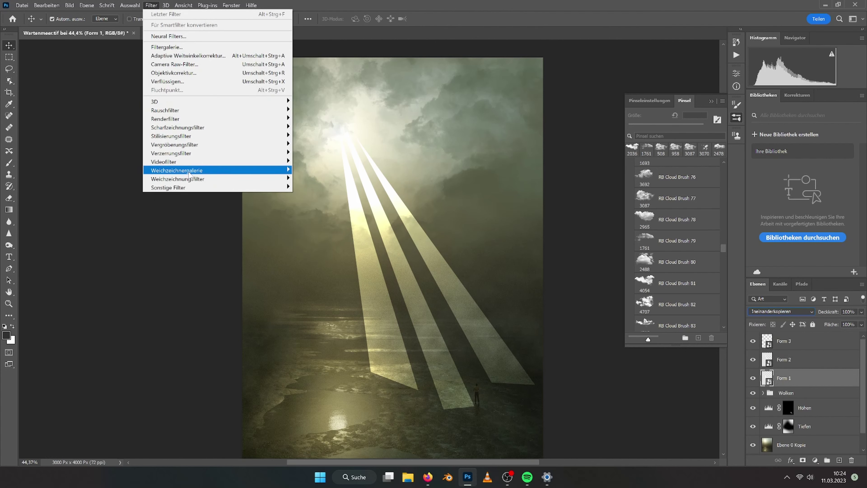
pyautogui.click(328, 199)
pyautogui.click(478, 118)
pyautogui.moveTo(861, 312); pyautogui.dragTo(820, 324)
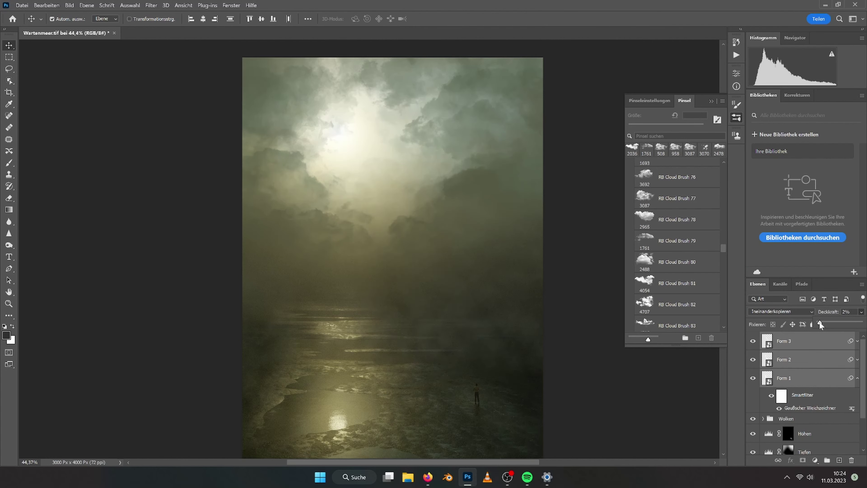
# Reposition the rays, set all three to 12% opacity, and select the Wolken group
pyautogui.moveTo(387, 227); pyautogui.dragTo(418, 265)
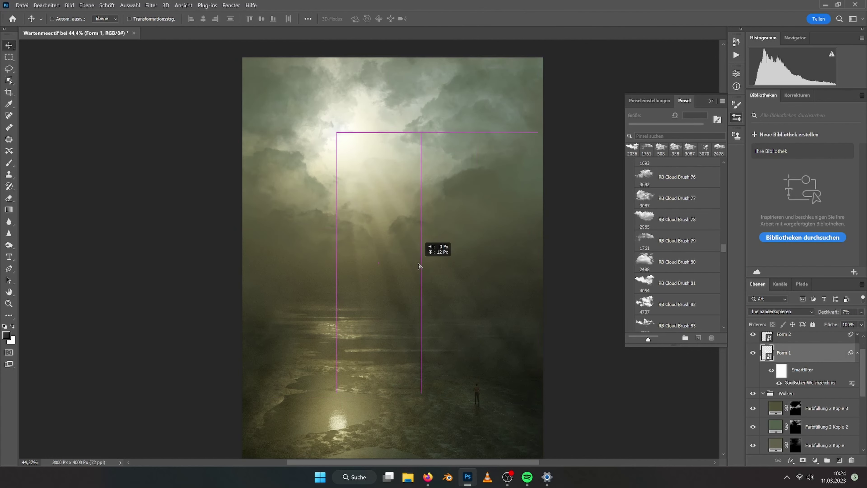
pyautogui.click(833, 341)
pyautogui.moveTo(450, 293); pyautogui.dragTo(466, 297)
pyautogui.keyDown('shift'); pyautogui.click(816, 378); pyautogui.keyUp('shift')
pyautogui.moveTo(861, 312); pyautogui.dragTo(824, 324)
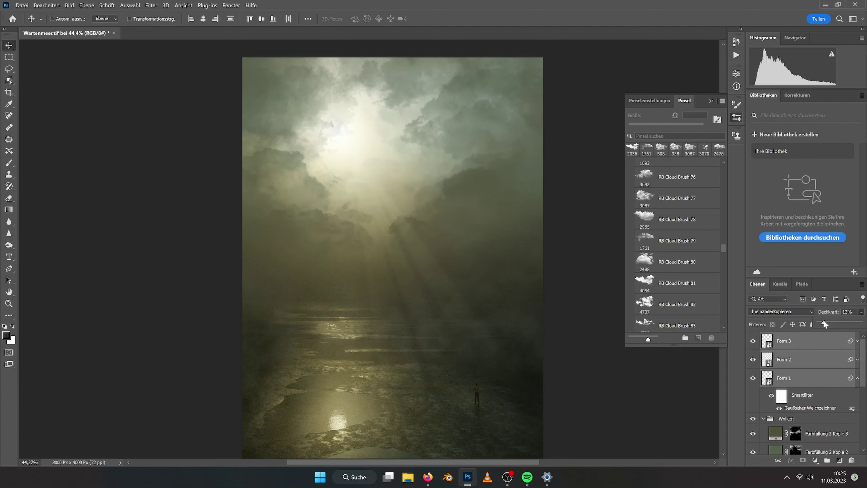
pyautogui.click(781, 312)
pyautogui.scroll(-3, 803, 393)
pyautogui.click(764, 338)
# Duplicate the whole image group and merge the copy into one layer
pyautogui.moveTo(811, 401); pyautogui.dragTo(809, 342)
pyautogui.rightClick(809, 342)
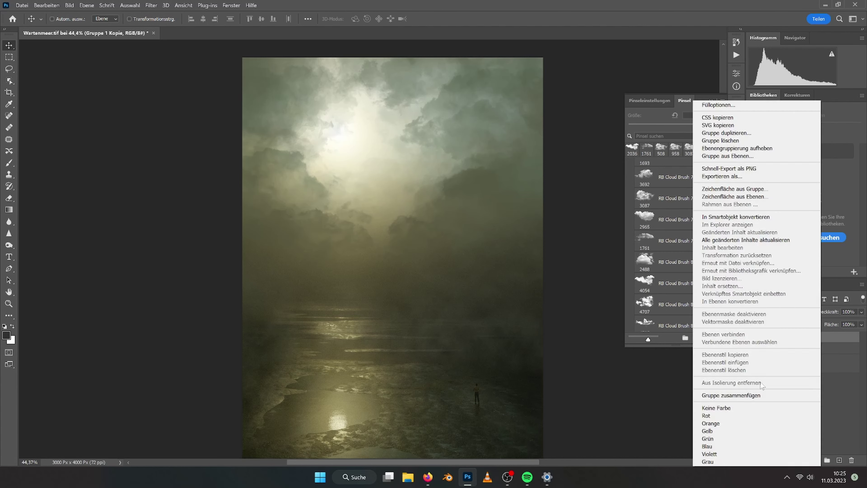
pyautogui.click(734, 339)
# Set up the smudge tool with a default-fill concept-painting brush at 187 px
pyautogui.click(9, 221)
pyautogui.scroll(-5, 721, 290)
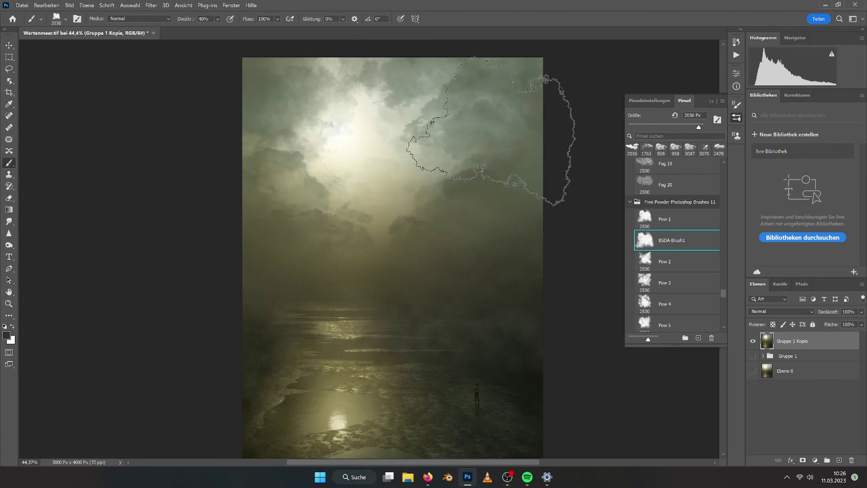
pyautogui.rightClick(374, 232)
pyautogui.doubleClick(427, 351)
pyautogui.rightClick(423, 143)
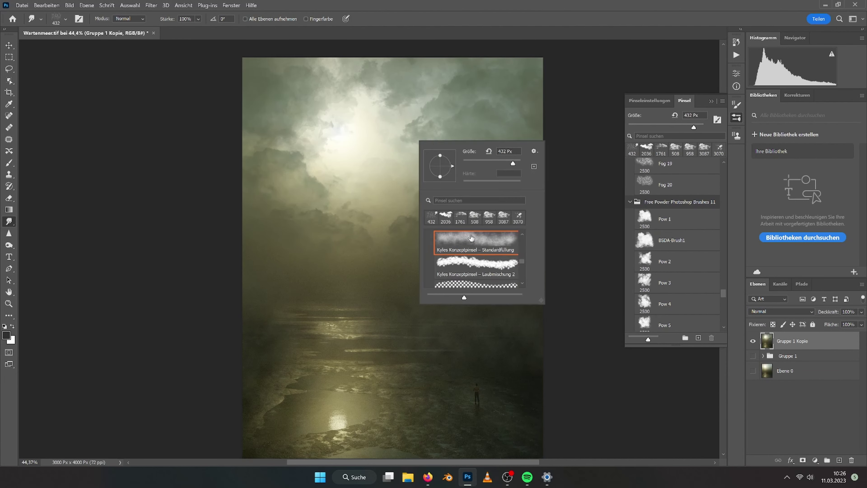
pyautogui.doubleClick(478, 232)
pyautogui.rightClick(342, 225)
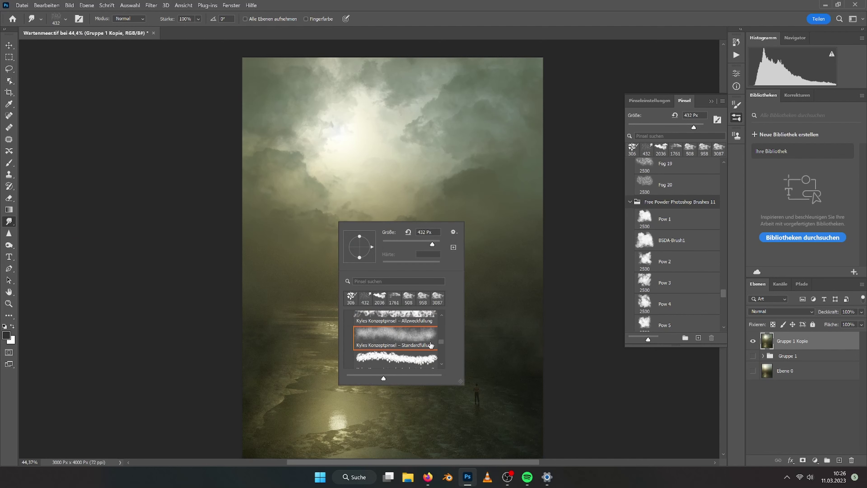
pyautogui.moveTo(441, 319); pyautogui.dragTo(442, 354)
pyautogui.moveTo(432, 244); pyautogui.dragTo(423, 244)
pyautogui.press('Return')
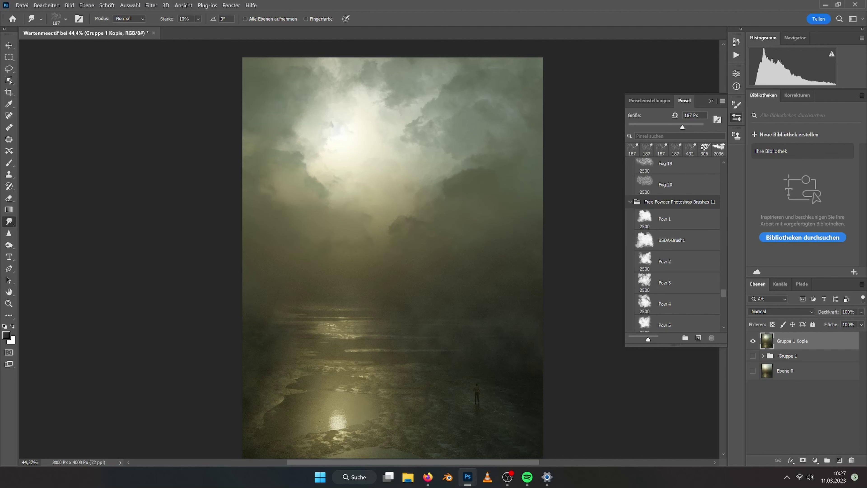
# Show the original group for comparison and choose Free Painter brushes 33 and 34
pyautogui.click(753, 355)
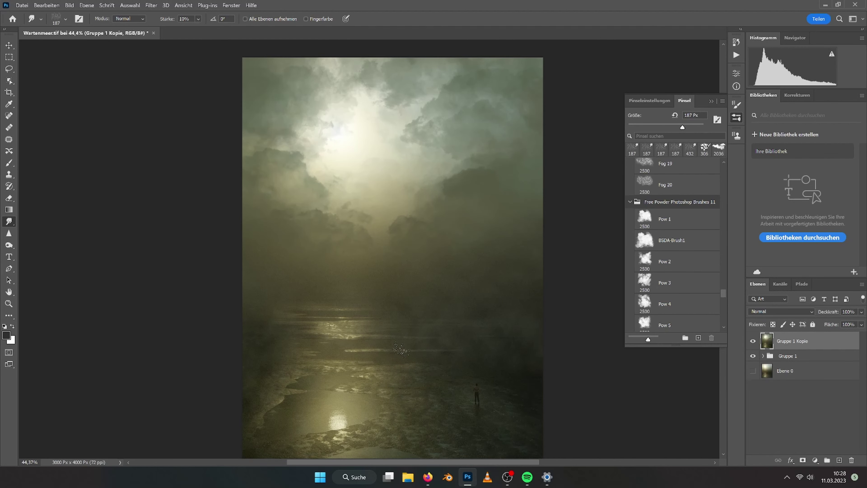
pyautogui.rightClick(343, 226)
pyautogui.scroll(-5, 403, 341)
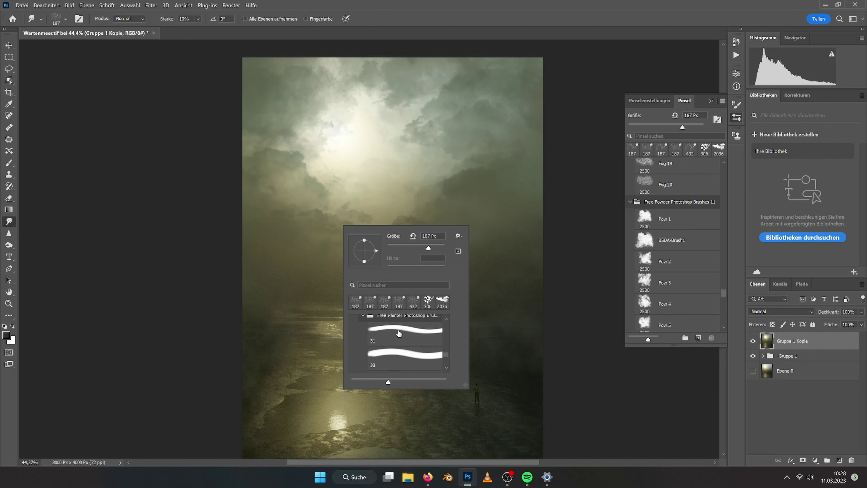
pyautogui.click(404, 328)
pyautogui.click(395, 353)
pyautogui.press('Return')
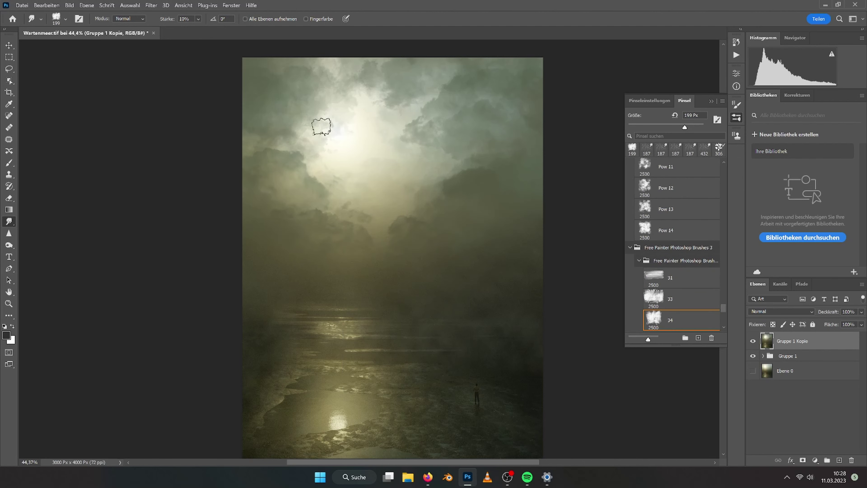
# Paint soft white clouds with the Brush tool and save the file
pyautogui.press('y')
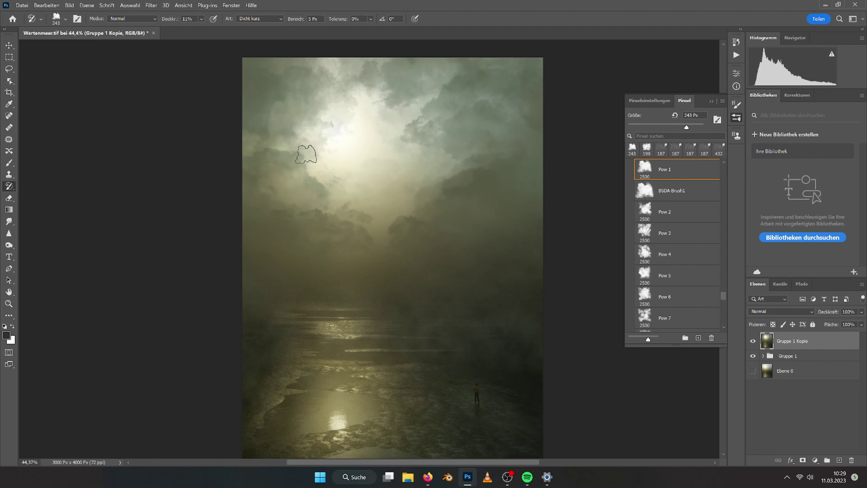
pyautogui.press('b')
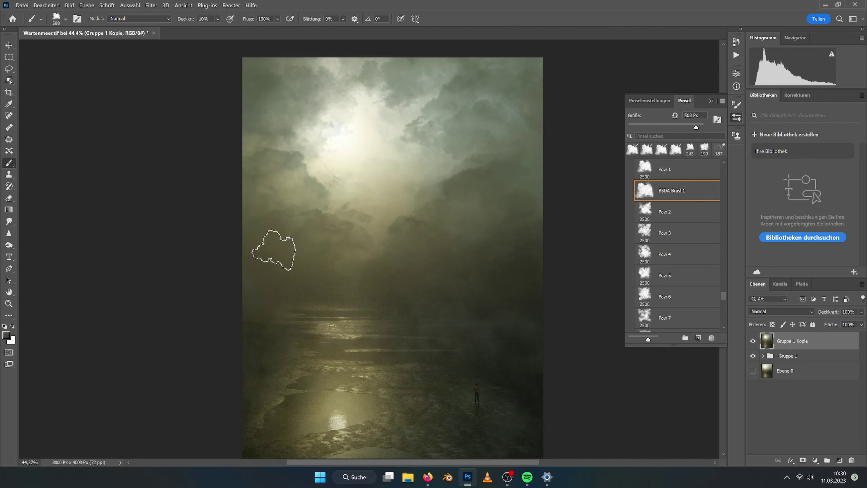
pyautogui.press('x')
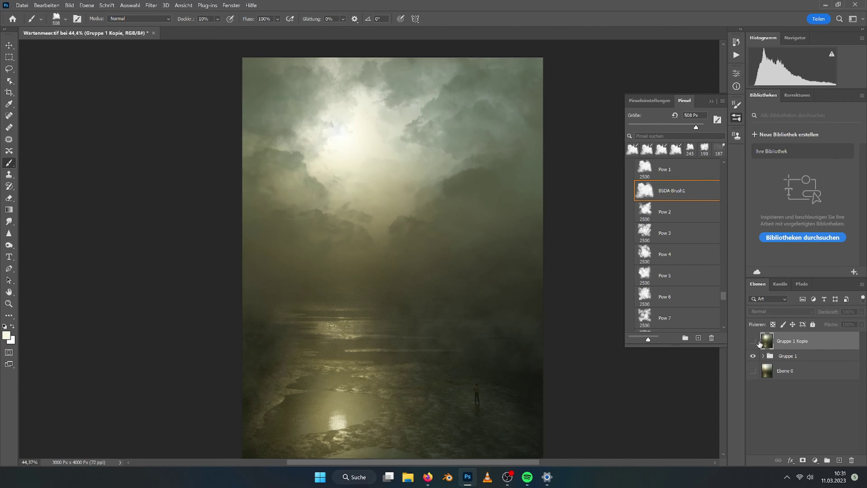
pyautogui.hotkey('ctrl', 'z')
pyautogui.hotkey('ctrl', 's')
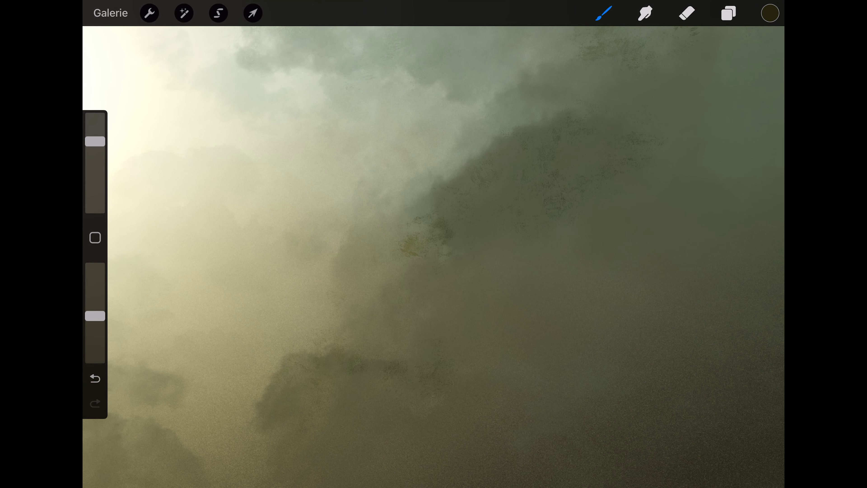
# Paint dark grainy texture strokes around the bright sky with a library texture brush, erasing the excess
pyautogui.hotkey('ctrl', 'z')
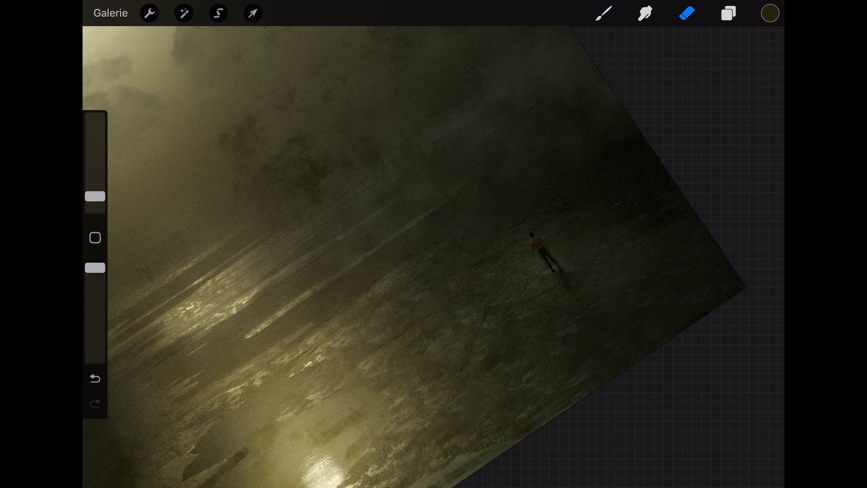
pyautogui.click(693, 270)
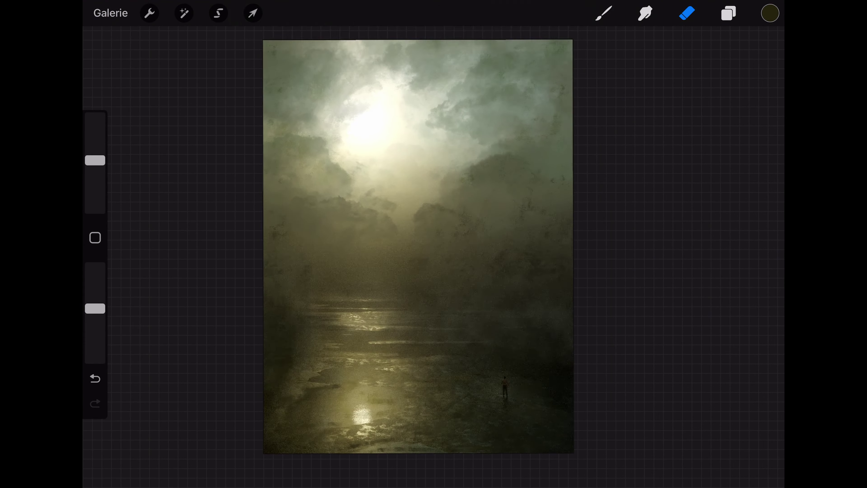
pyautogui.click(604, 13)
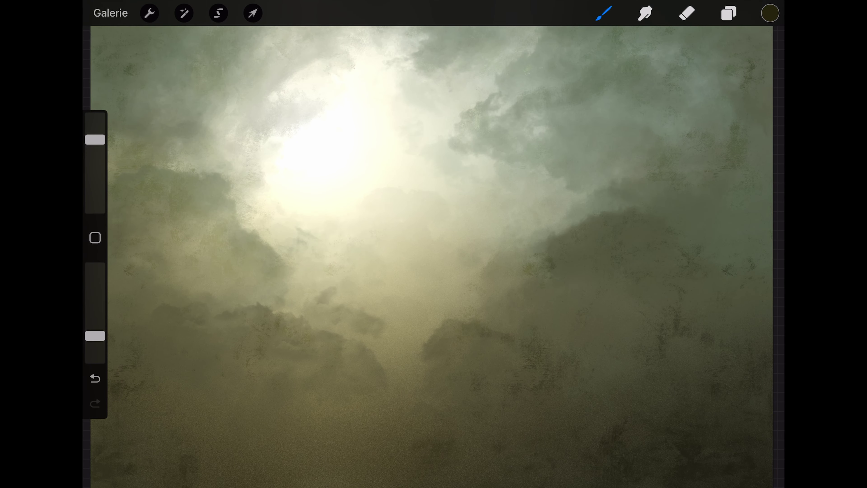
pyautogui.moveTo(241, 255); pyautogui.dragTo(321, 199)
pyautogui.click(687, 13)
pyautogui.click(603, 13)
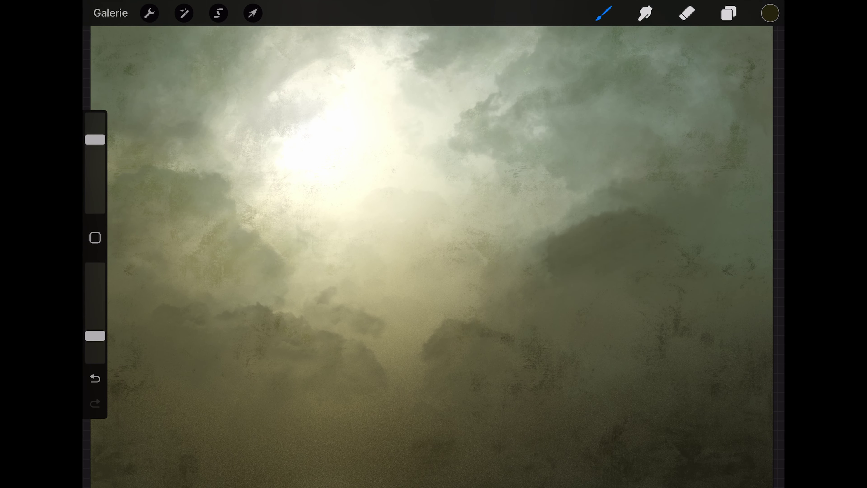
pyautogui.click(687, 13)
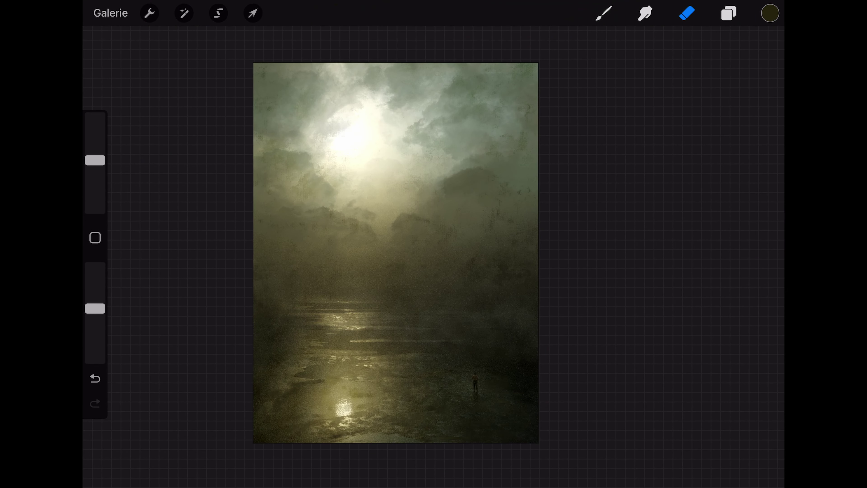
pyautogui.press('b')
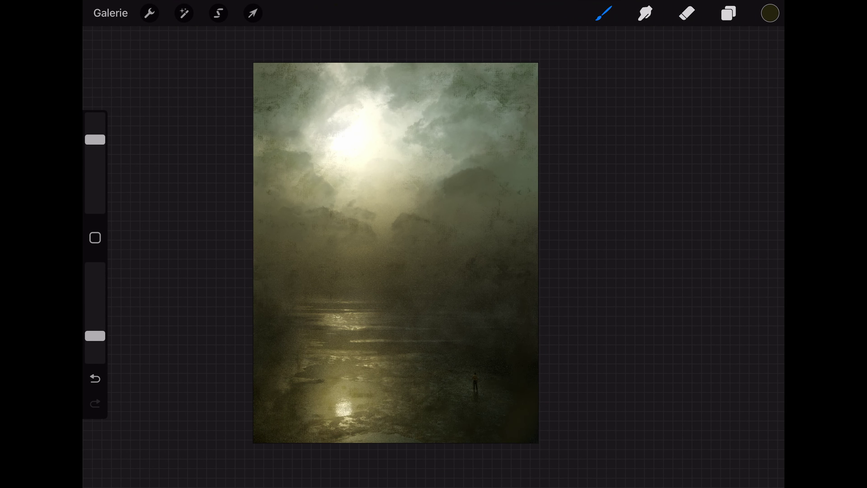
# Choose a painting brush from the Brush Library and undo the last stroke
pyautogui.press('e')
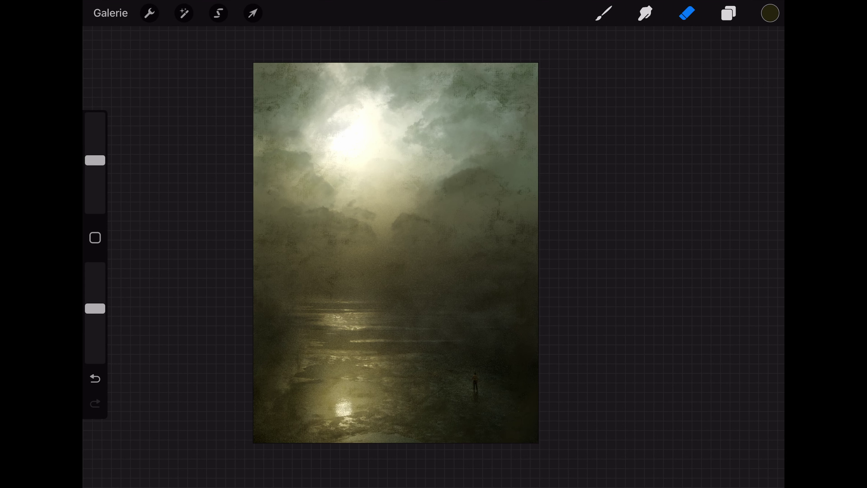
pyautogui.click(604, 13)
pyautogui.click(603, 13)
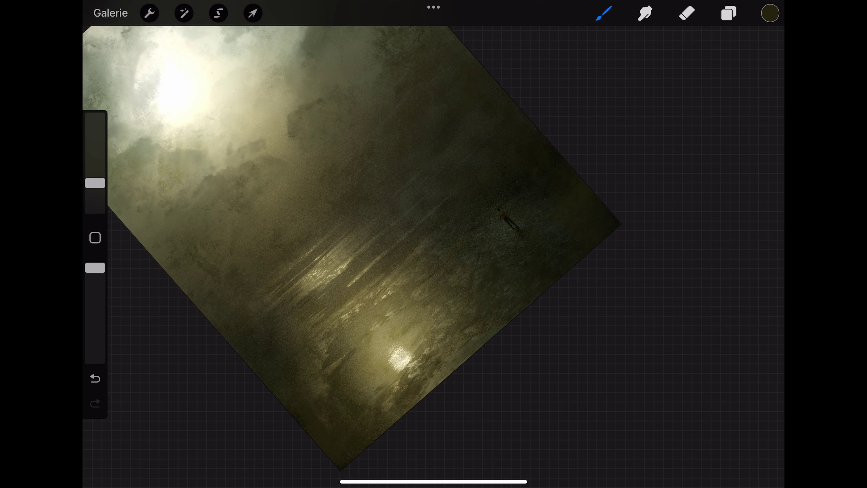
pyautogui.hotkey('ctrl', 'z')
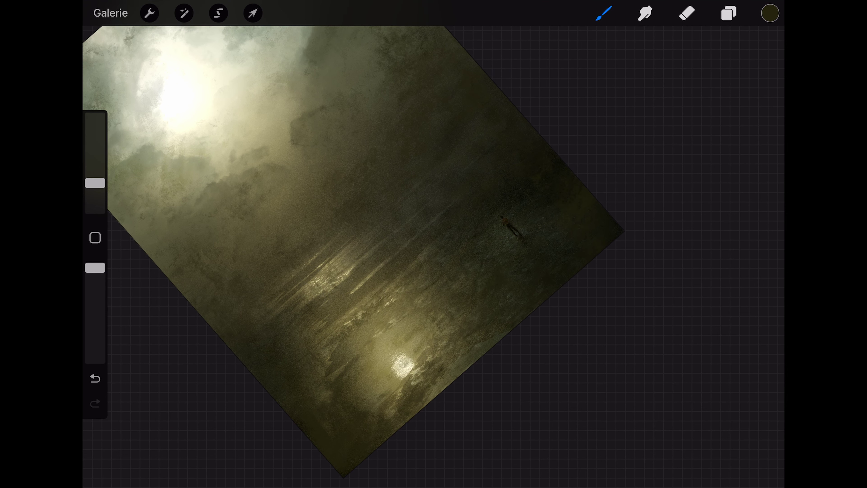
# Pick a pale olive colour and shrink the brush for the highlights
pyautogui.click(770, 13)
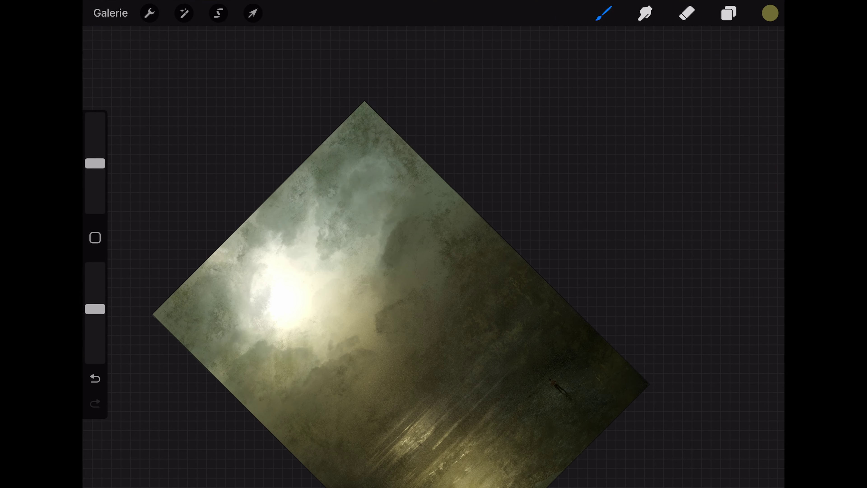
pyautogui.click(769, 13)
pyautogui.click(635, 147)
pyautogui.click(770, 13)
pyautogui.moveTo(95, 163); pyautogui.dragTo(95, 179)
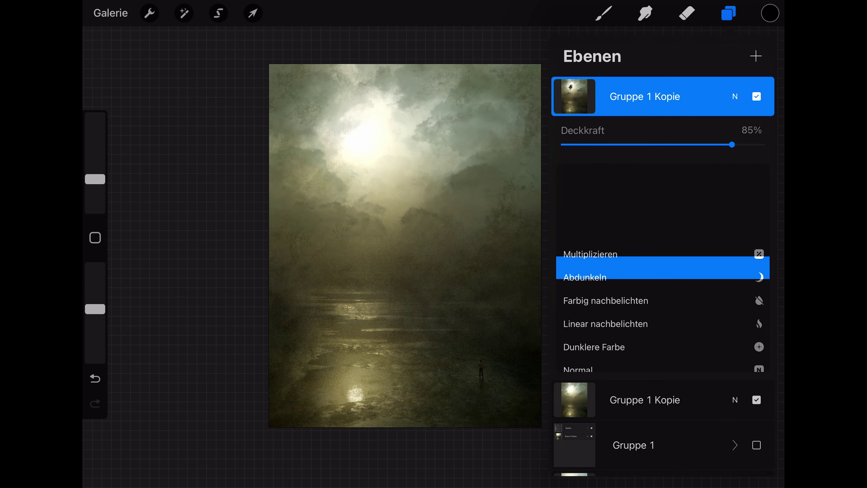
# Set the top layer to Normal at 85% opacity and add an empty layer above it
pyautogui.scroll(-10, 662, 268)
pyautogui.scroll(10, 662, 268)
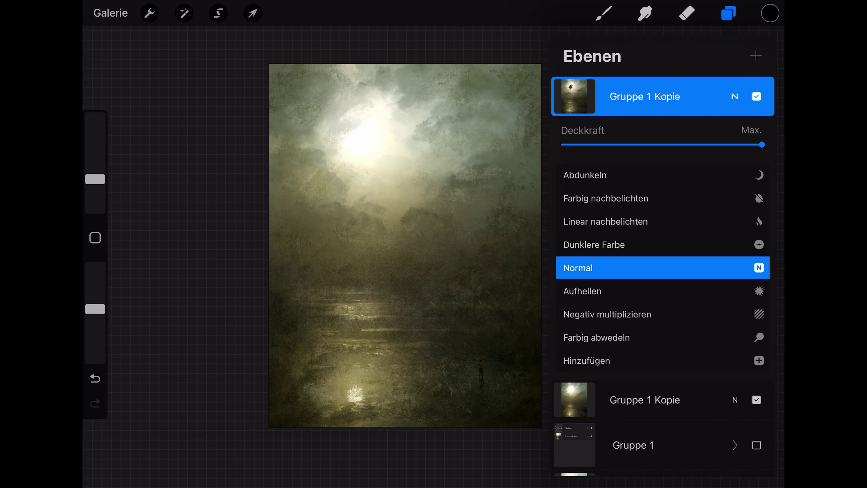
pyautogui.moveTo(762, 144); pyautogui.dragTo(733, 145)
pyautogui.click(756, 56)
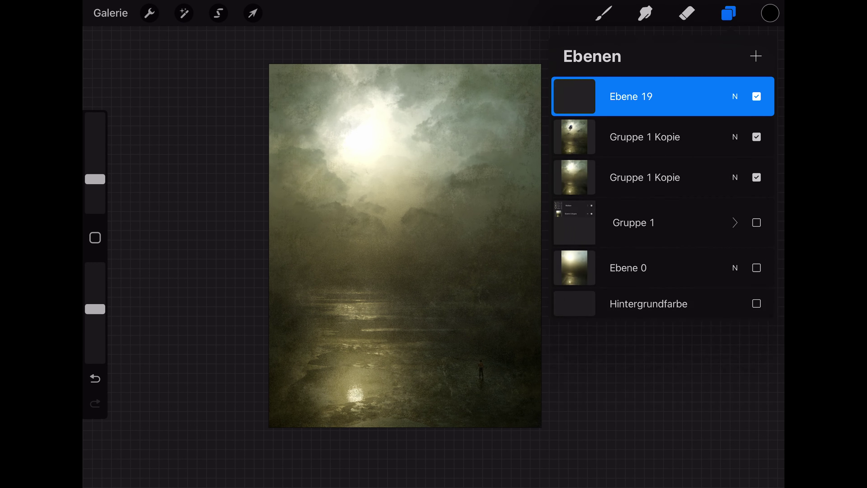
# Lower the image brightness to 47% with the Hue, Saturation, Brightness adjustment
pyautogui.click(184, 13)
pyautogui.click(223, 82)
pyautogui.moveTo(624, 461); pyautogui.dragTo(619, 462)
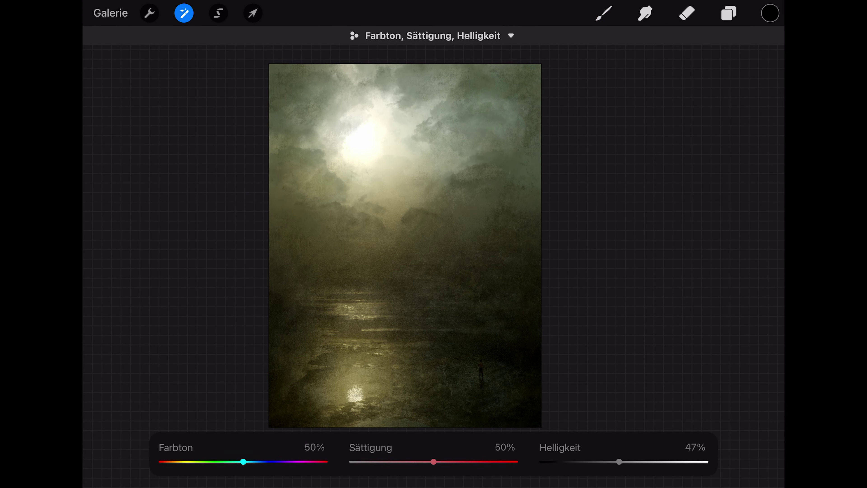
pyautogui.click(184, 13)
# Deepen the painting's tones by dragging the Gamma curve nodes down in Curves
pyautogui.click(728, 13)
pyautogui.click(183, 13)
pyautogui.click(223, 136)
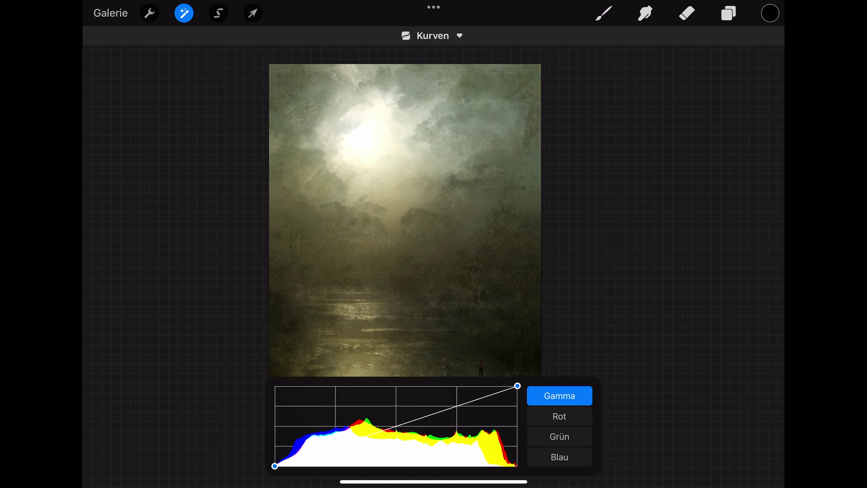
pyautogui.moveTo(395, 426)
pyautogui.mouseDown()
pyautogui.moveTo(395, 414)
pyautogui.moveTo(396, 421)
pyautogui.mouseUp()
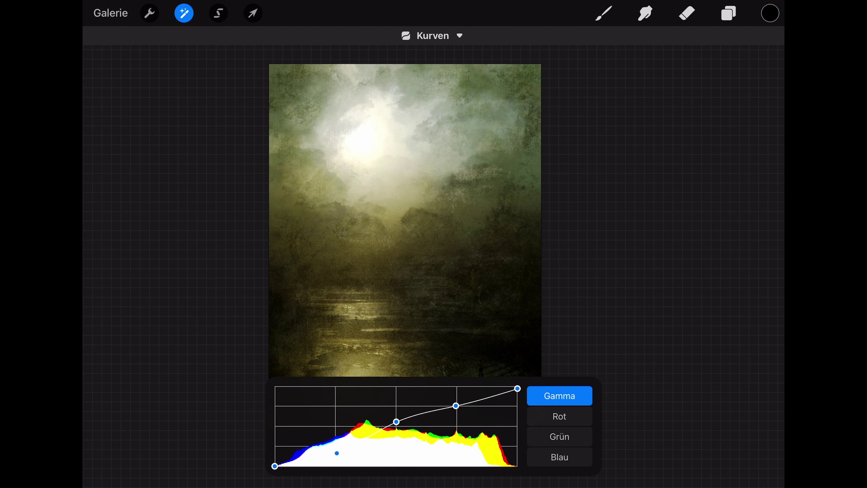
pyautogui.moveTo(456, 405); pyautogui.dragTo(455, 401)
pyautogui.moveTo(396, 421); pyautogui.dragTo(398, 425)
# Apply the curves, then hide and re-show the top Gruppe 1 Kopie layer to compare
pyautogui.click(728, 13)
pyautogui.click(574, 97)
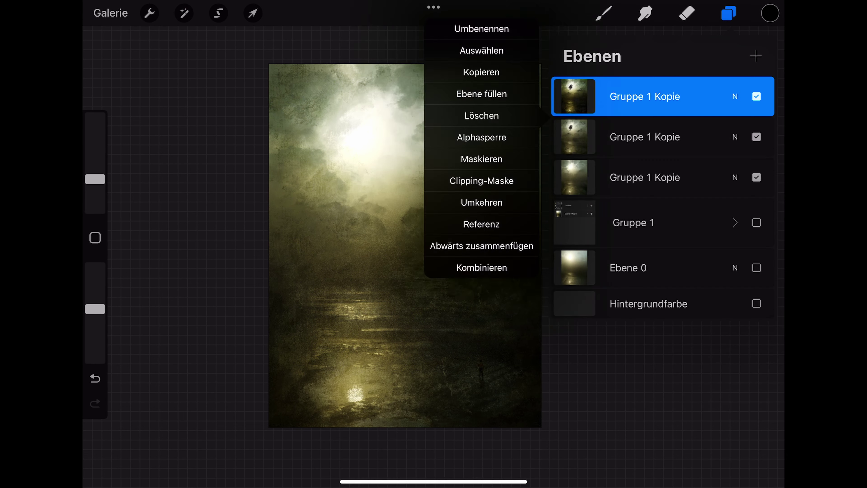
pyautogui.click(734, 97)
pyautogui.click(756, 97)
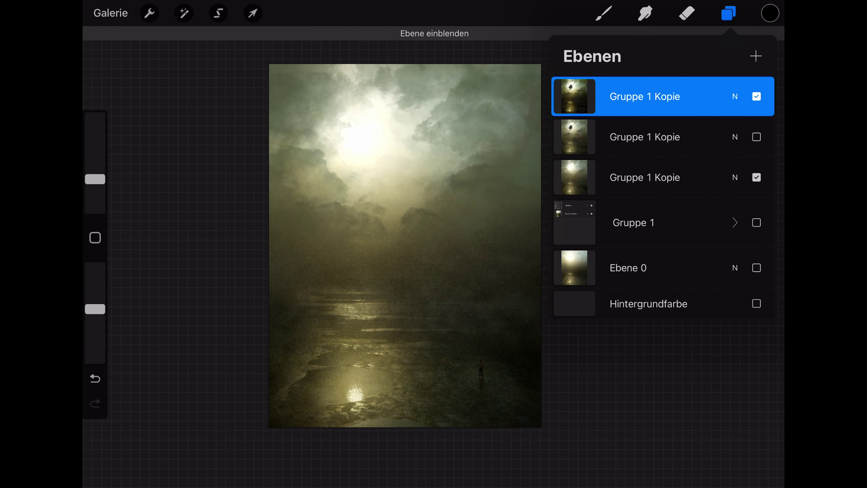
# Close the Layers panel with all three layers visible, select the Eraser, and zoom the canvas
pyautogui.click(184, 13)
pyautogui.click(728, 13)
pyautogui.click(735, 96)
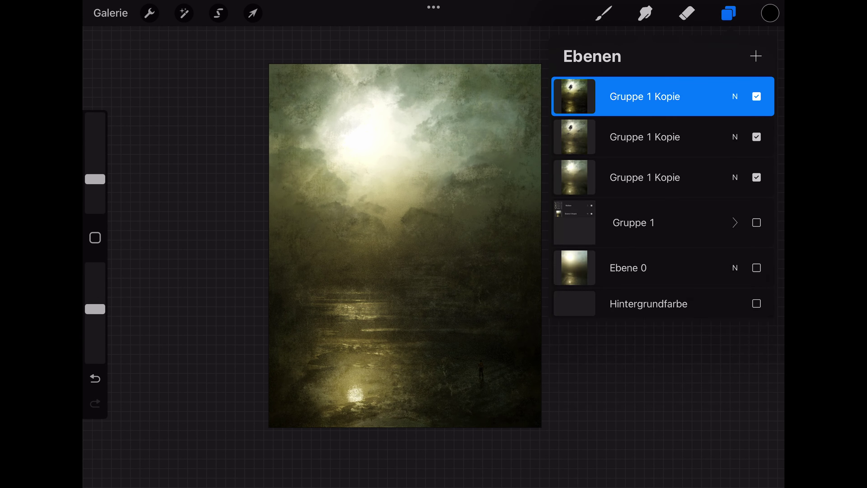
pyautogui.click(686, 13)
pyautogui.scroll(5, 406, 245)
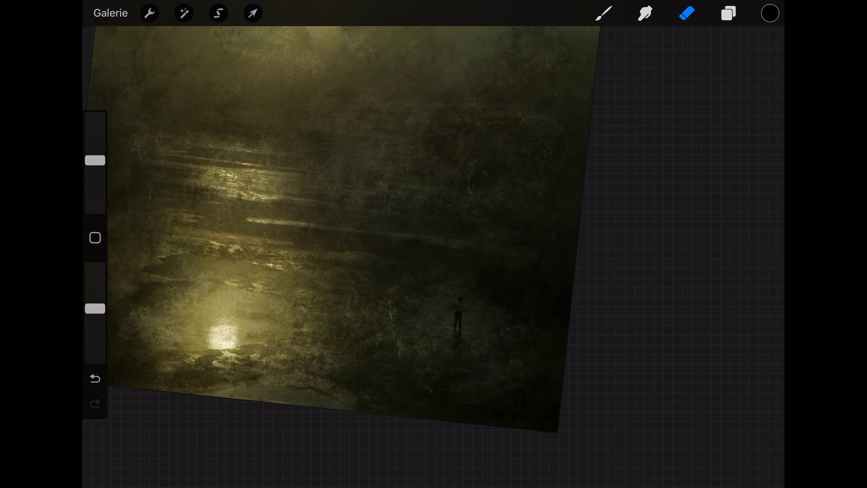